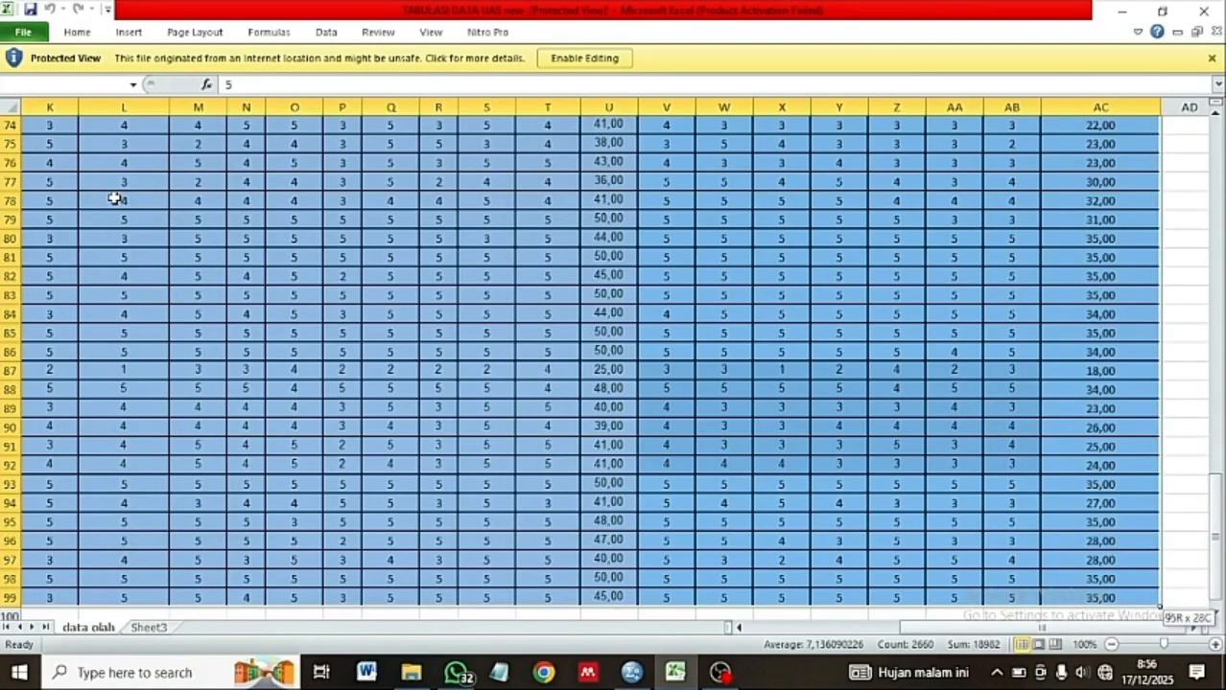
# Copy the worksheet data down to cell AC99 and switch to SPSS, pasting it into the data grid from the first row.
pyautogui.moveTo(1160, 607); pyautogui.dragTo(1160, 474)
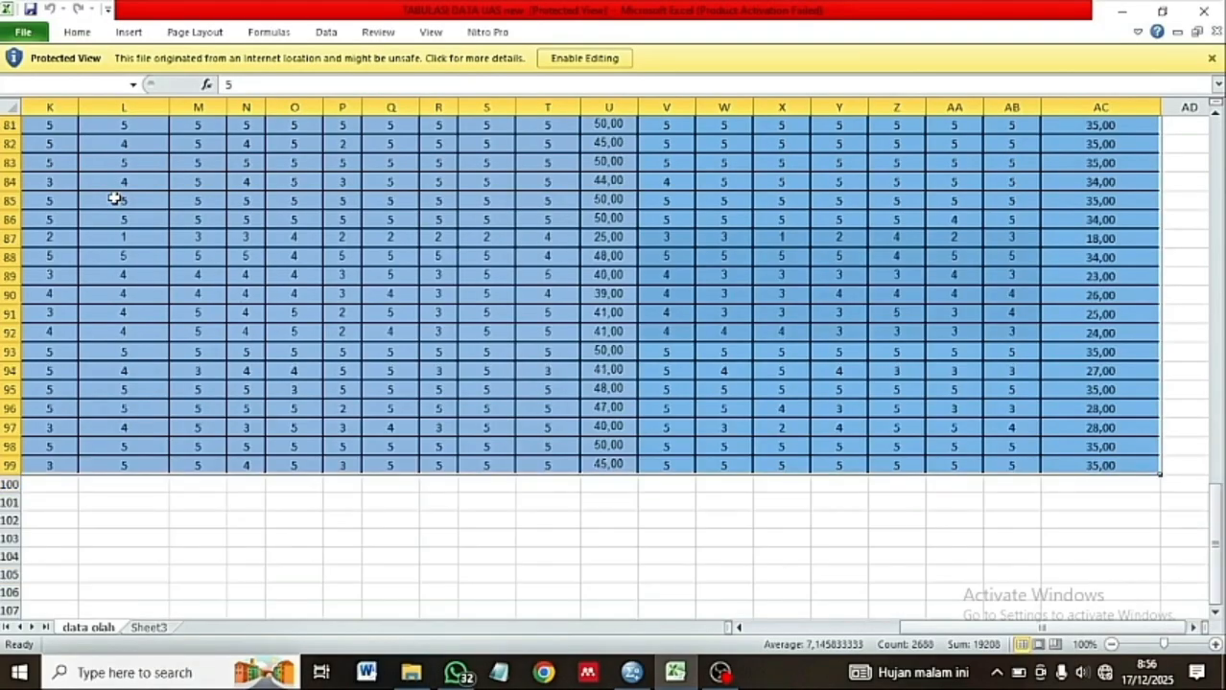
pyautogui.hotkey('ctrl', 'c')
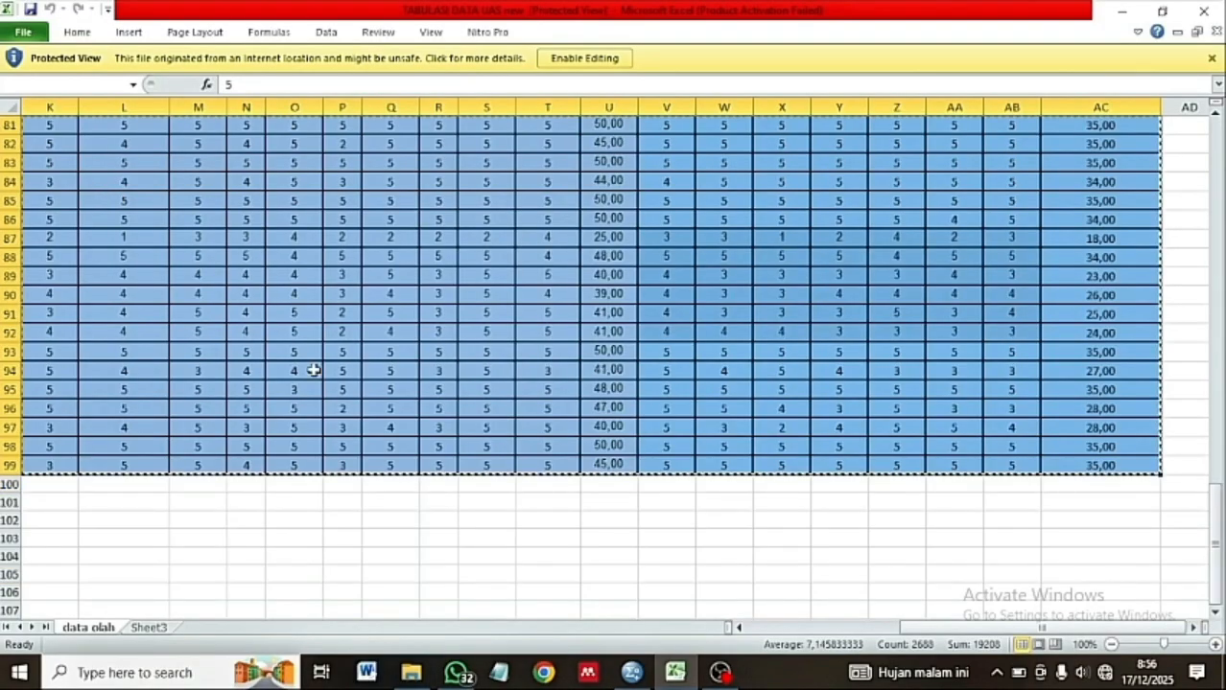
pyautogui.hotkey('alt', 'Tab')
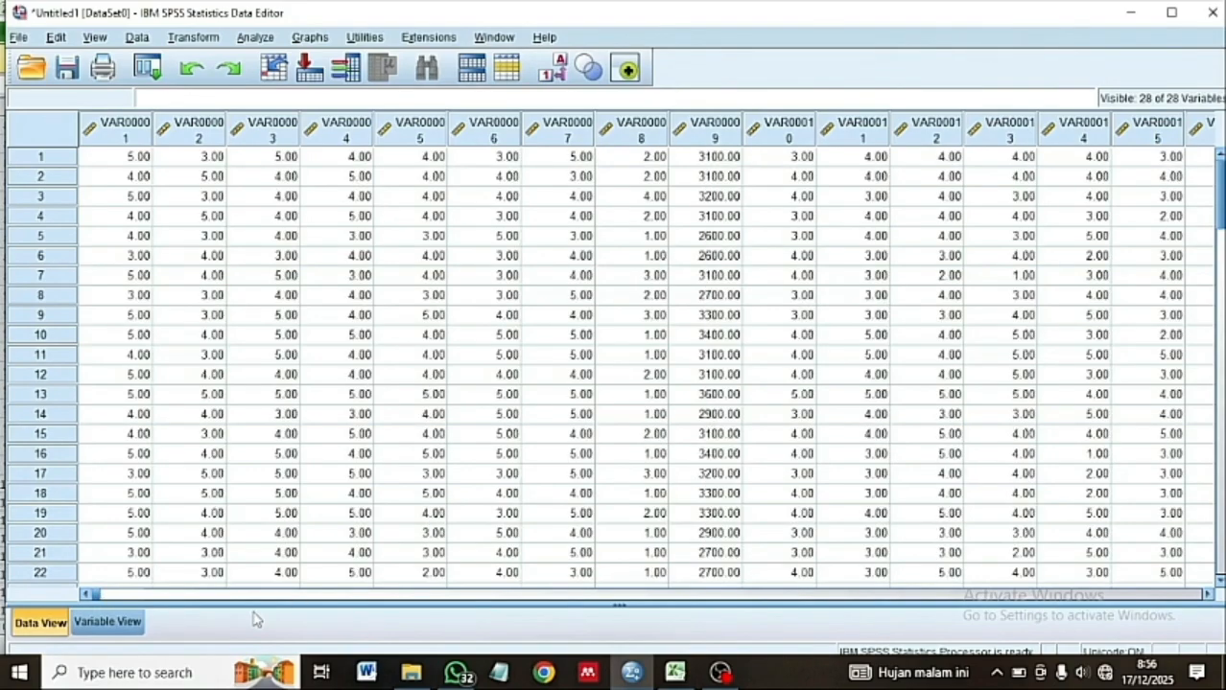
# Rename the first eight variables X1.1.1 through X1.1.8, numbered consecutively.
pyautogui.click(108, 621)
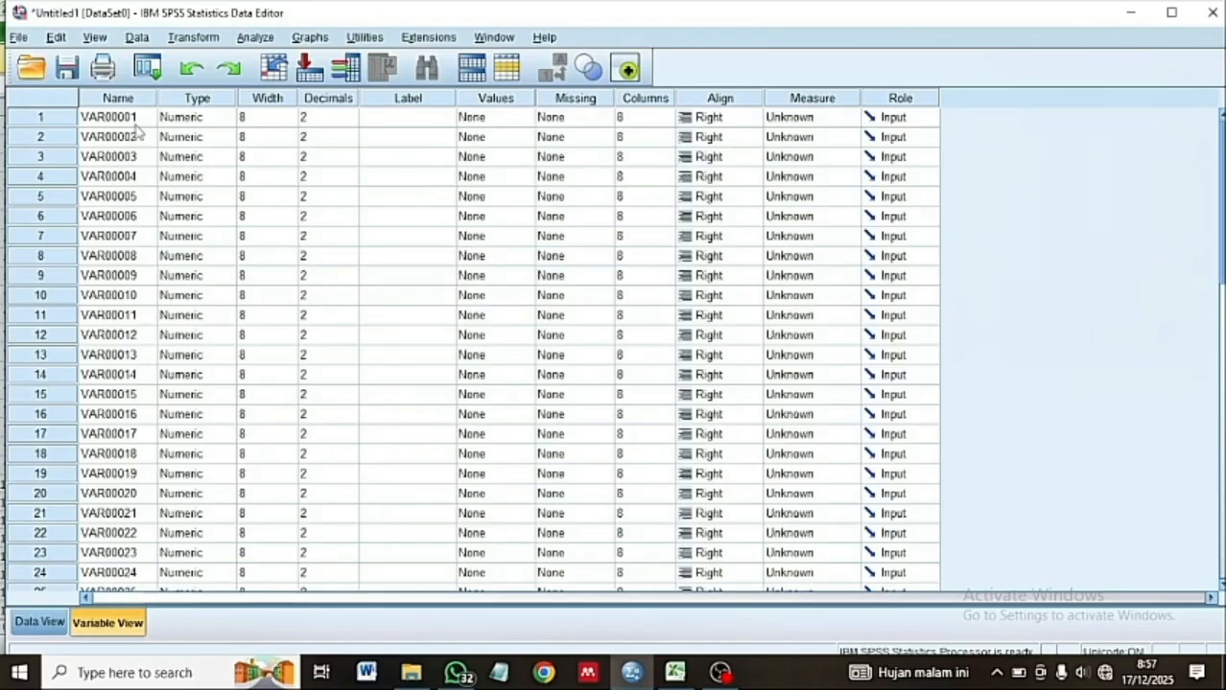
pyautogui.click(137, 124)
pyautogui.write('X1.1.1')
pyautogui.press('Return')
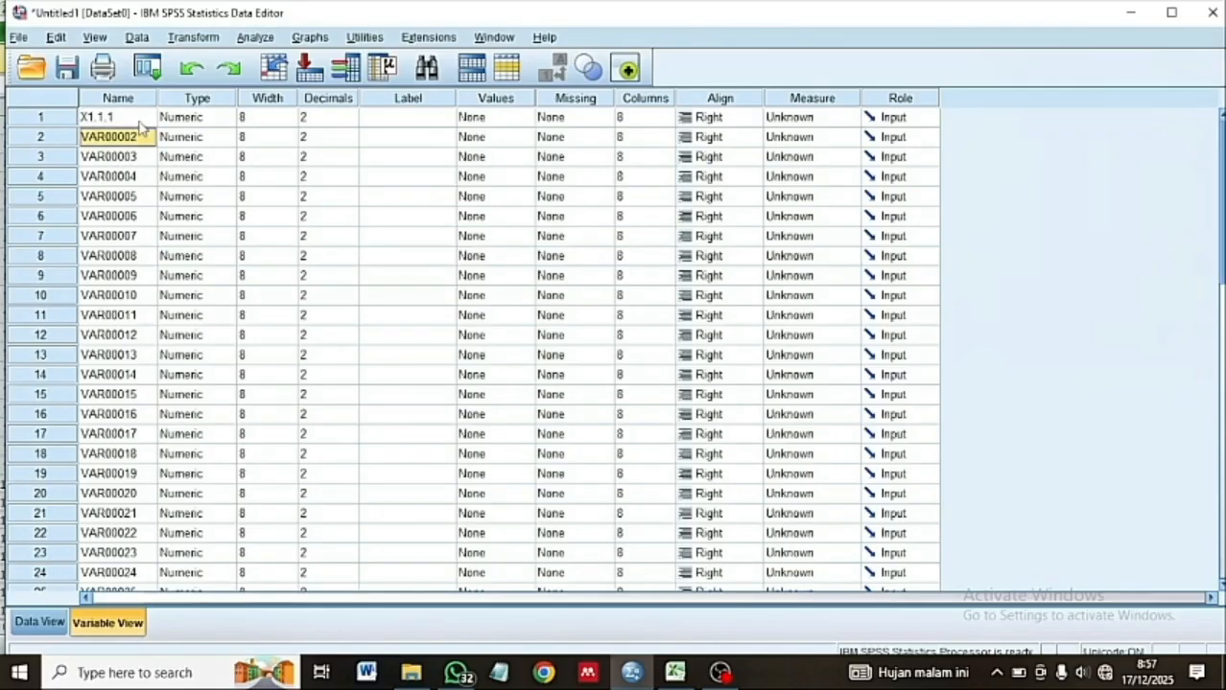
pyautogui.write('X1.1.2')
pyautogui.press('Return')
pyautogui.write('X')
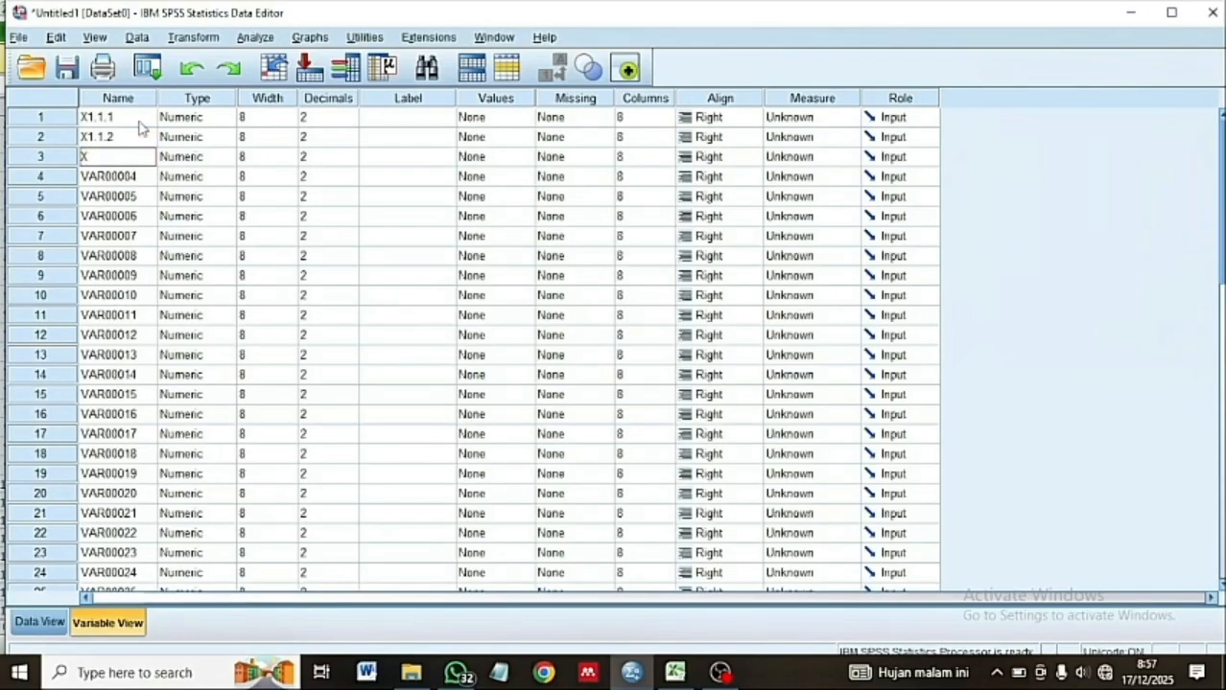
pyautogui.write('1.1.3')
pyautogui.press('Return')
pyautogui.write('X1')
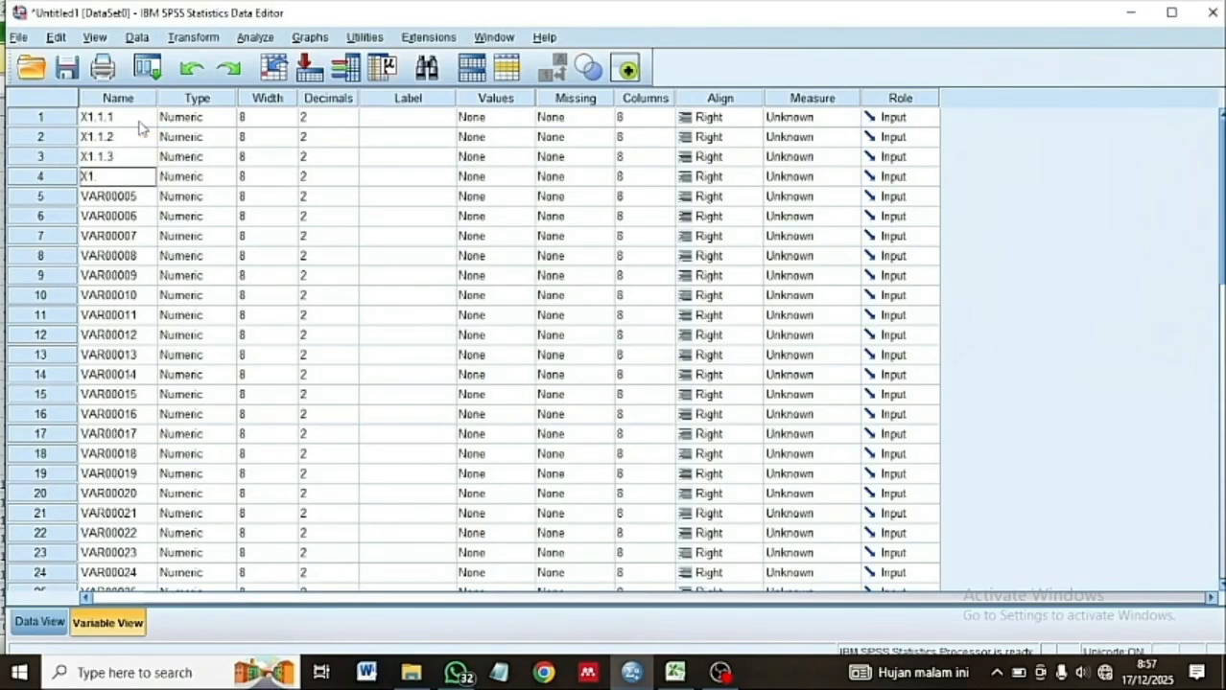
pyautogui.write('.1.4 X1.1.5 X1.1.6 X1.1.7 X1.1.8 P')
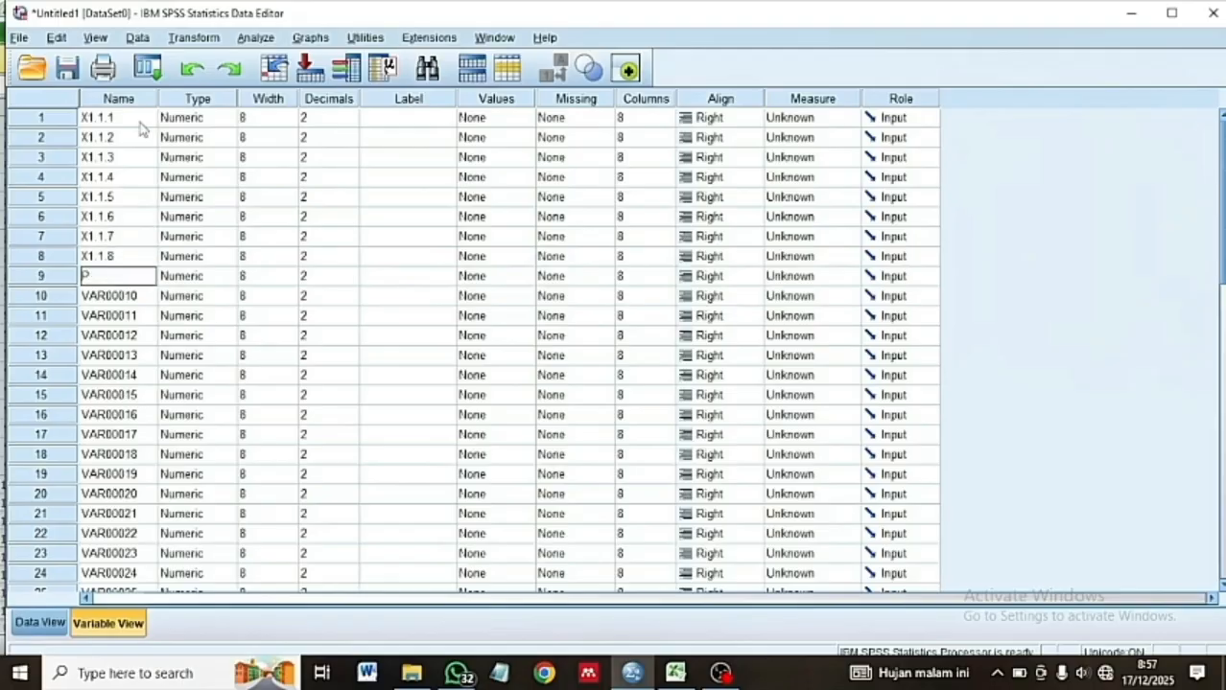
# Rename variable 9 as PRDK, variables 10 to 19 as X2.1.1 through X2.1.10, and variable 20 as HRGA.
pyautogui.write('RDK X2.1.1 X2.1.2 X2.1.3 X2.1.4 X2.1.5 X2')
pyautogui.write('.1')
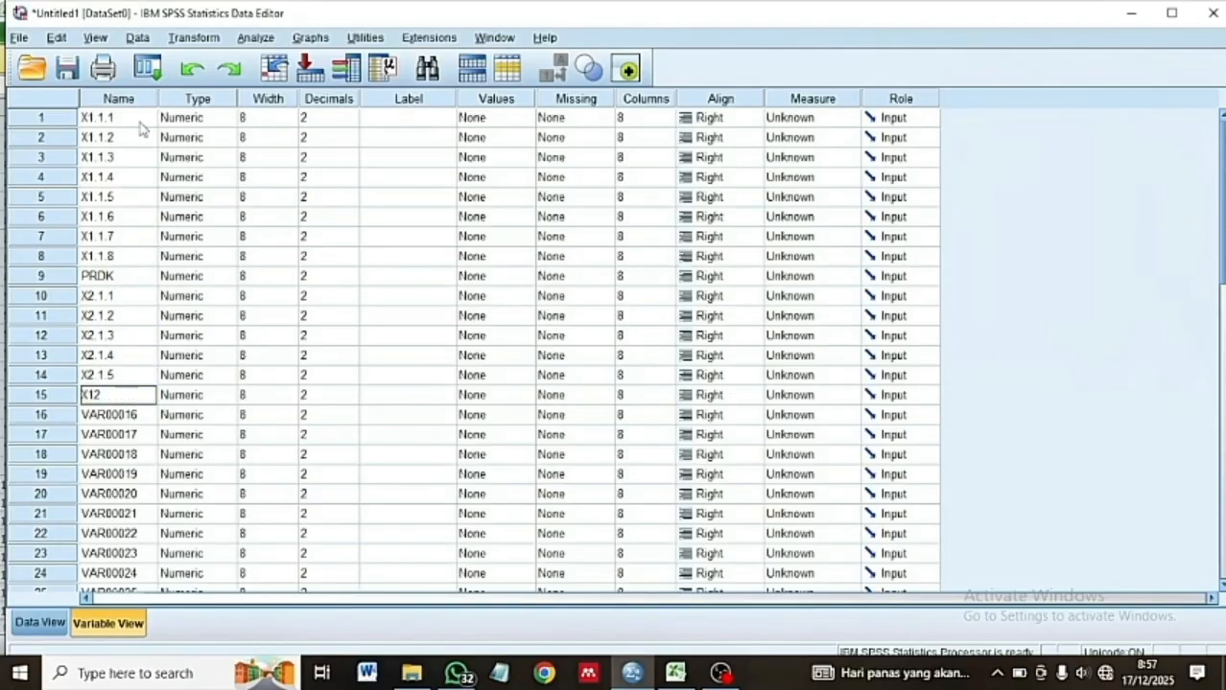
pyautogui.write('.6 X2.1.7 X2.1.8 X2.1.9 X2.1.10 HRGA ')
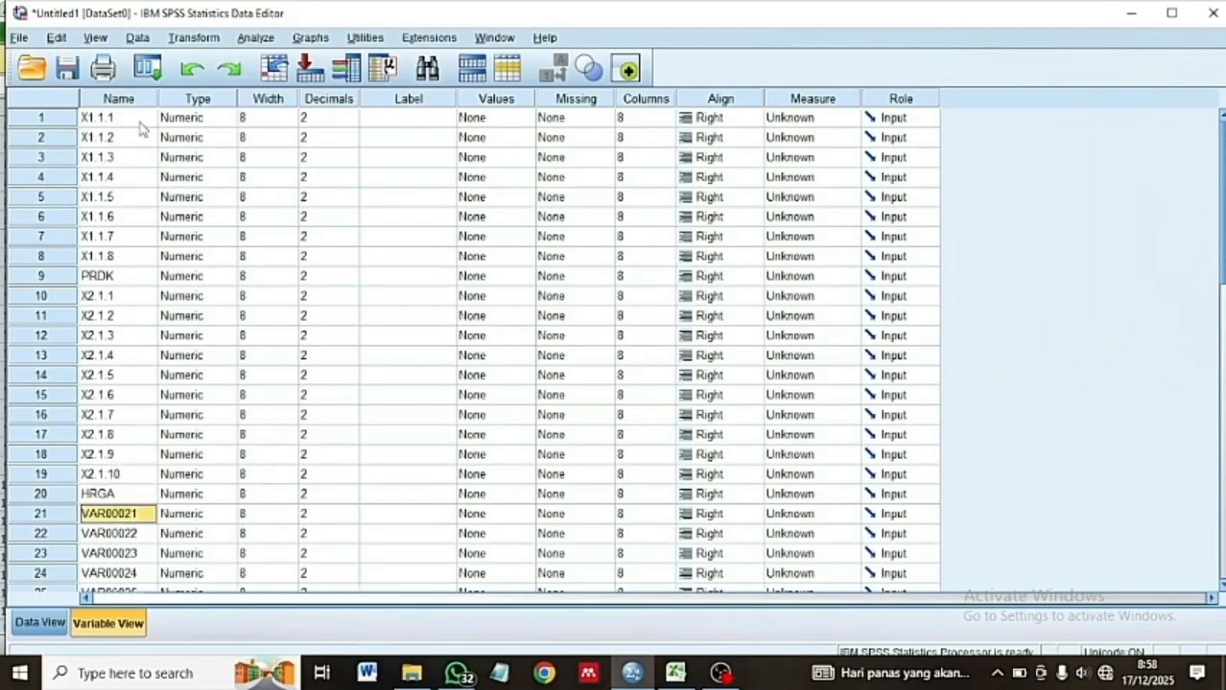
# Rename variables 21 to 27 as Y.1.1 through Y.1.7 and variable 28 as K.PLGN.
pyautogui.write('Y.1')
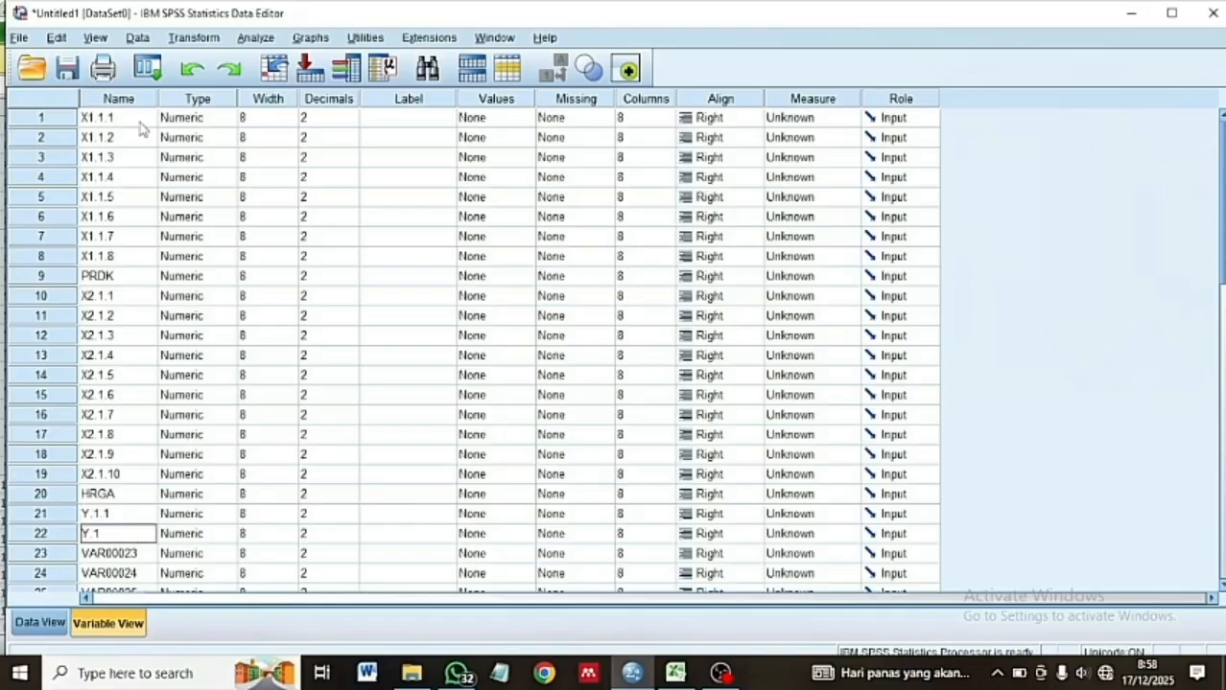
pyautogui.write('.1 Y.1.2 Y.1.3 Y.1.4 Y.1.5 Y.1.6 Y.1.7 Y')
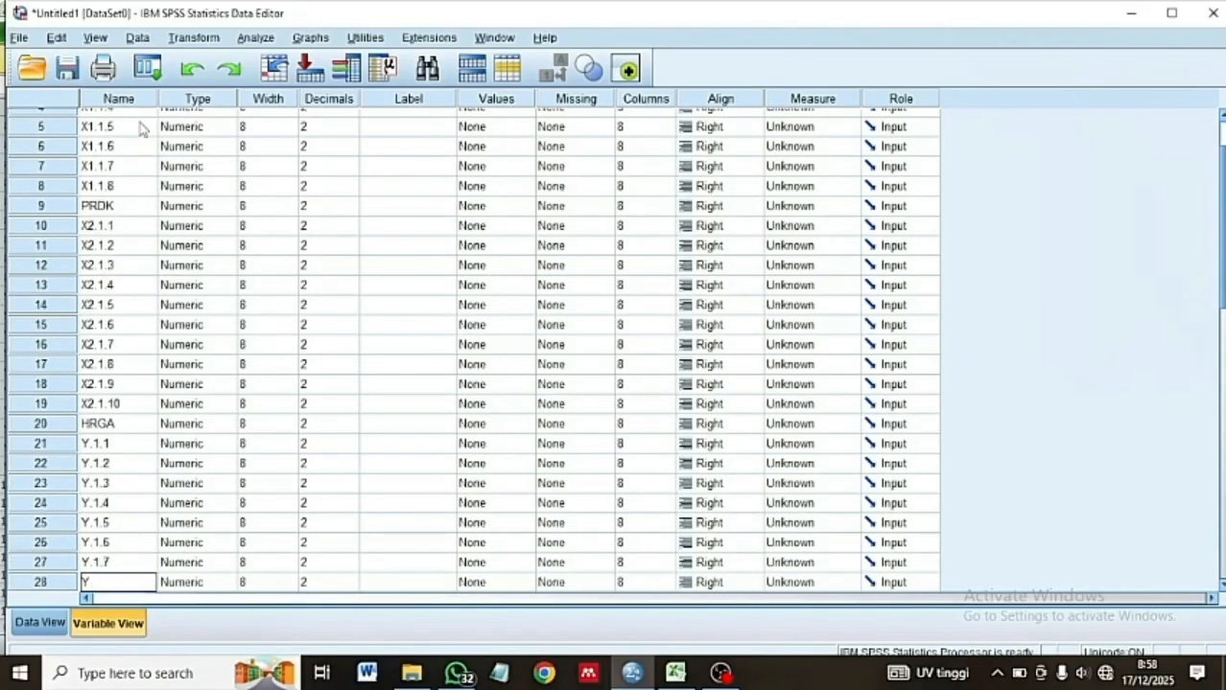
pyautogui.write('.1.8')
pyautogui.hotkey('ctrl', 'Home')
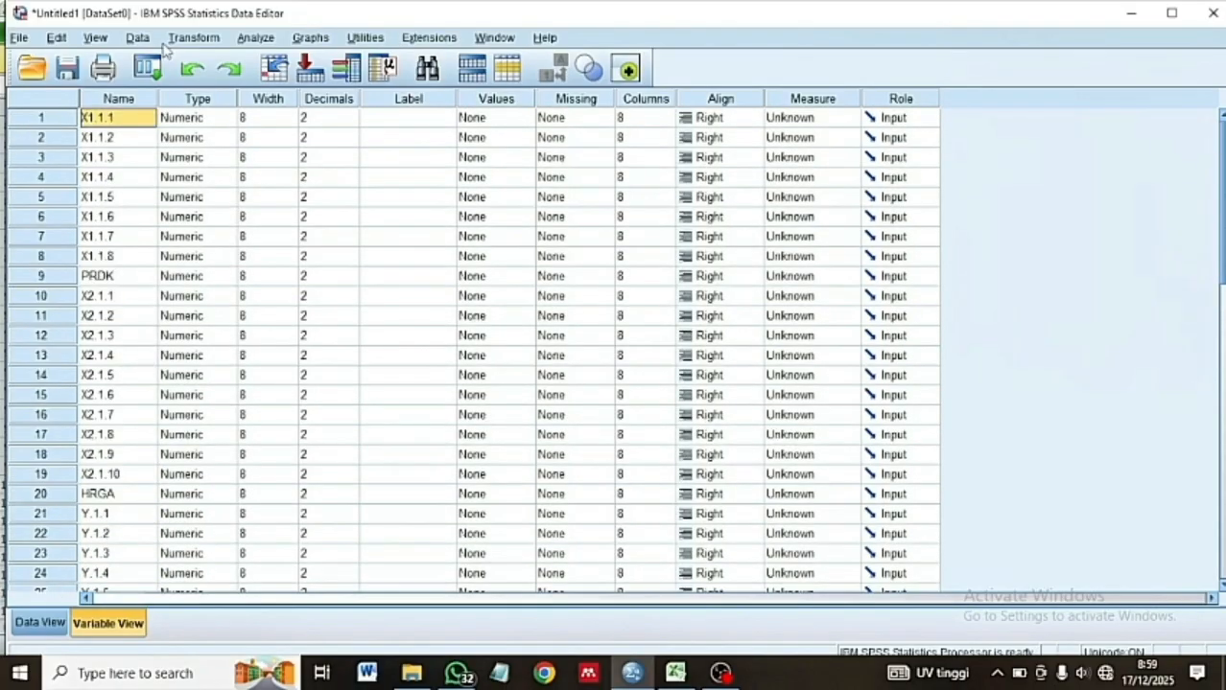
# Run a two-tailed Pearson bivariate correlation on X1.1.1 through X1.1.8 together with PRDK.
pyautogui.click(257, 38)
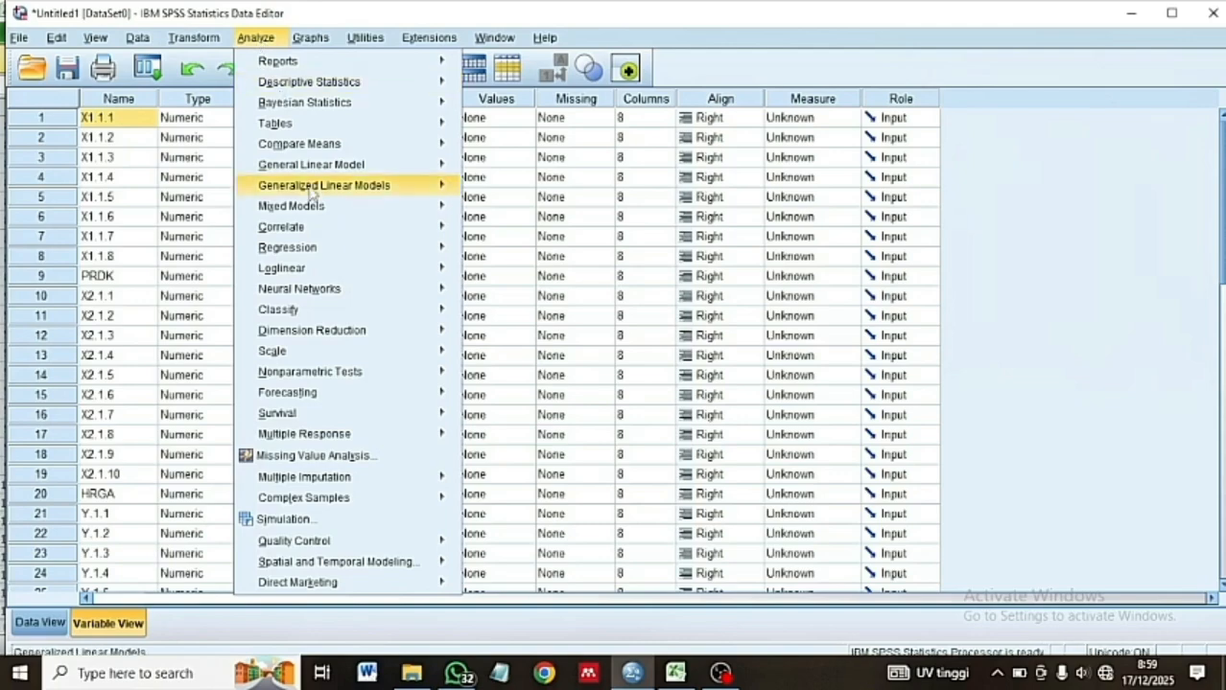
pyautogui.moveTo(309, 232)
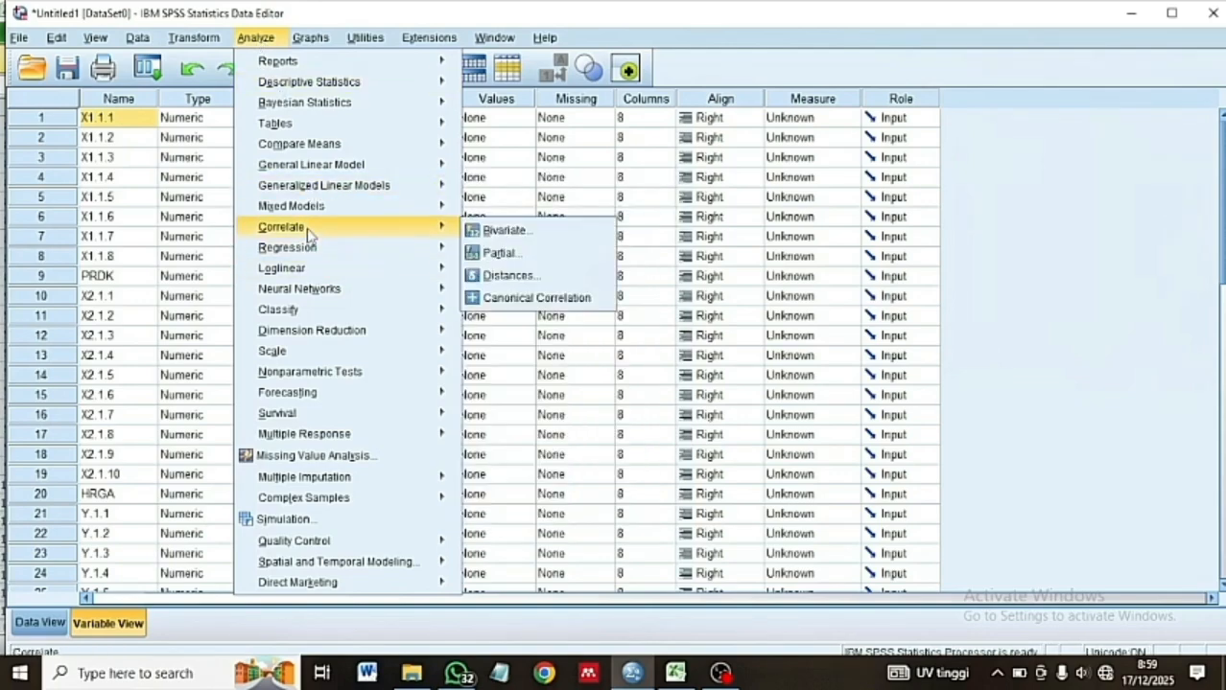
pyautogui.click(469, 235)
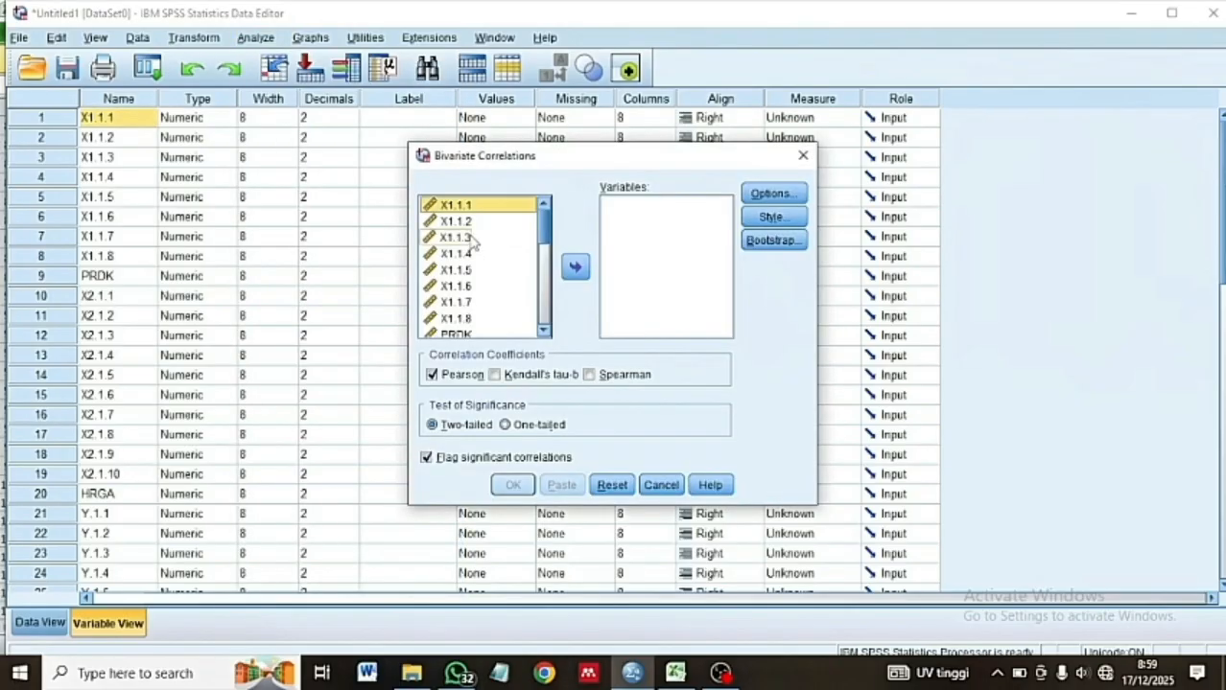
pyautogui.hotkey('shift', 'Down')
pyautogui.hotkey('shift', 'Down')
pyautogui.hotkey('shift', 'Down')
pyautogui.hotkey('shift', 'Down')
pyautogui.hotkey('shift', 'Down')
pyautogui.hotkey('shift', 'Down')
pyautogui.hotkey('shift', 'Down')
pyautogui.hotkey('shift', 'Down')
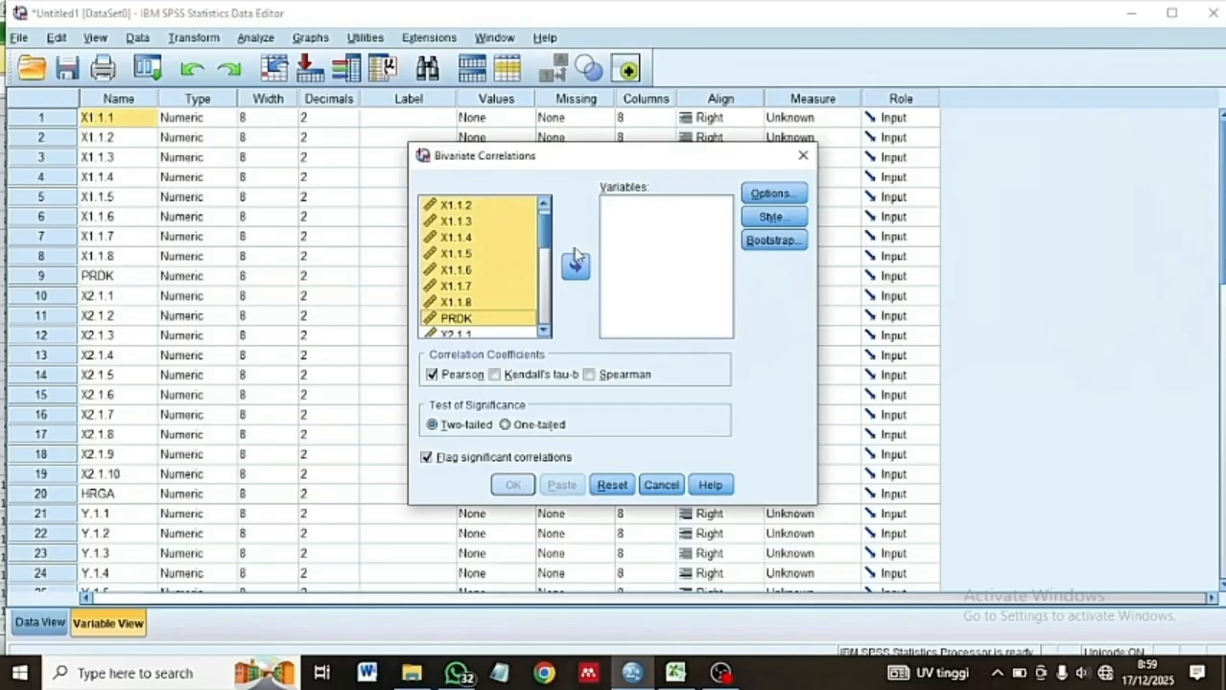
pyautogui.click(576, 270)
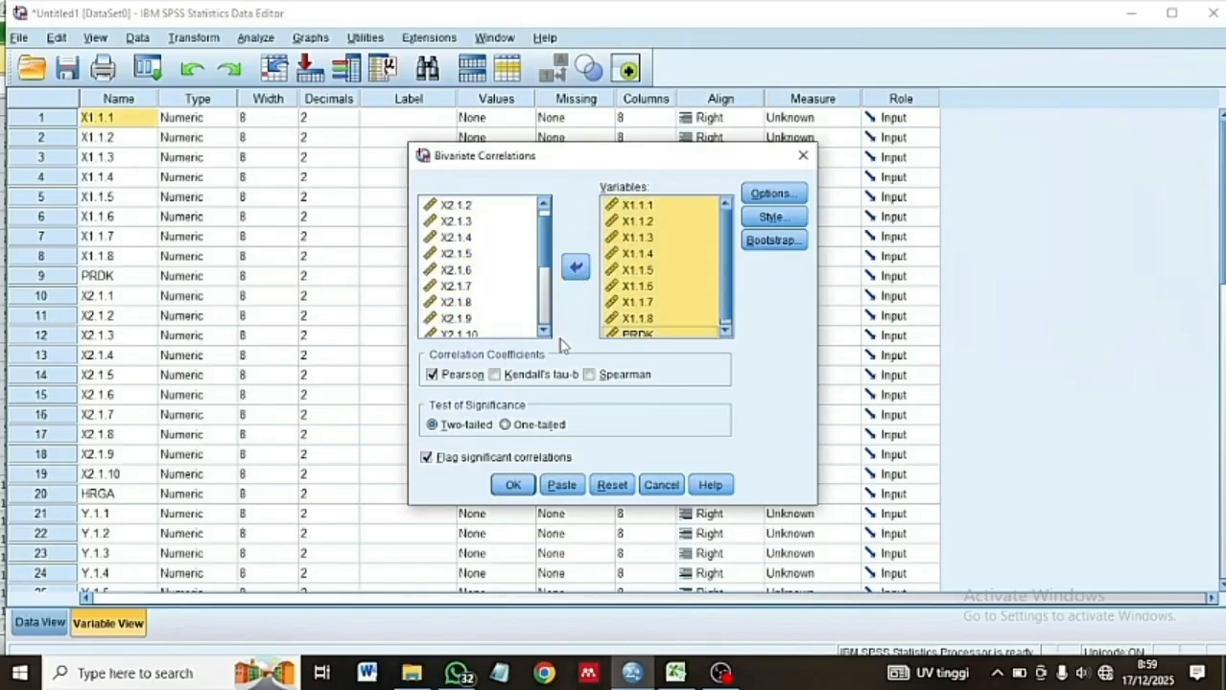
pyautogui.click(511, 487)
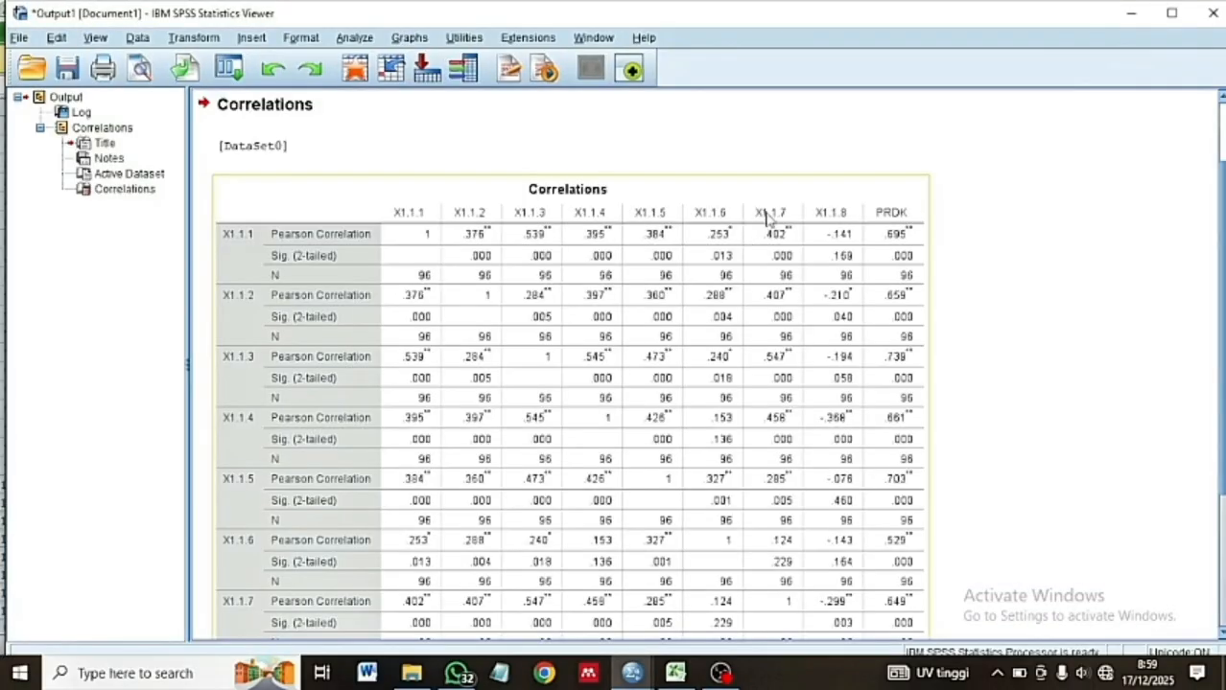
pyautogui.scroll(-3, 767, 219)
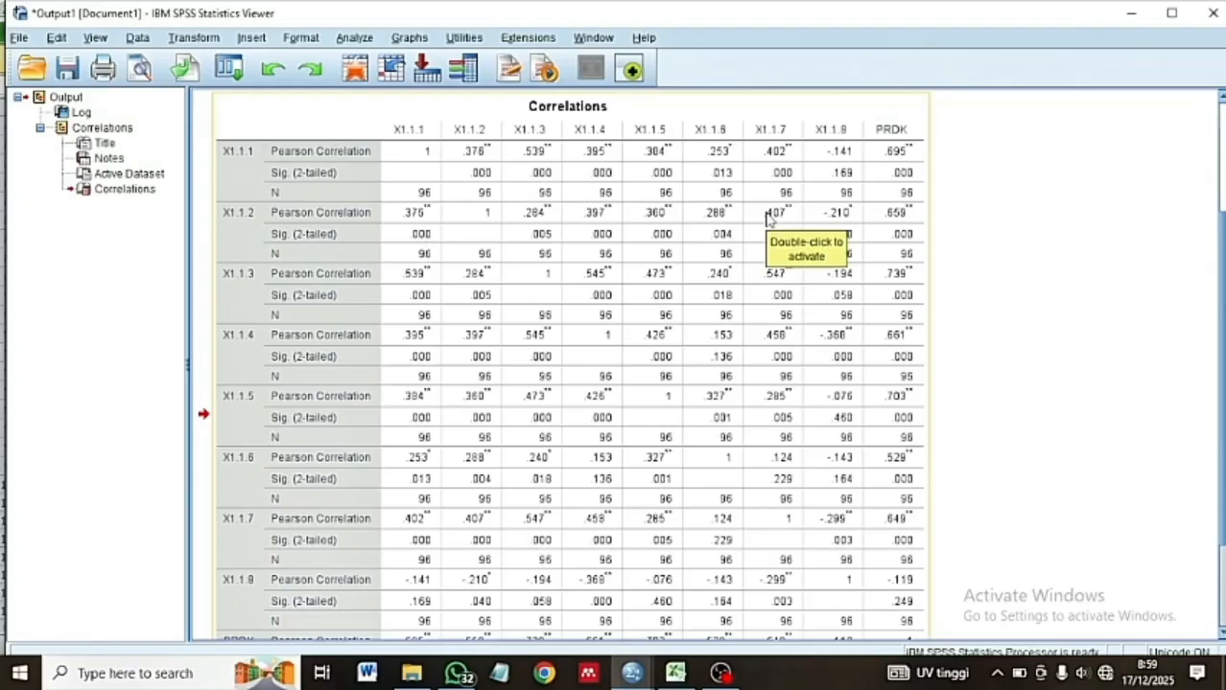
# Return to the data editor and run a two-tailed Pearson bivariate correlation on X2.1.1 through X2.1.10 together with HRGA.
pyautogui.click(1138, 16)
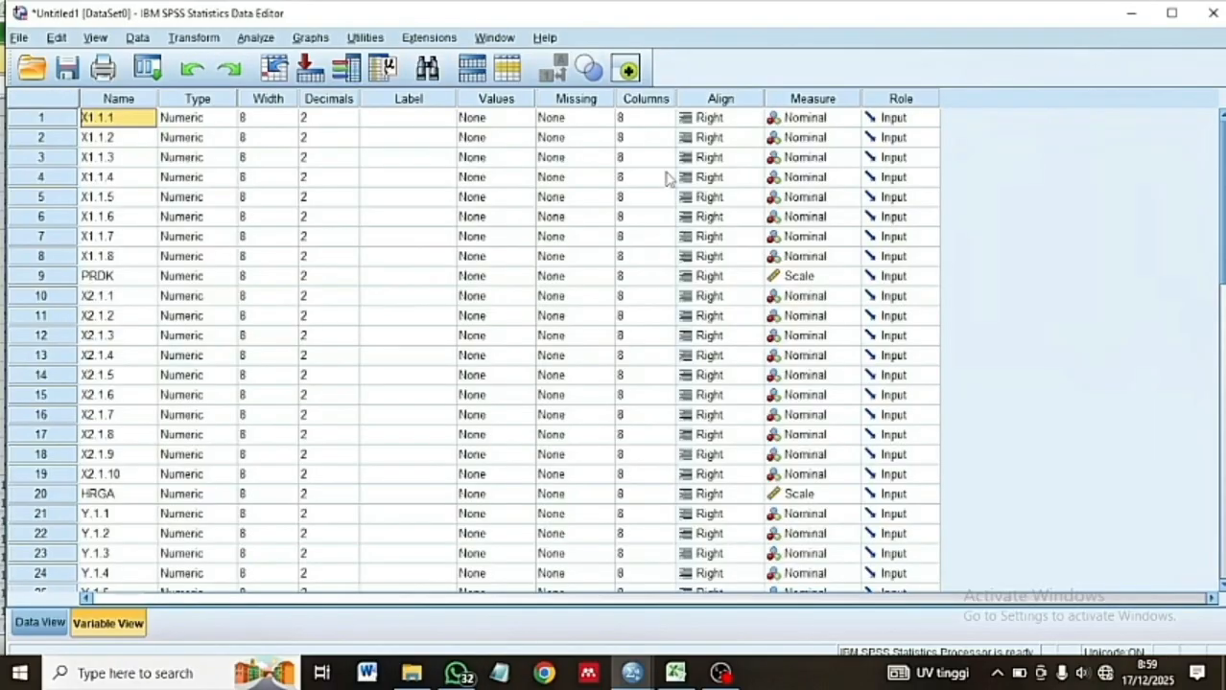
pyautogui.click(243, 42)
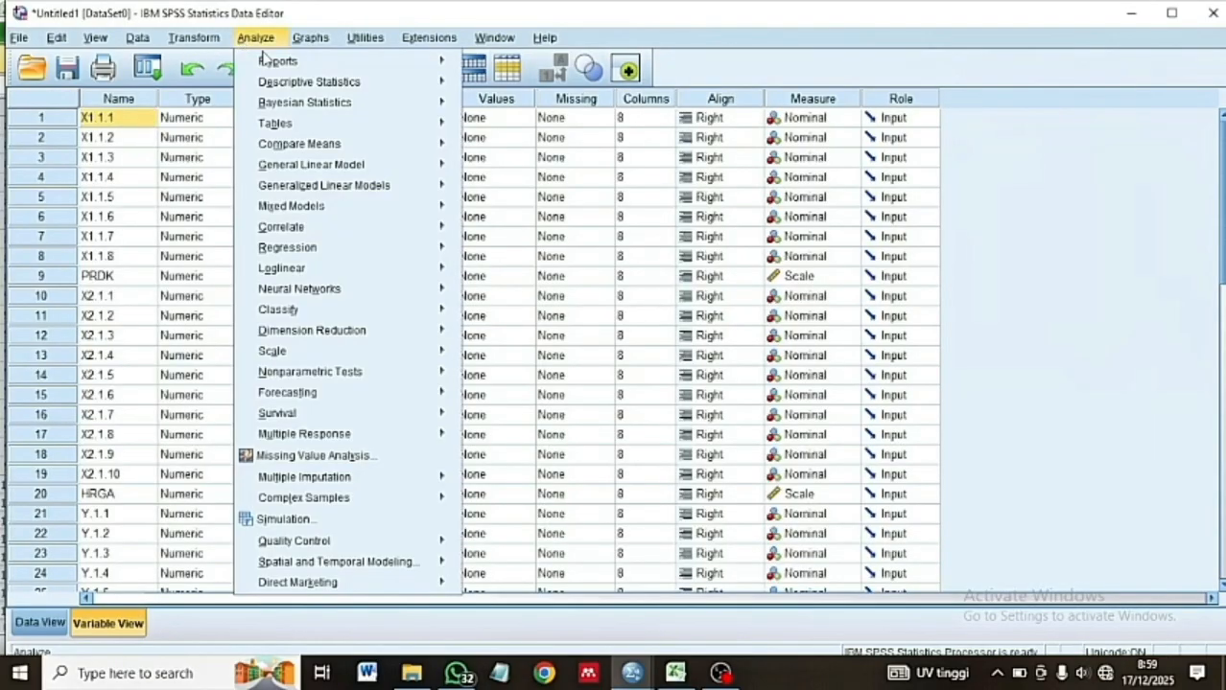
pyautogui.moveTo(333, 227)
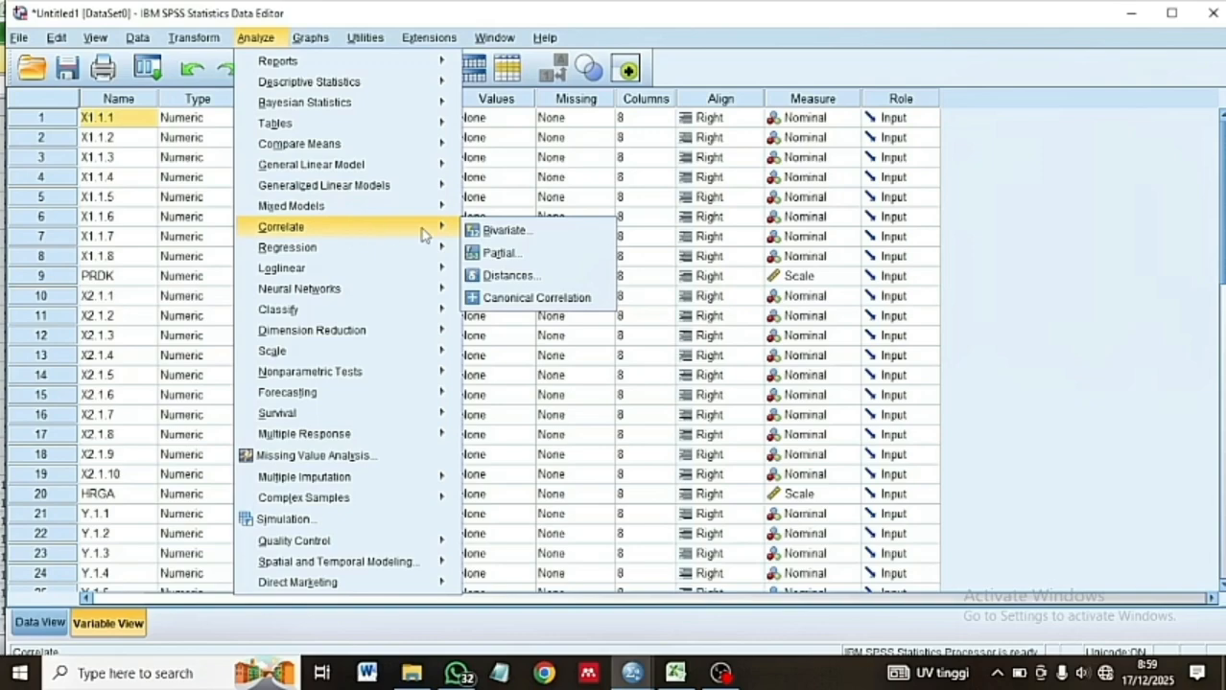
pyautogui.click(474, 235)
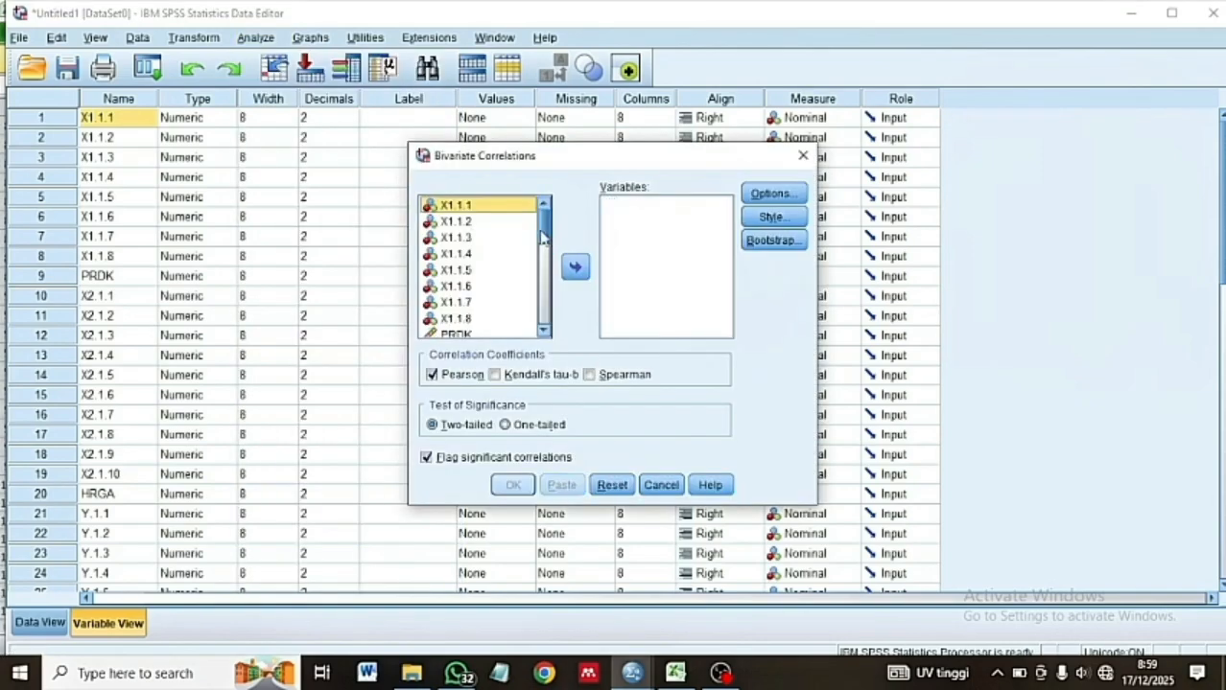
pyautogui.click(547, 266)
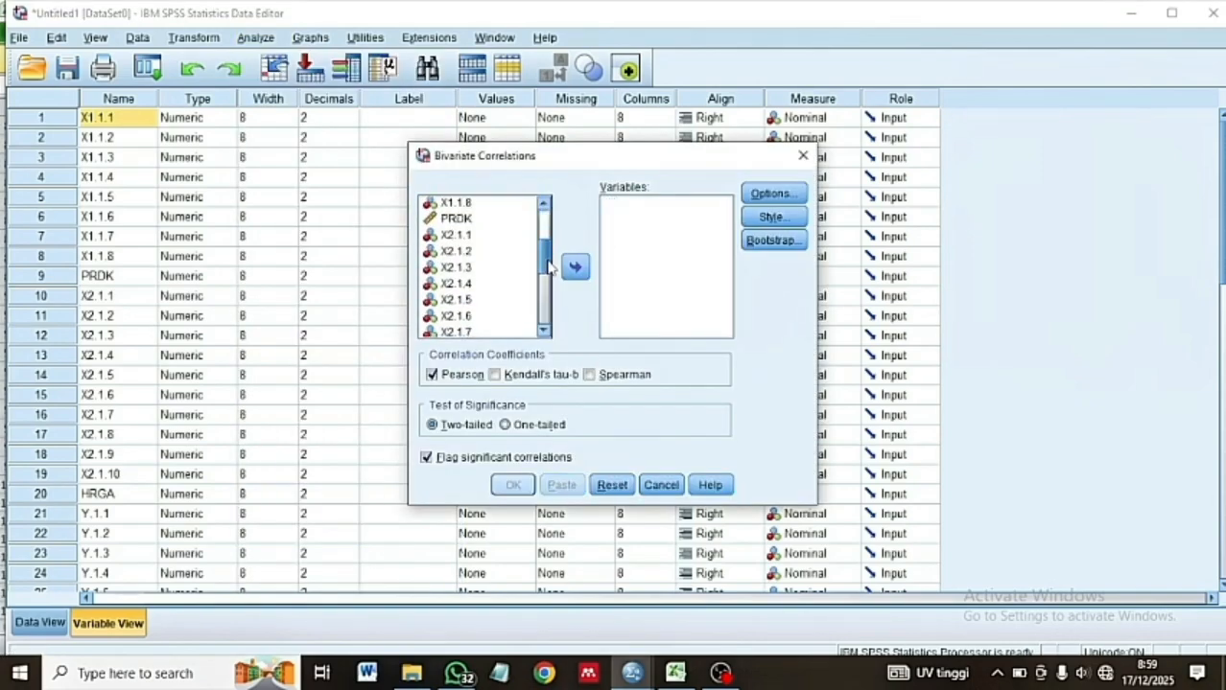
pyautogui.click(477, 240)
pyautogui.hotkey('shift', 'Down')
pyautogui.hotkey('shift', 'Down')
pyautogui.hotkey('shift', 'Down')
pyautogui.hotkey('shift', 'Down')
pyautogui.hotkey('shift', 'Down')
pyautogui.hotkey('shift', 'Down')
pyautogui.hotkey('shift', 'Down')
pyautogui.hotkey('shift', 'Down')
pyautogui.hotkey('shift', 'Down')
pyautogui.hotkey('shift', 'Down')
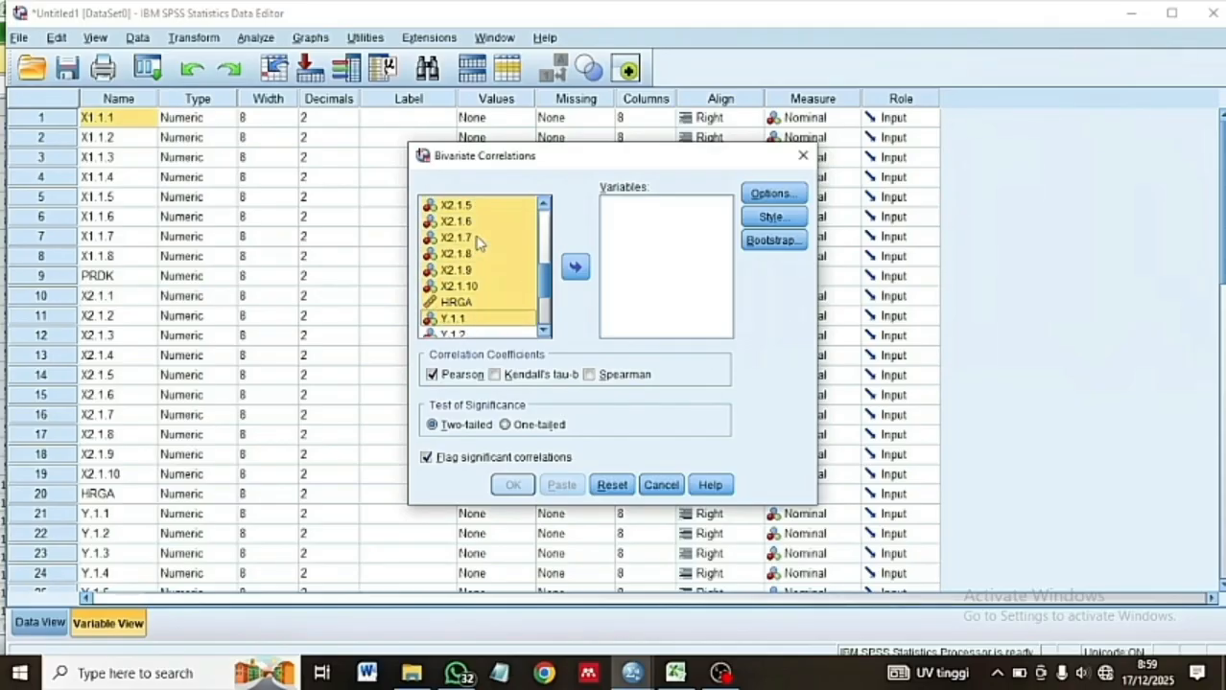
pyautogui.click(576, 267)
pyautogui.click(513, 485)
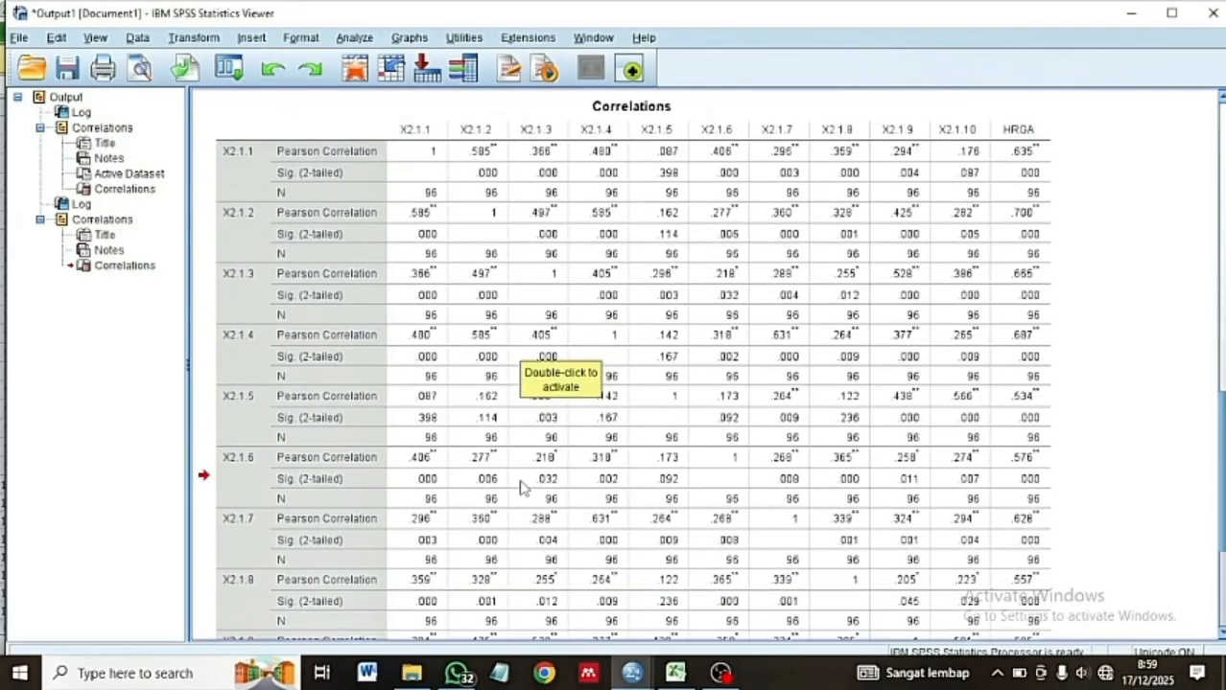
pyautogui.click(522, 487)
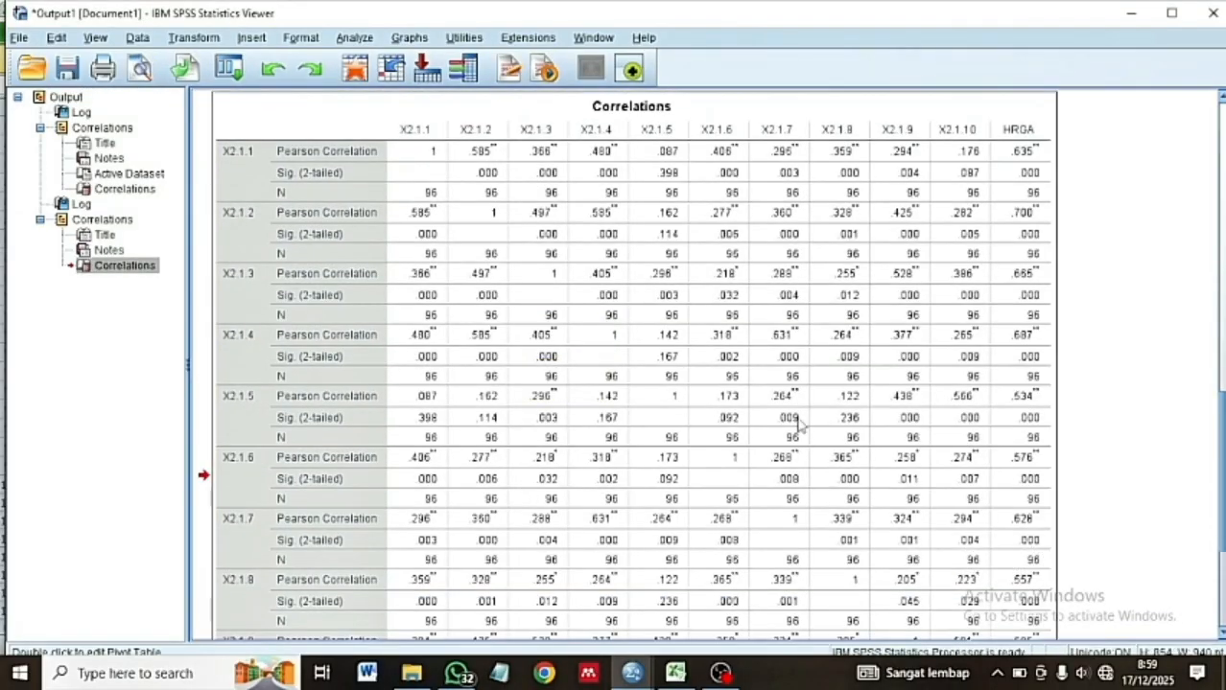
# Reset the bivariate correlation setup and run it on Y.1.1 through Y.1.7 together with K.PLGN.
pyautogui.click(1132, 13)
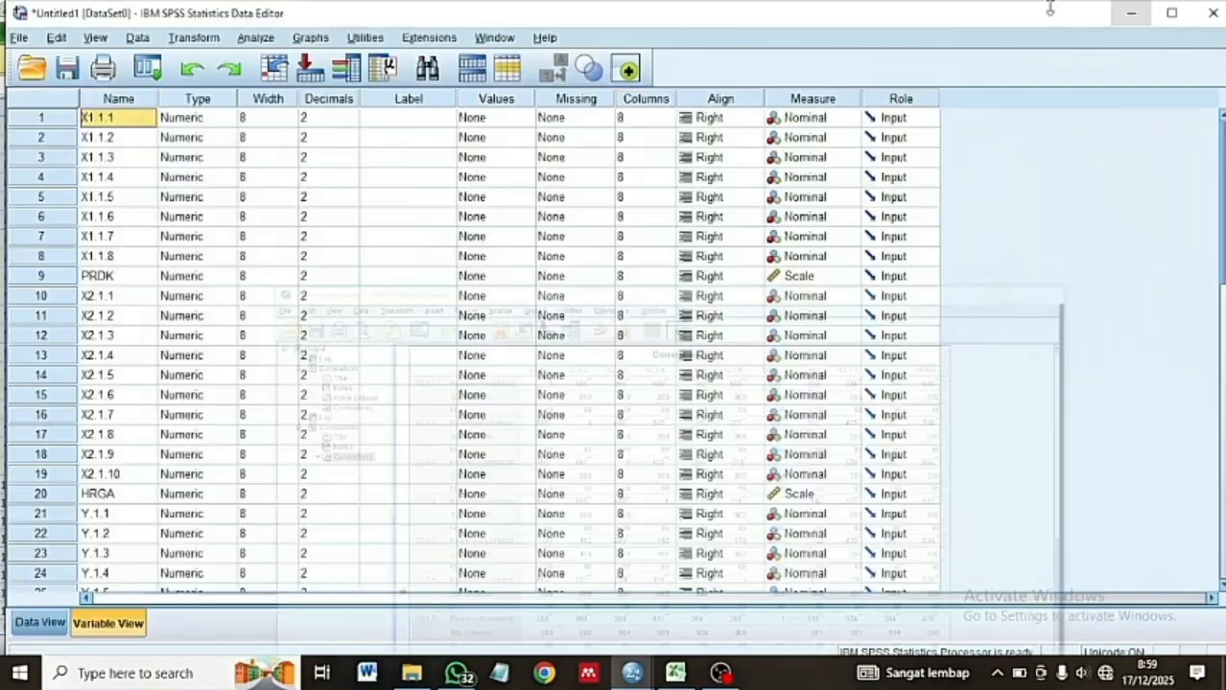
pyautogui.click(266, 39)
pyautogui.click(501, 231)
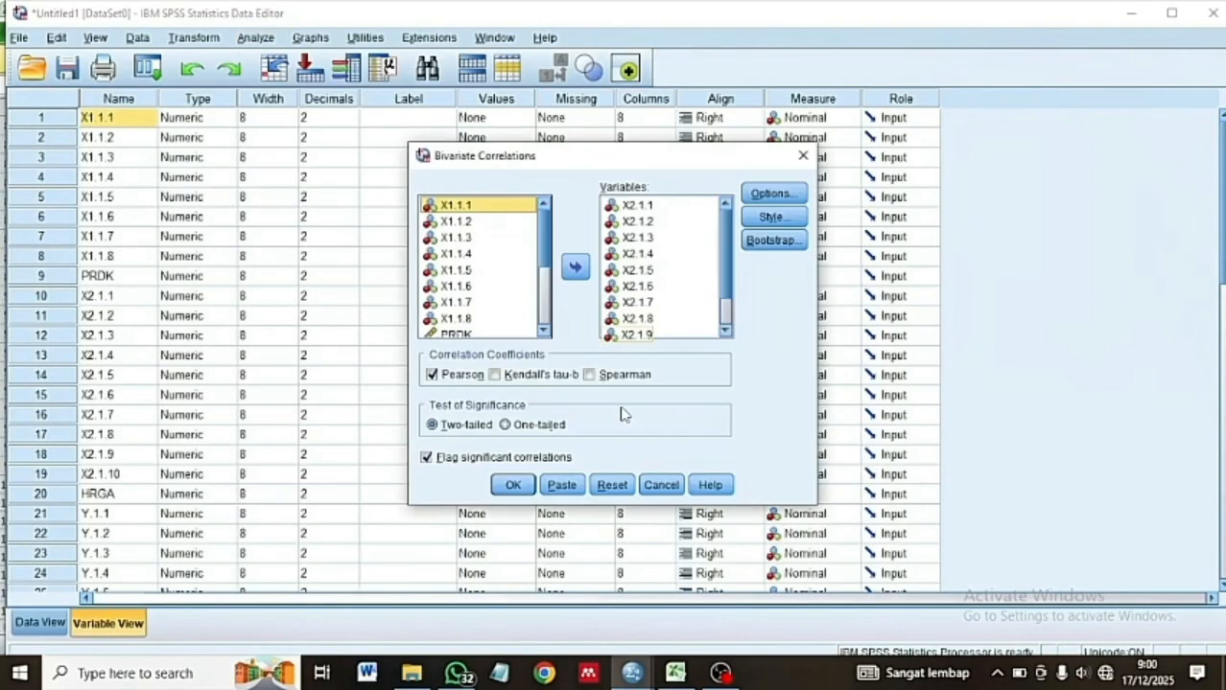
pyautogui.click(613, 487)
pyautogui.scroll(-8, 518, 278)
pyautogui.moveTo(476, 221); pyautogui.dragTo(474, 329)
pyautogui.click(576, 266)
pyautogui.click(513, 486)
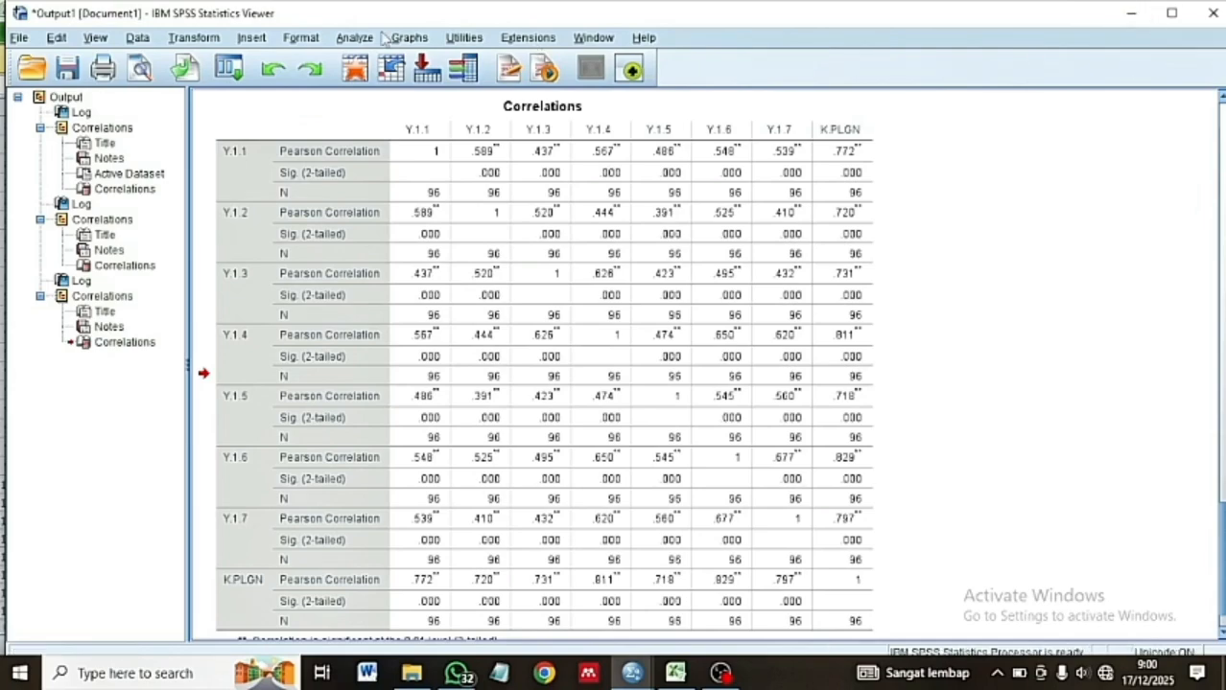
# Open the output export settings for an Excel 2007 and Higher workbook and replace the document's file name with UJI VALIDITASSSS.
pyautogui.click(20, 39)
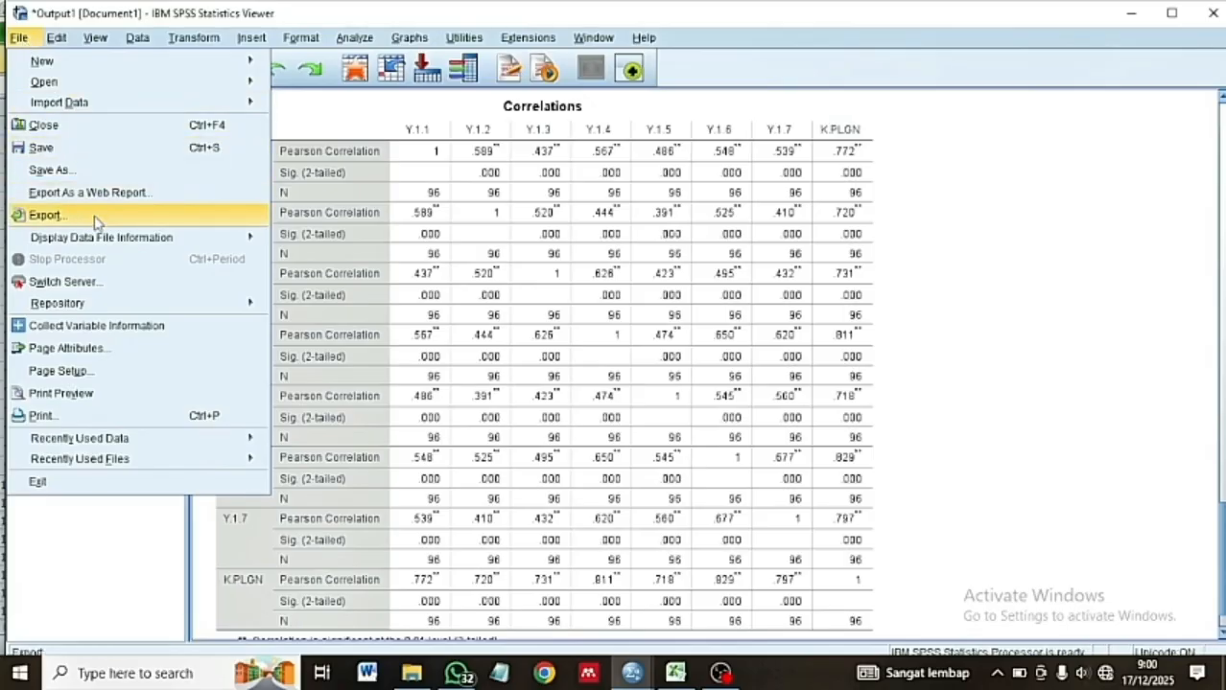
pyautogui.click(45, 216)
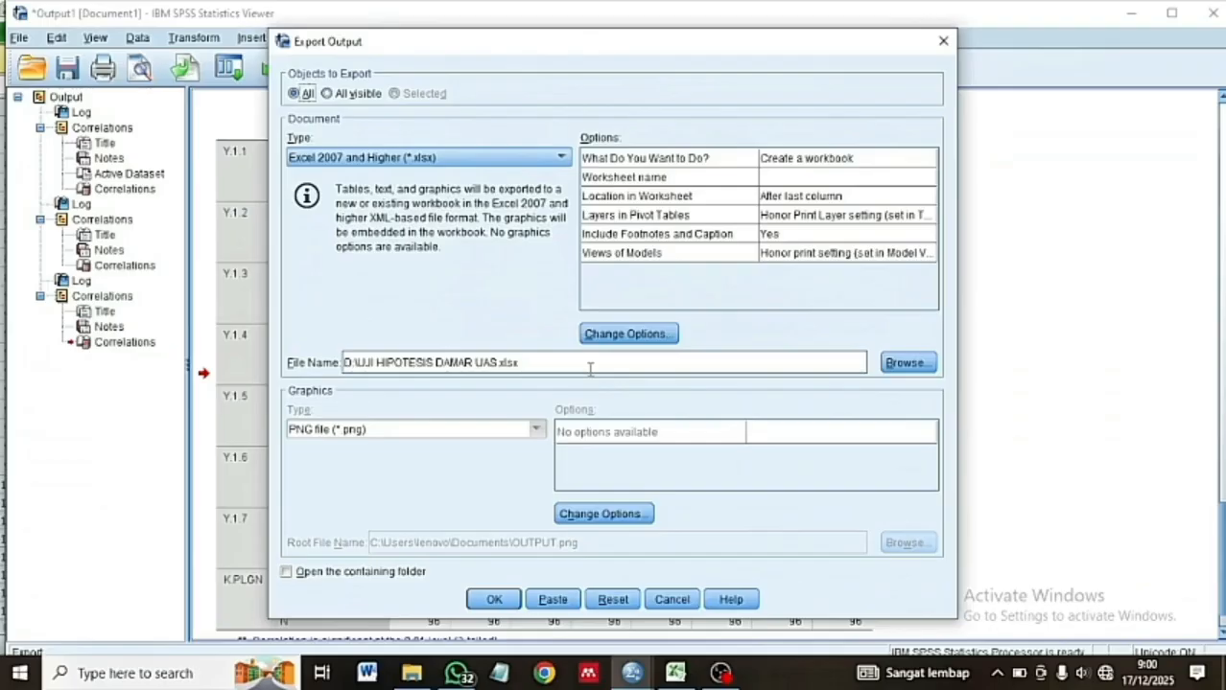
pyautogui.tripleClick(839, 544)
pyautogui.press('BackSpace')
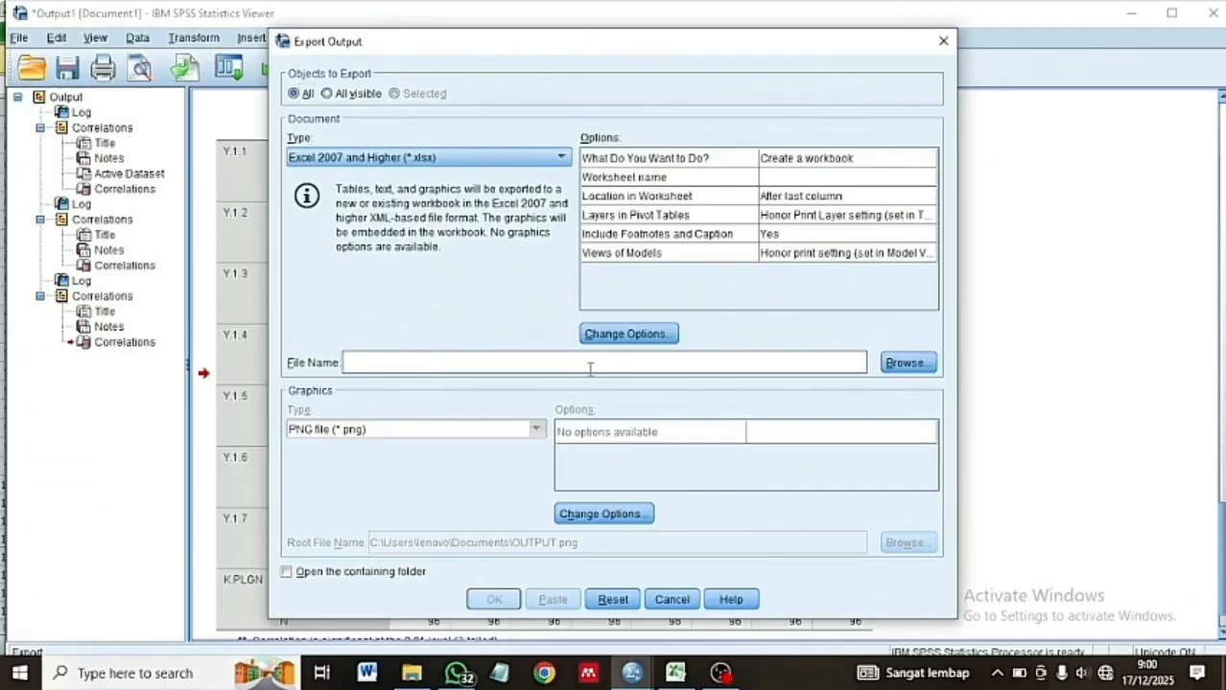
pyautogui.write('UJI VAL')
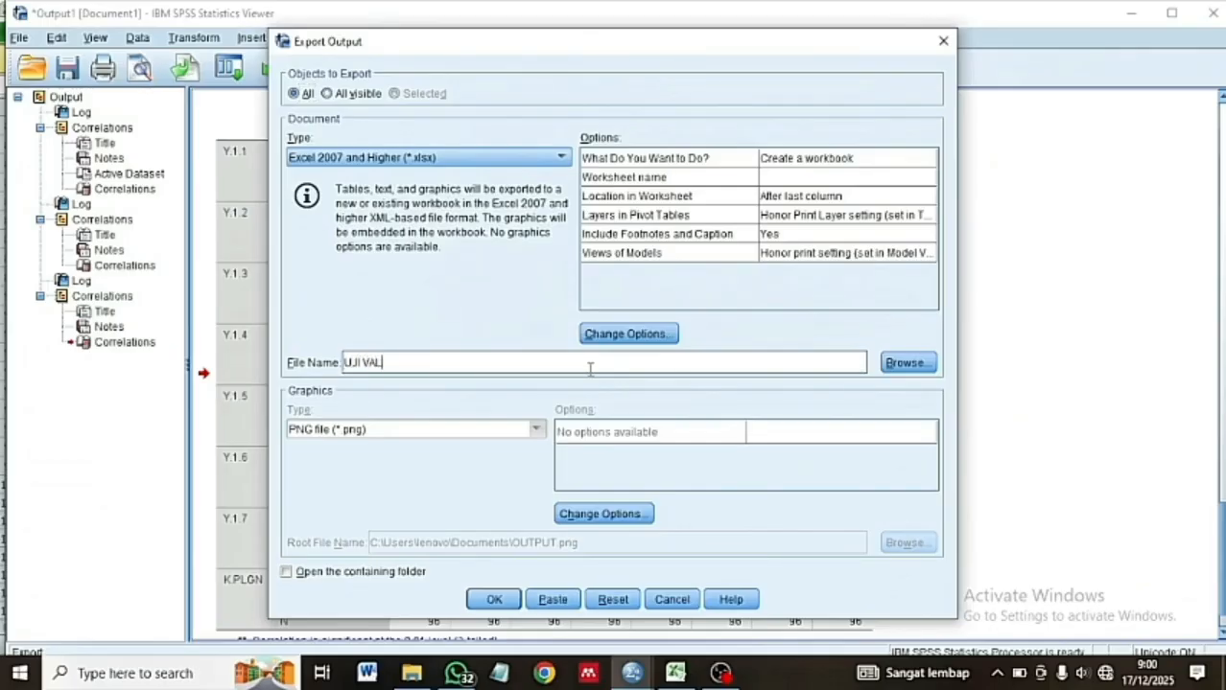
pyautogui.write('IDITASSSS')
# Browse for the export file's save location and choose Local Disk (D:).
pyautogui.click(898, 369)
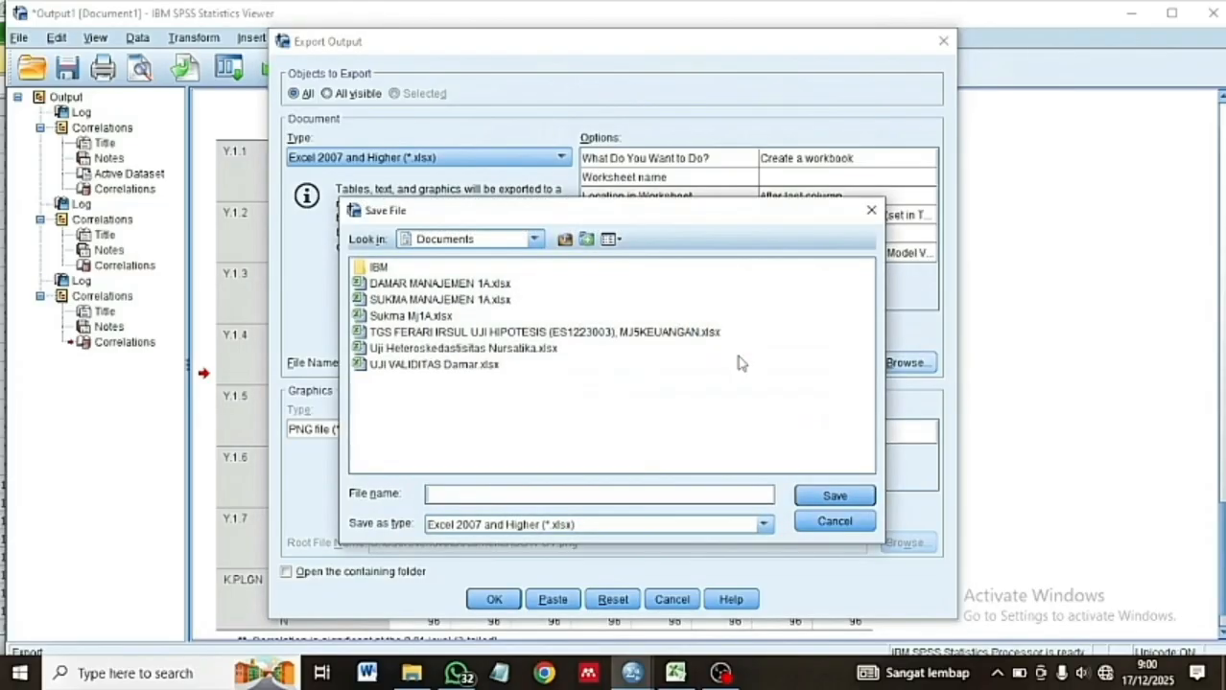
pyautogui.click(534, 241)
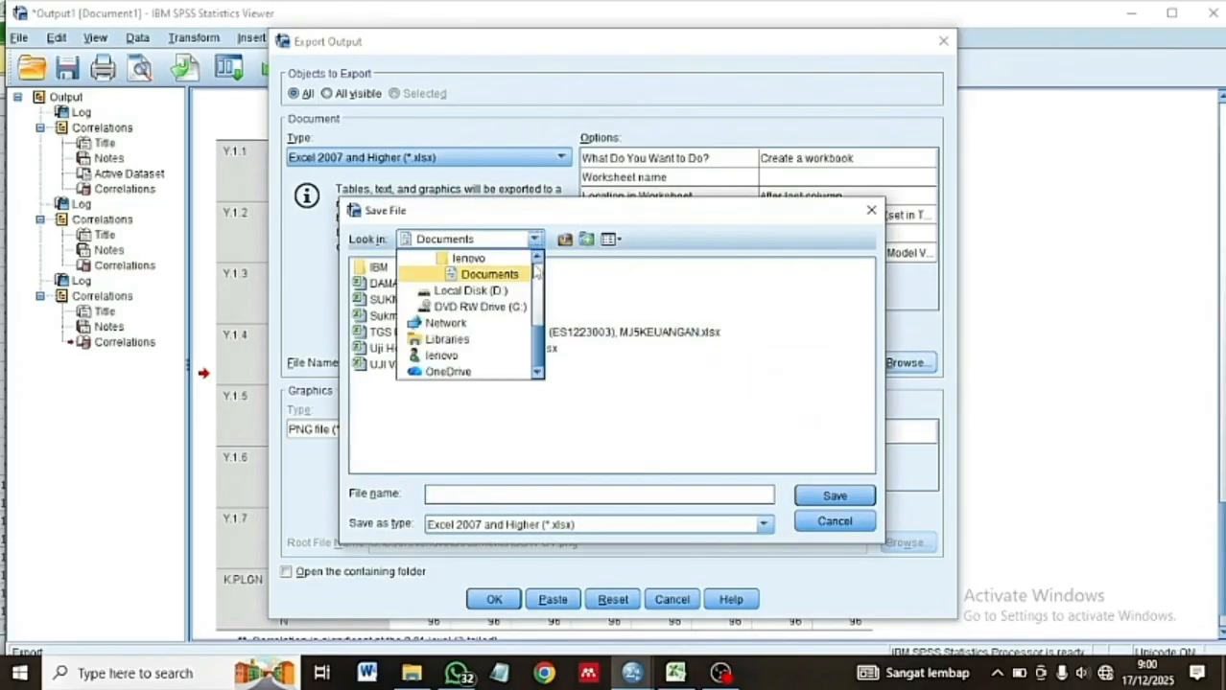
pyautogui.click(513, 290)
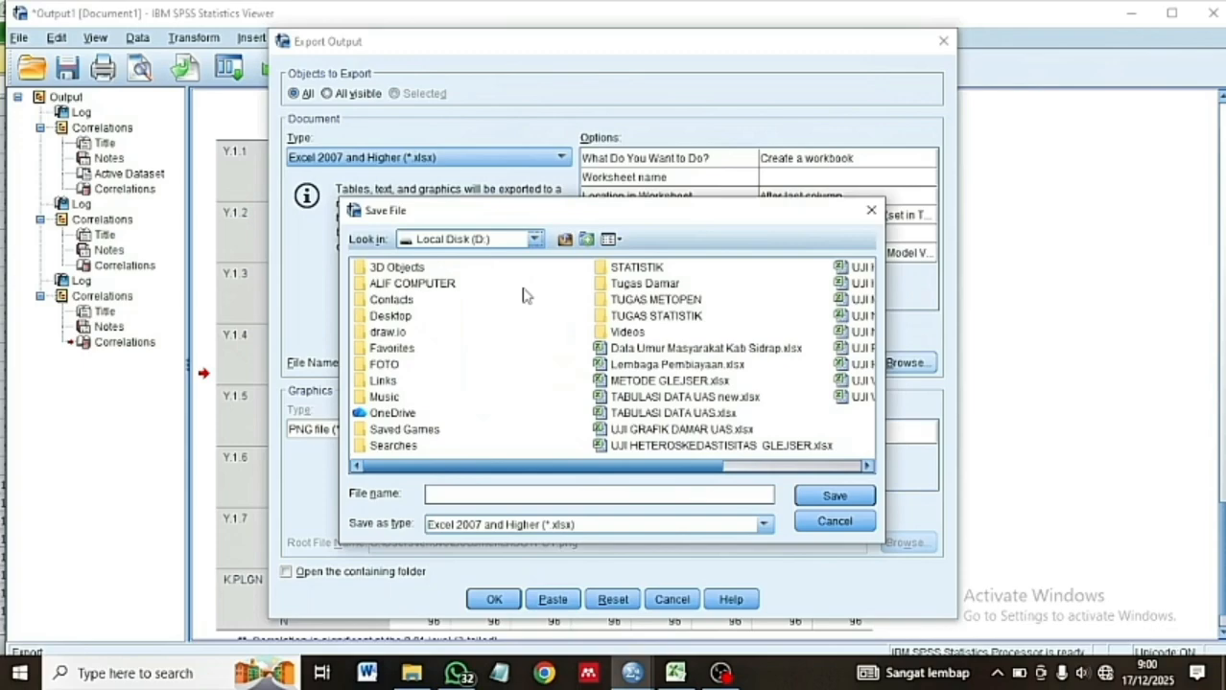
pyautogui.click(635, 283)
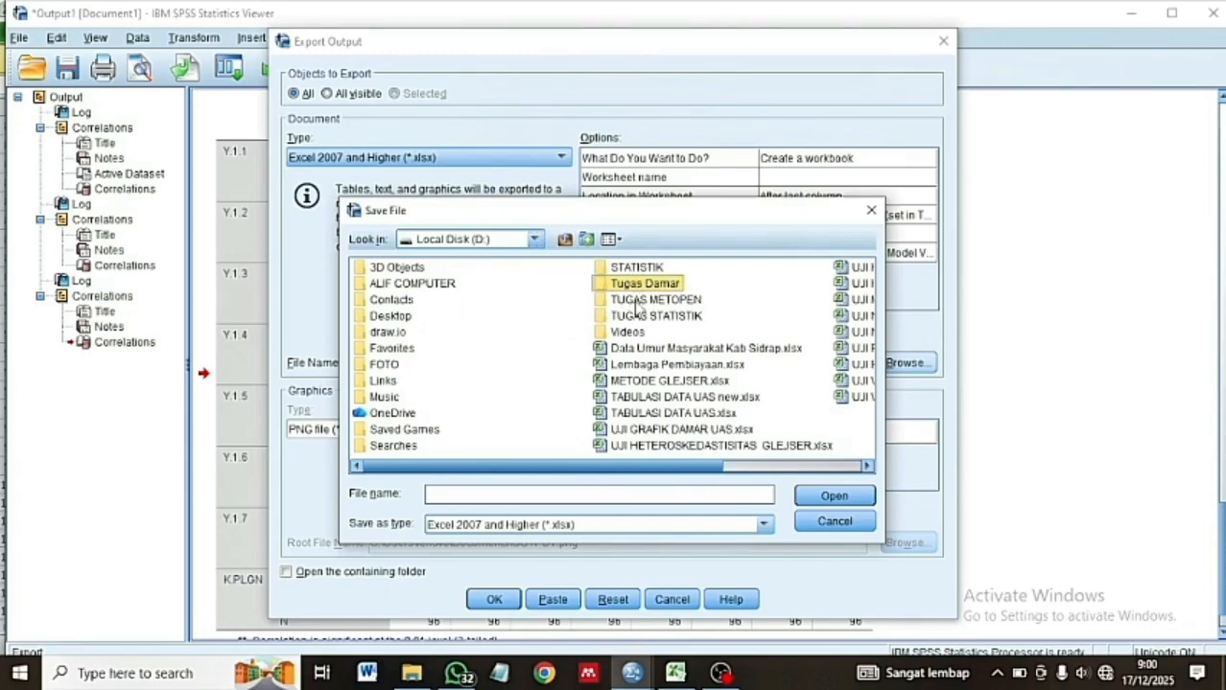
pyautogui.click(516, 498)
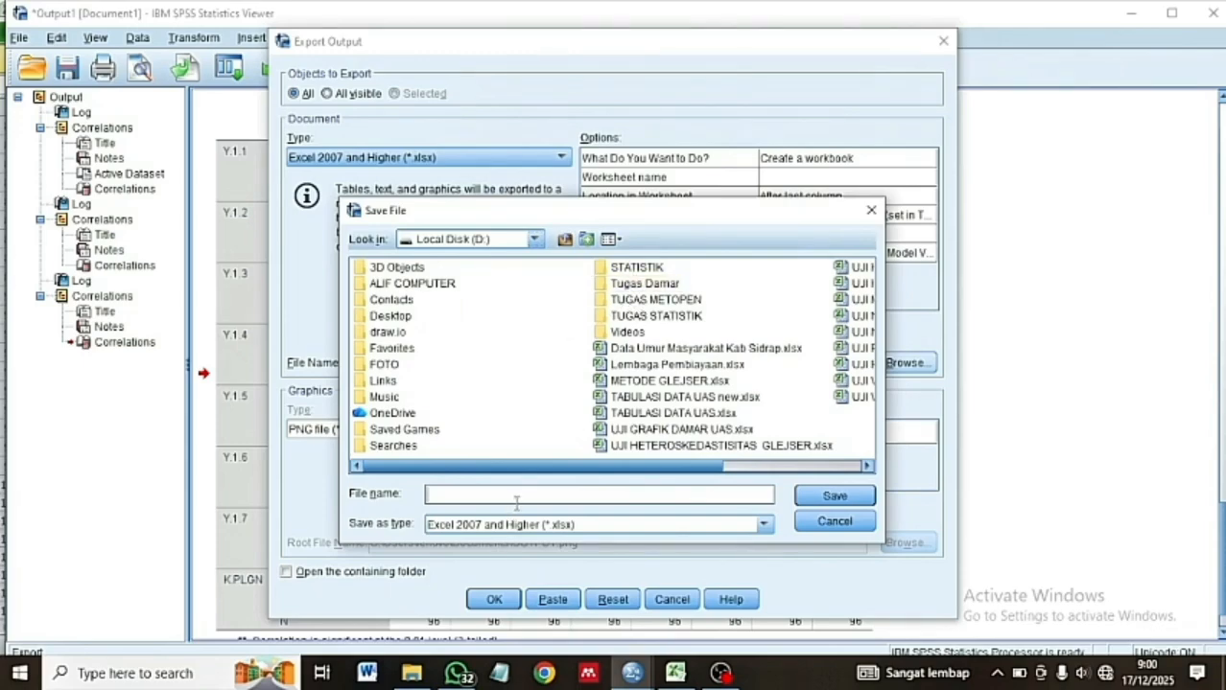
pyautogui.doubleClick(669, 283)
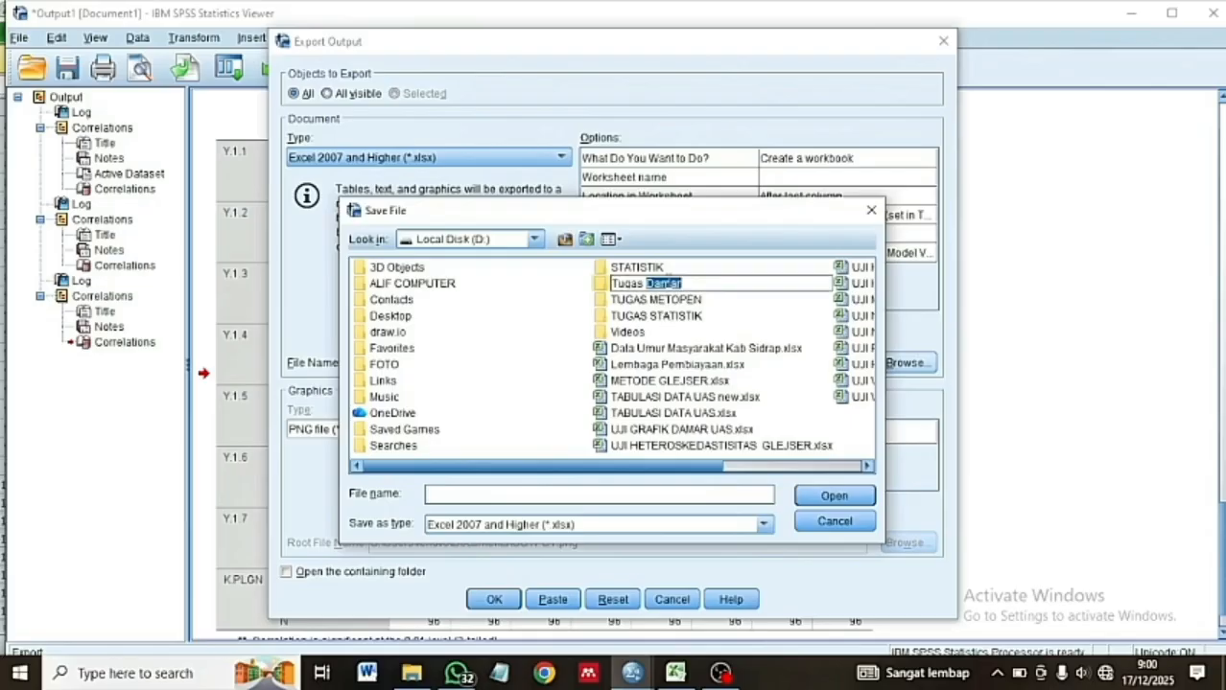
pyautogui.click(767, 278)
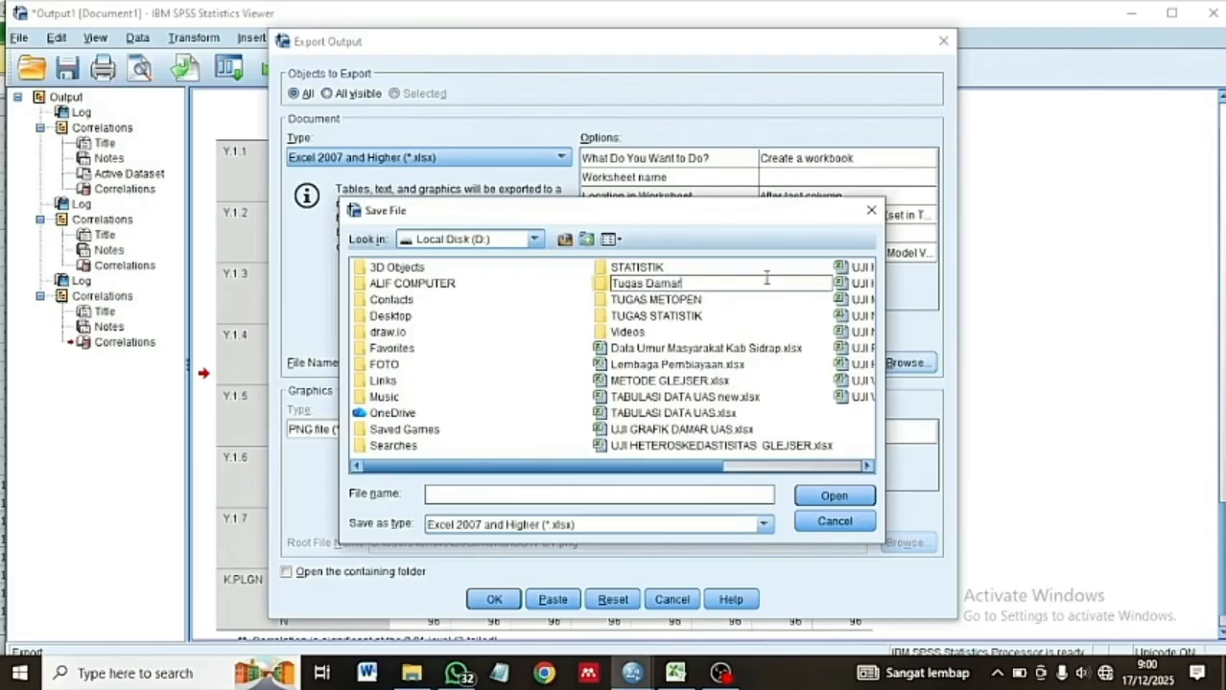
# Name the export file UJI VALIDITASSS, save that location, and export all the output to it.
pyautogui.click(663, 494)
pyautogui.write('UJI B')
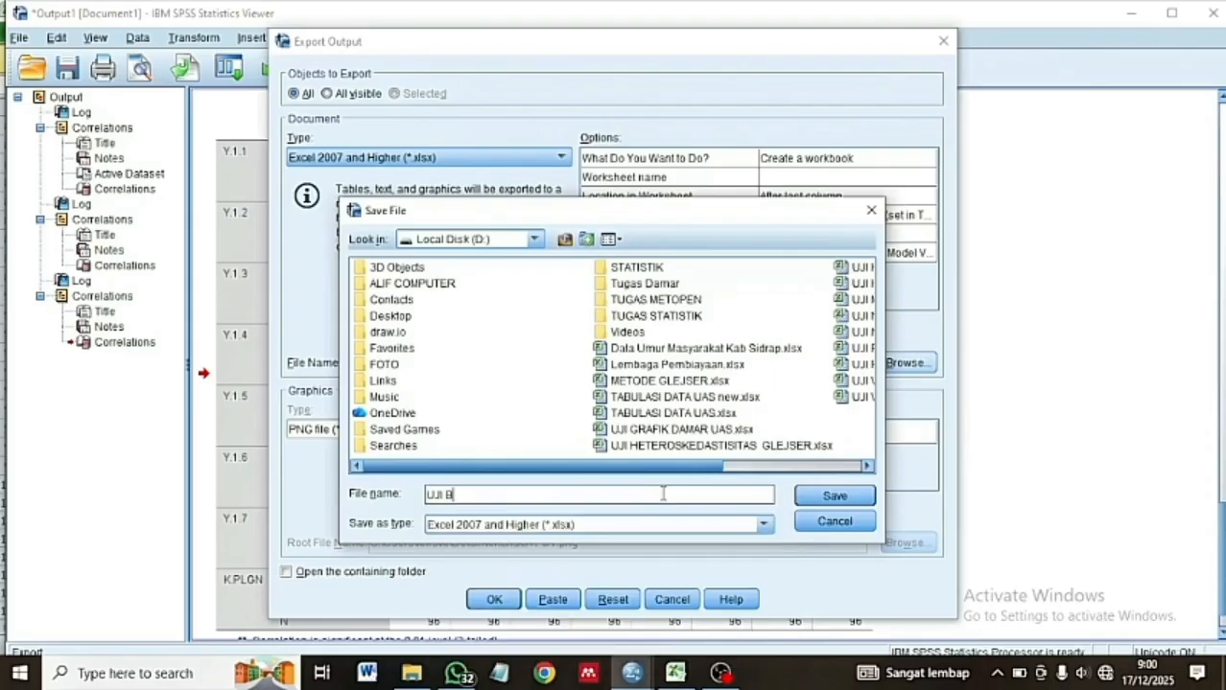
pyautogui.press('BackSpace')
pyautogui.write('VALID')
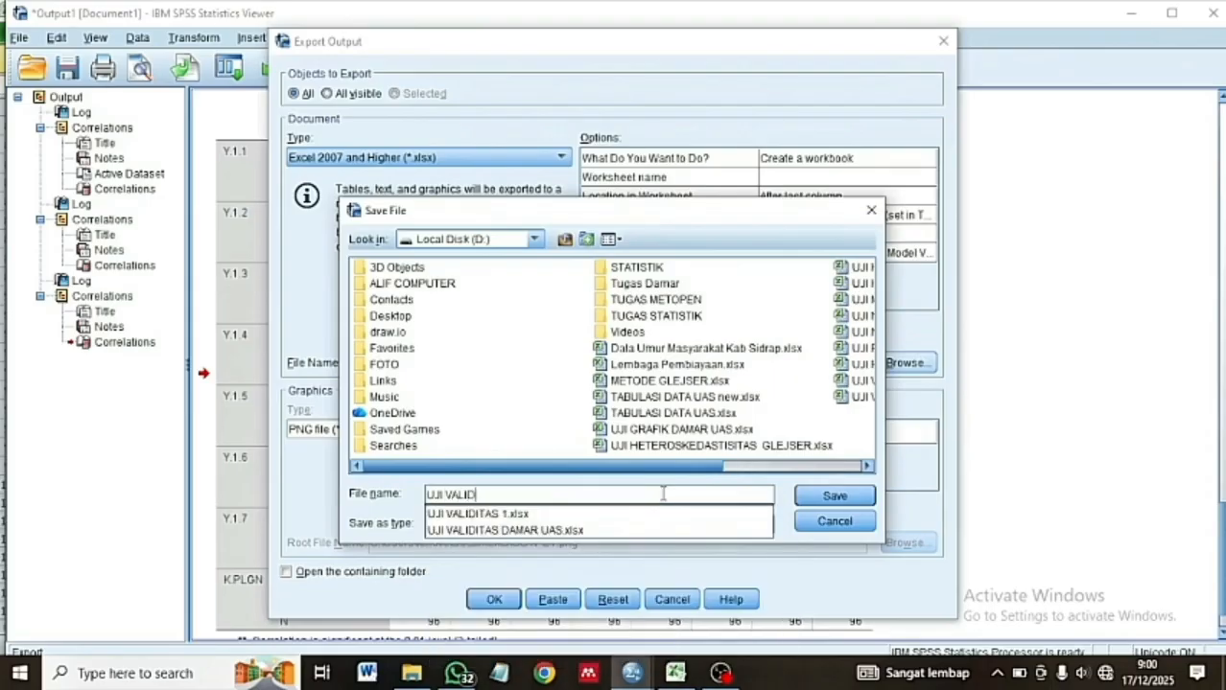
pyautogui.write('ITASSS')
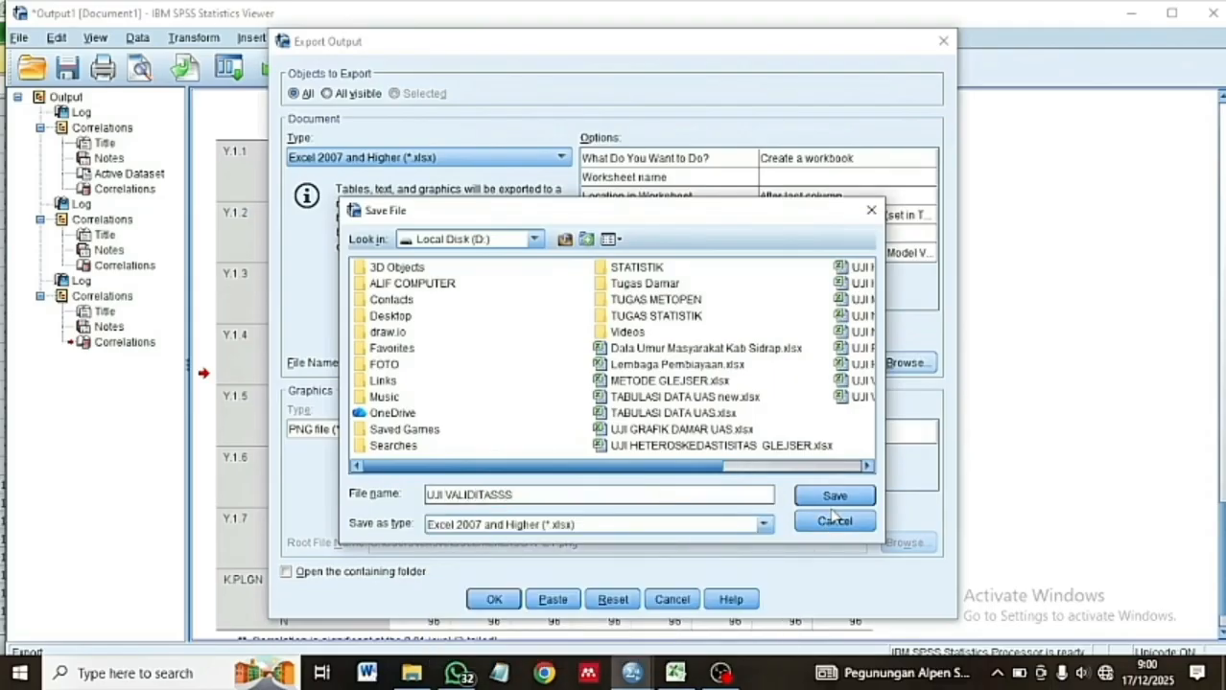
pyautogui.click(830, 496)
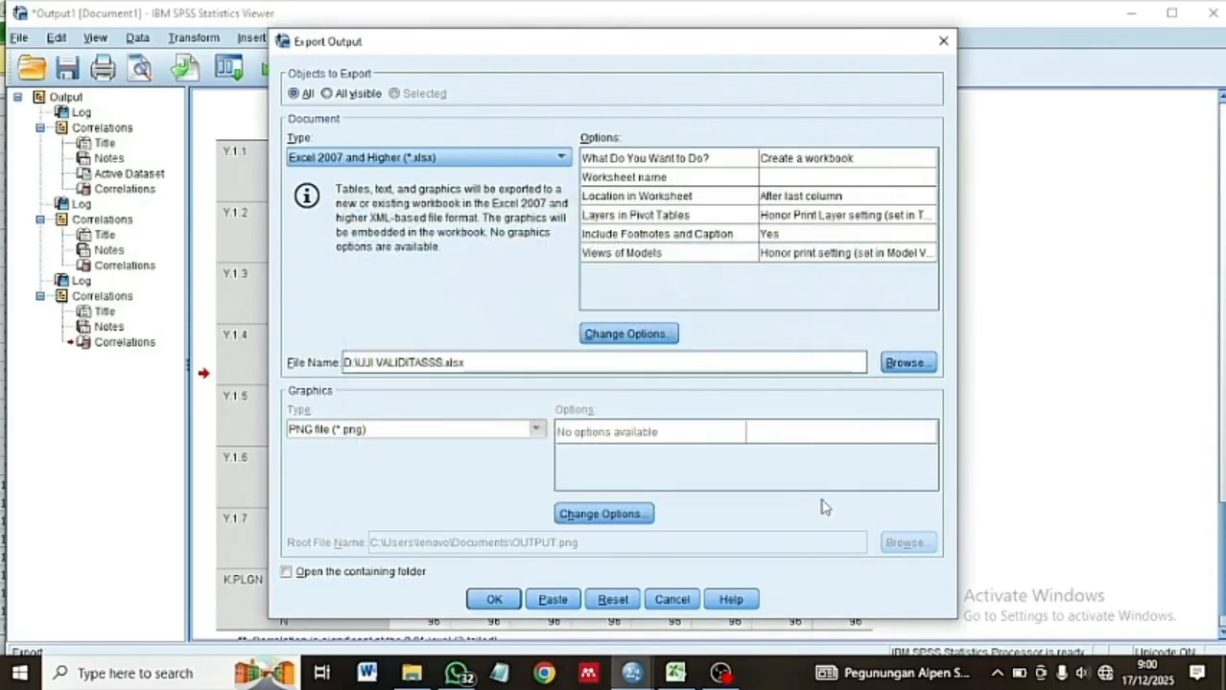
pyautogui.click(495, 601)
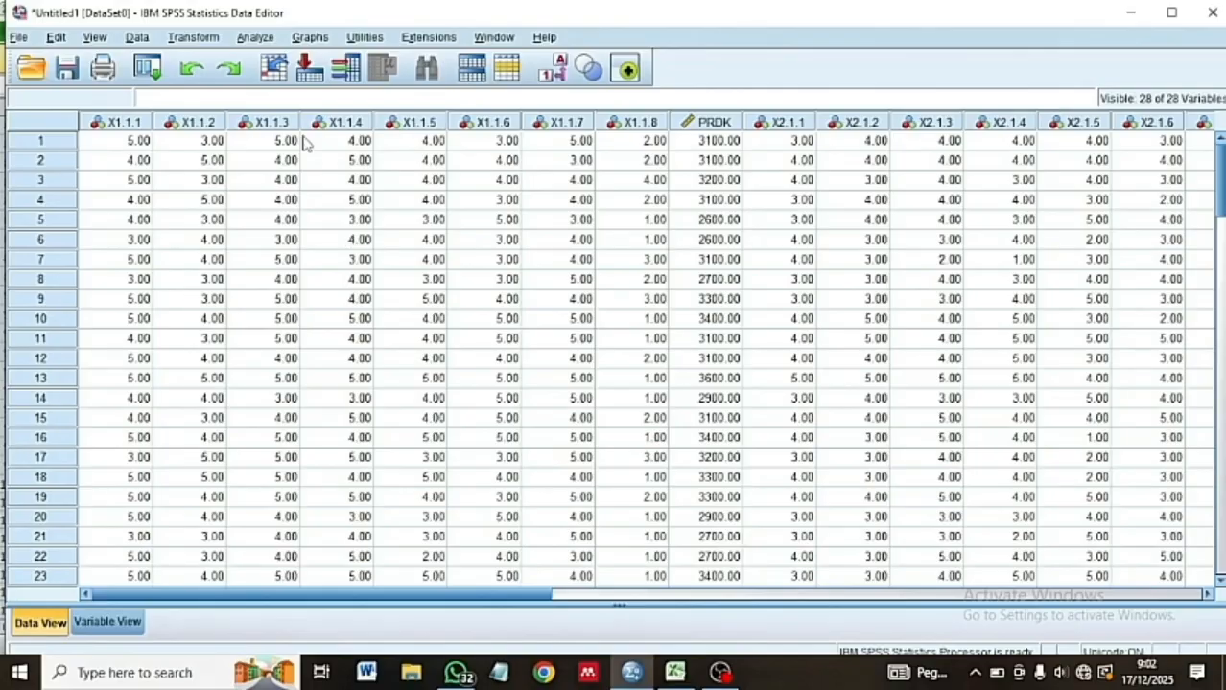
# Run a reliability analysis with the Alpha model on X1.1.1 through X1.1.8 and select the Reliability Statistics table.
pyautogui.click(265, 36)
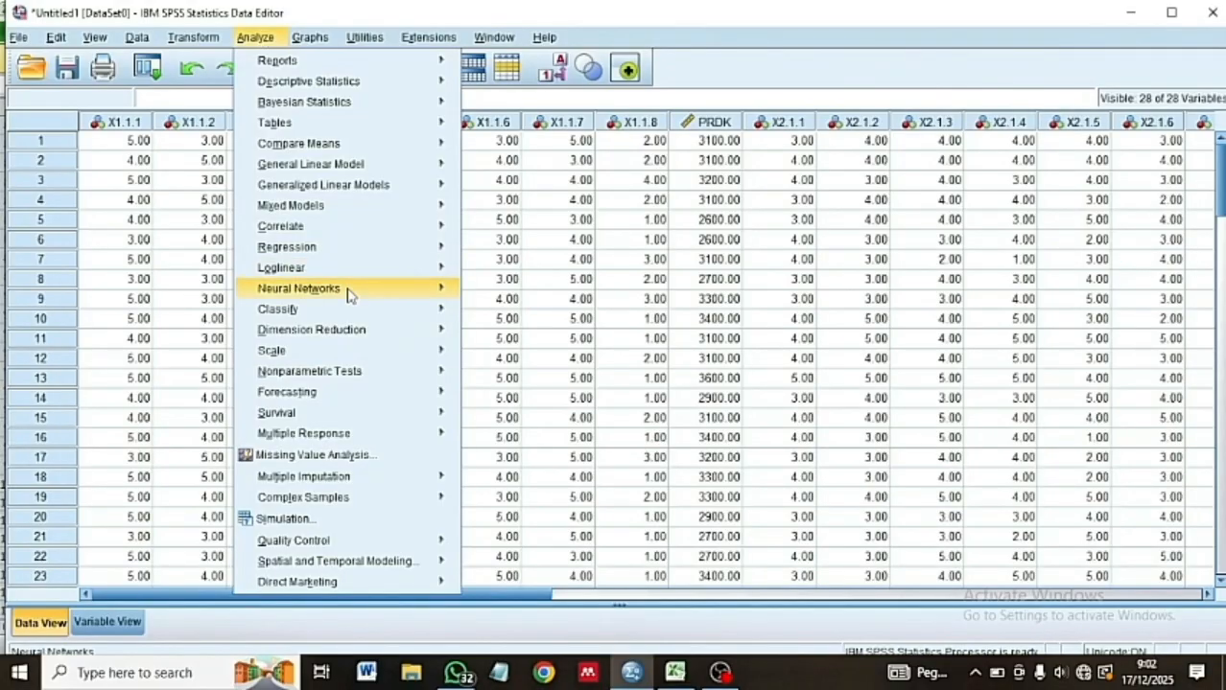
pyautogui.moveTo(350, 296)
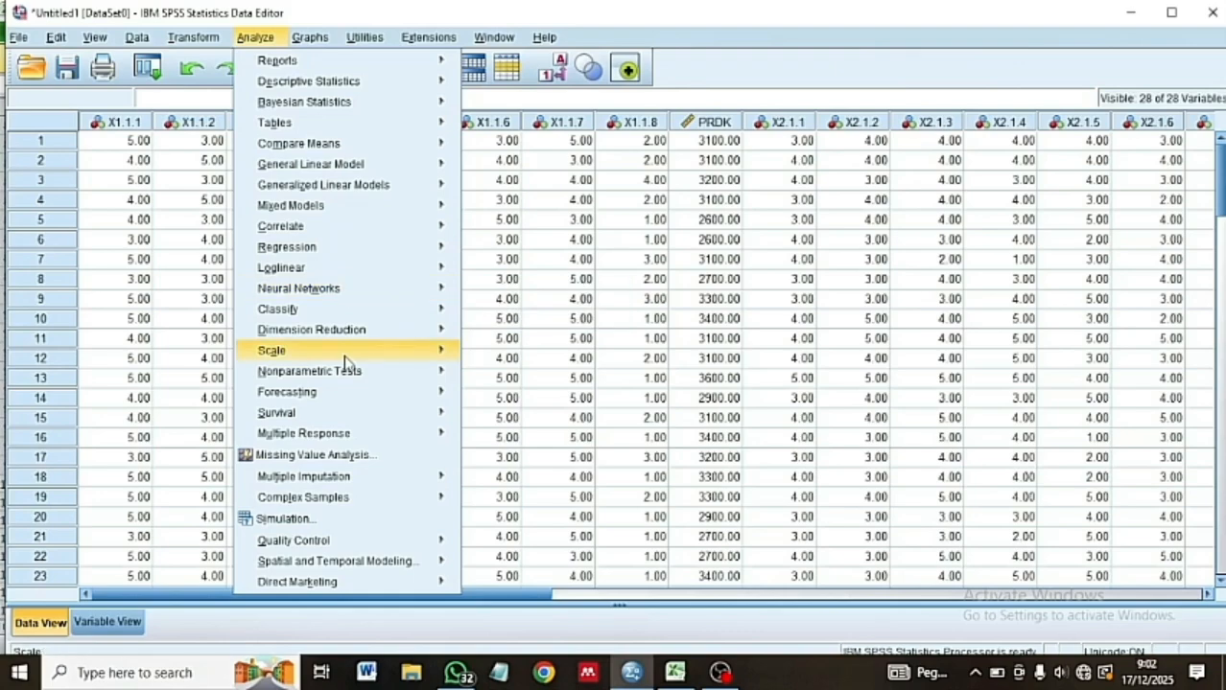
pyautogui.moveTo(375, 355)
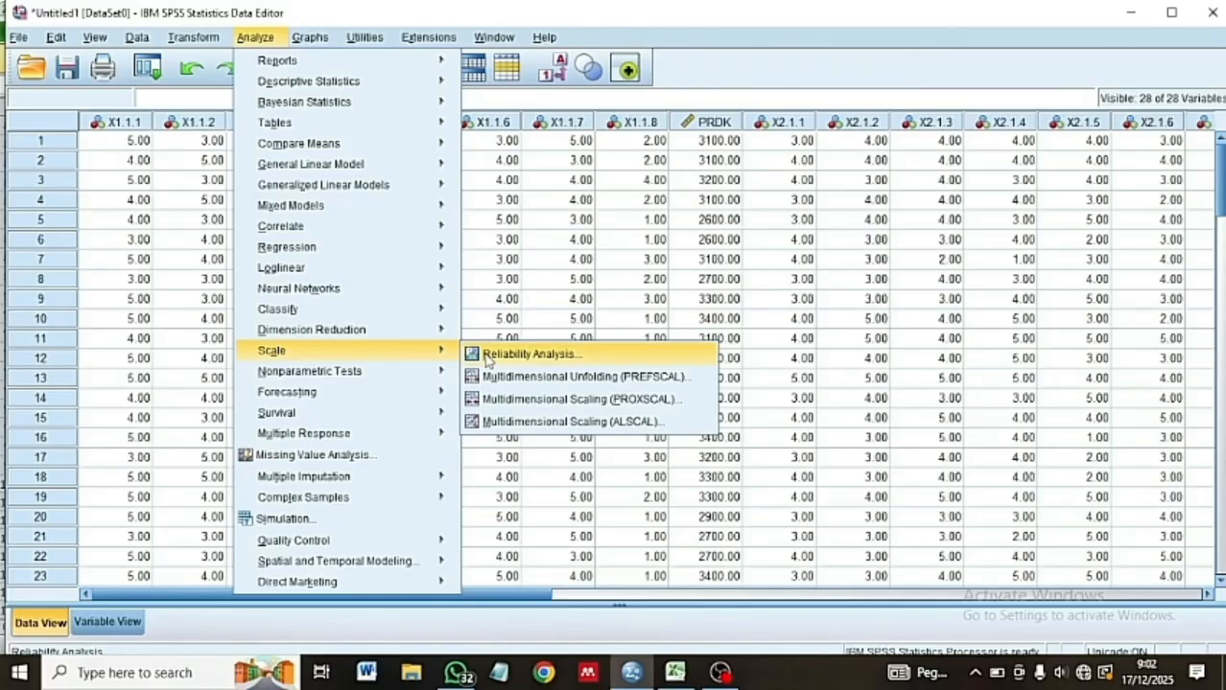
pyautogui.click(518, 353)
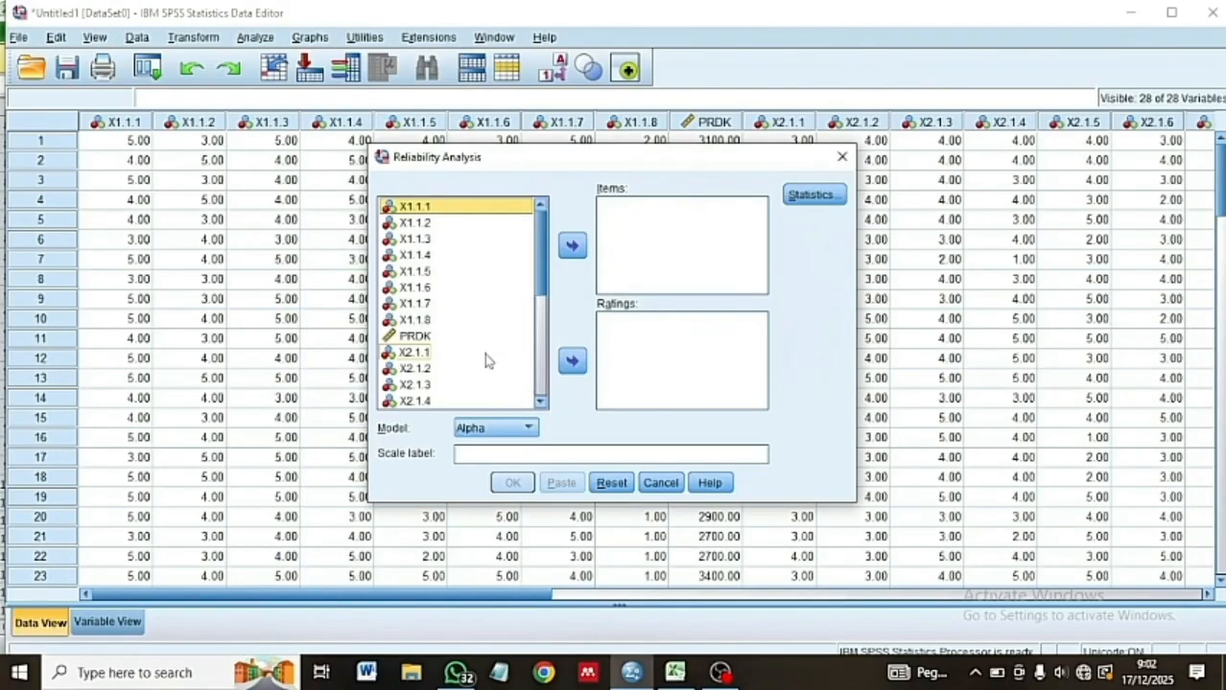
pyautogui.hotkey('shift', 'Down')
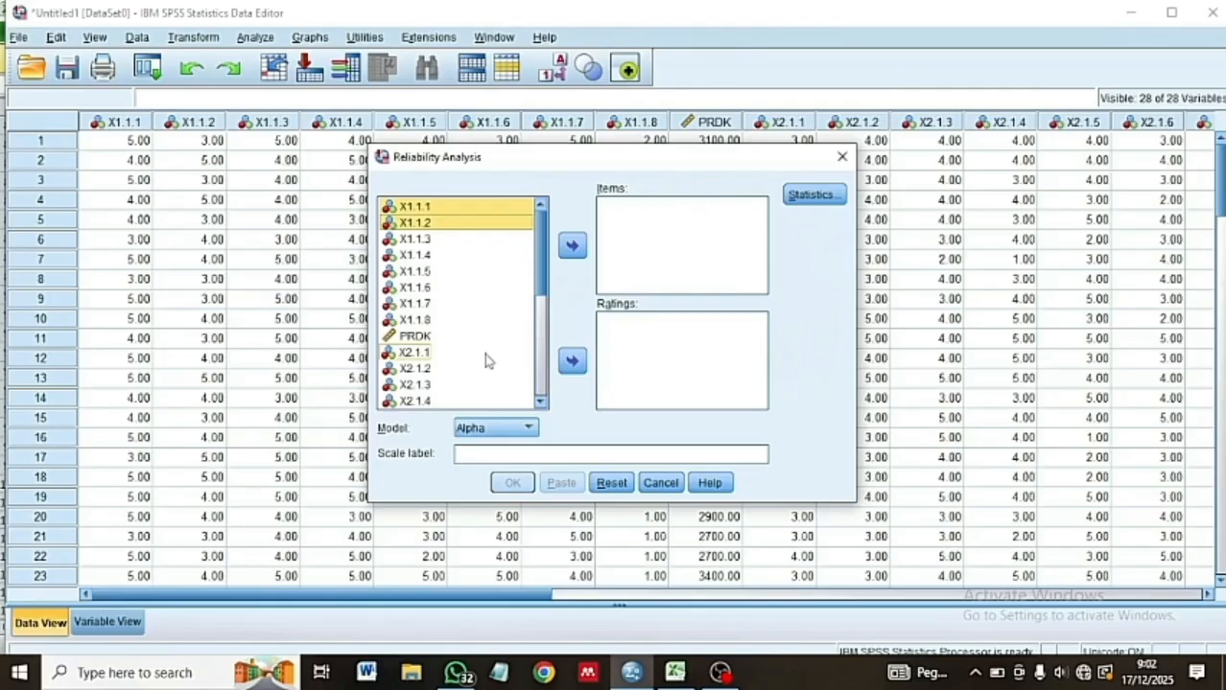
pyautogui.hotkey('shift', 'Down')
pyautogui.hotkey('shift', 'Down')
pyautogui.hotkey('shift', 'Down')
pyautogui.hotkey('shift', 'Down')
pyautogui.hotkey('shift', 'Down')
pyautogui.hotkey('shift', 'Down')
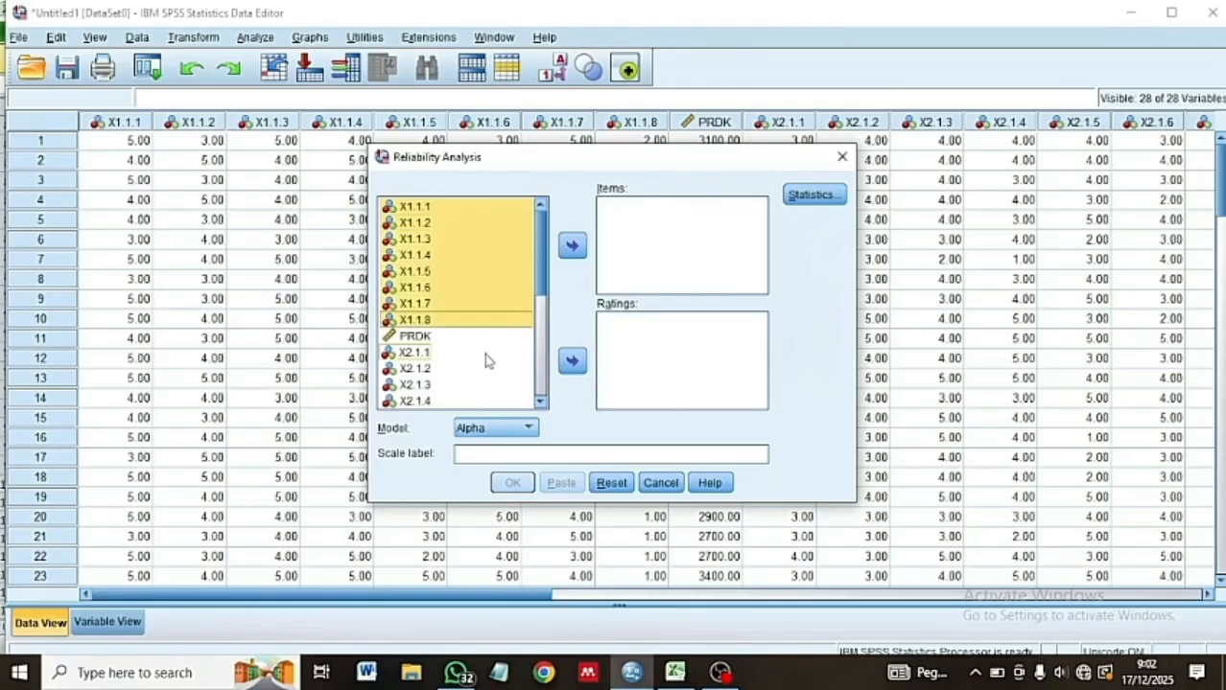
pyautogui.click(578, 241)
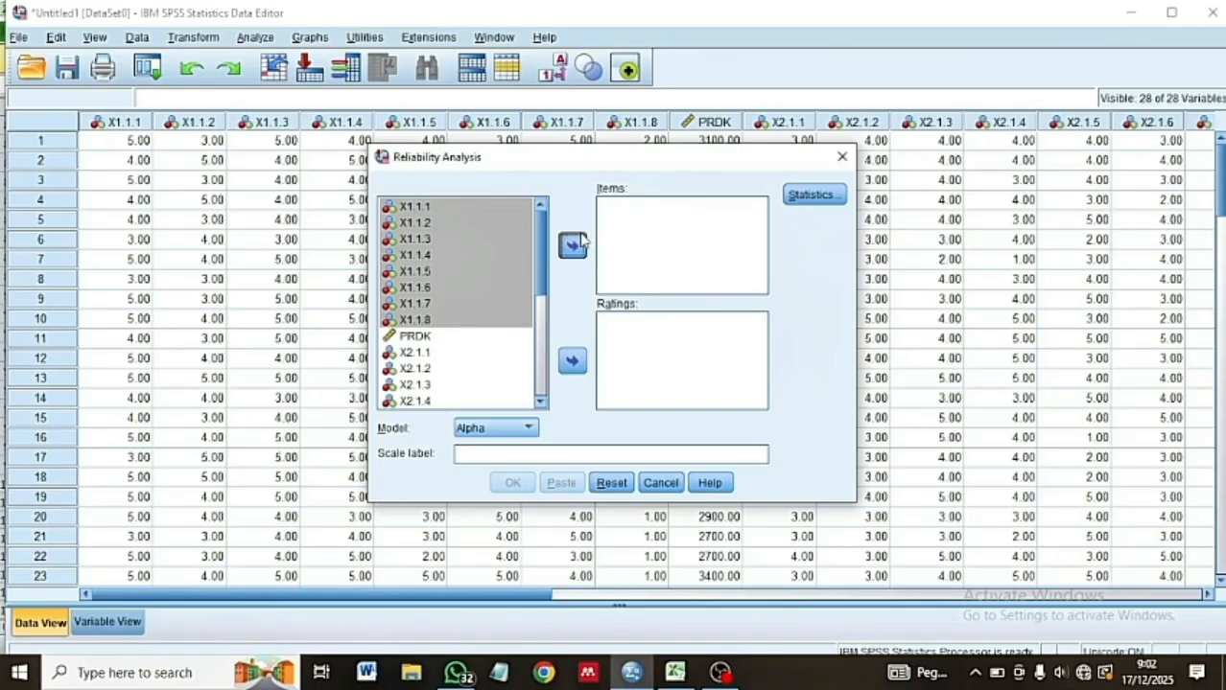
pyautogui.click(578, 244)
pyautogui.click(512, 482)
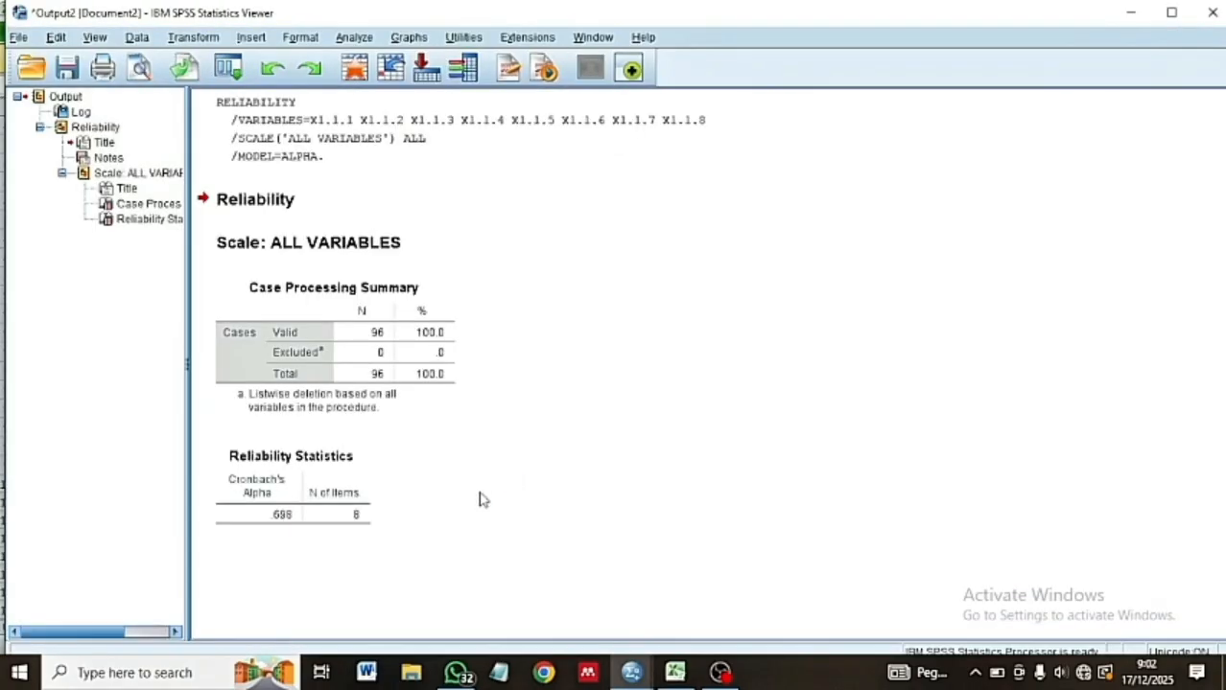
pyautogui.click(345, 484)
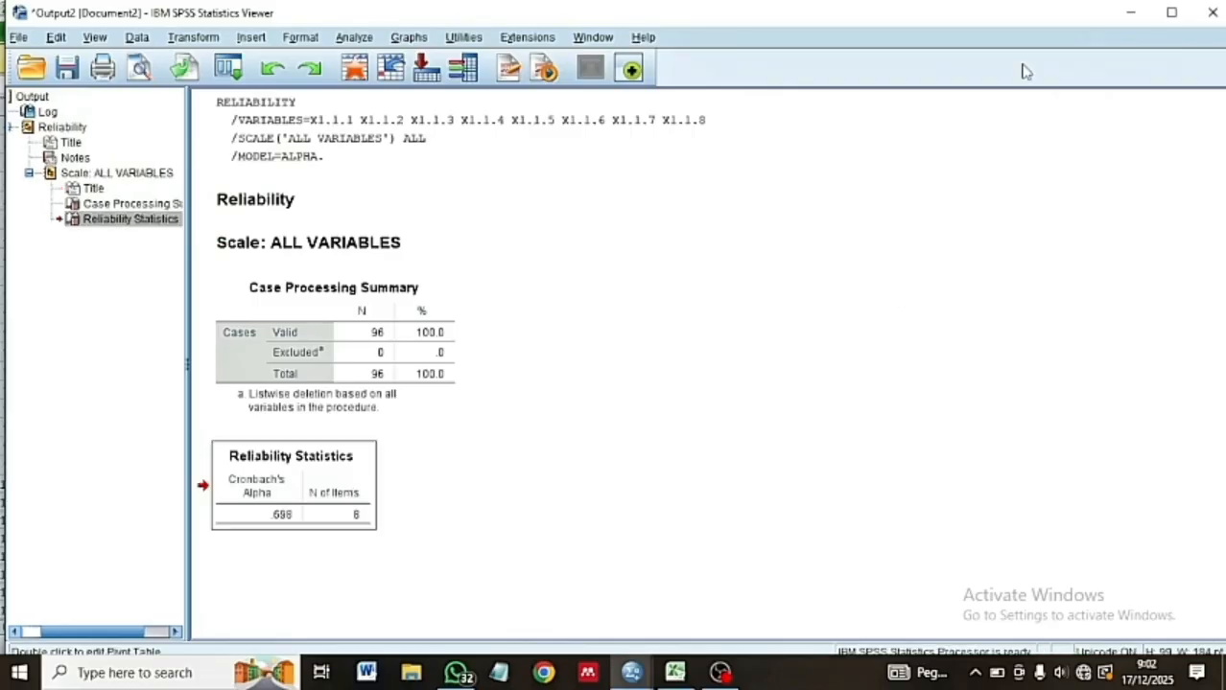
# Return to the data editor, reopen the reliability analysis and reset its setup to empty the items list.
pyautogui.click(1130, 12)
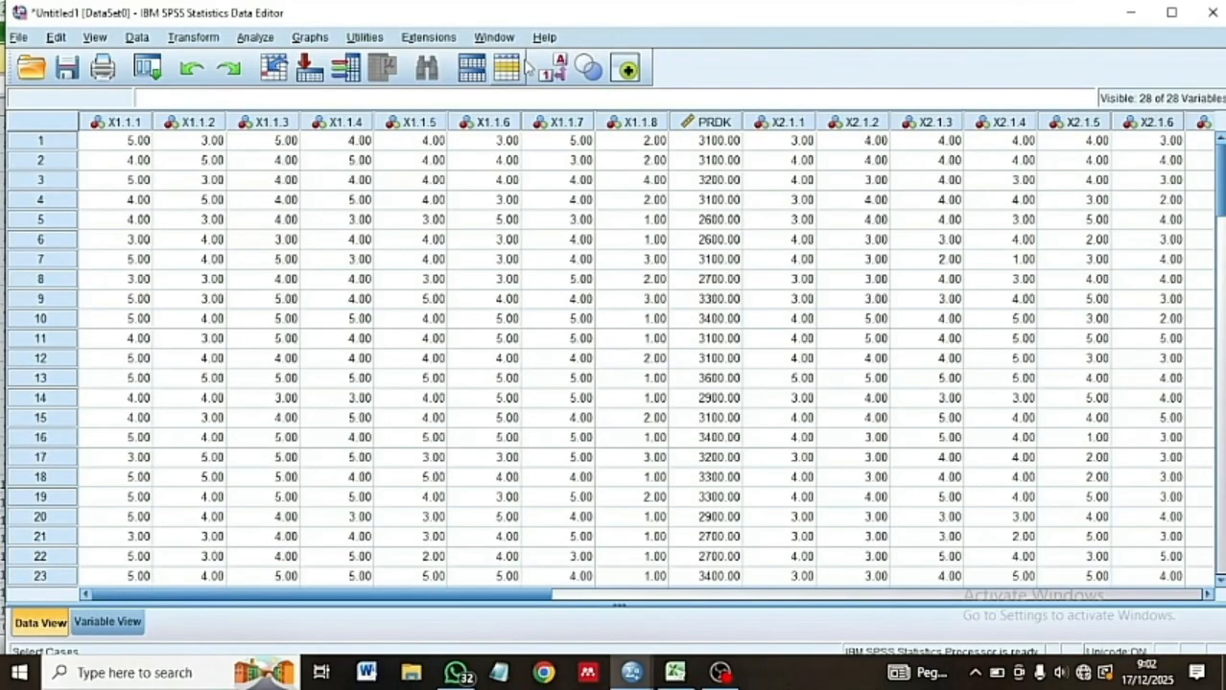
pyautogui.click(255, 36)
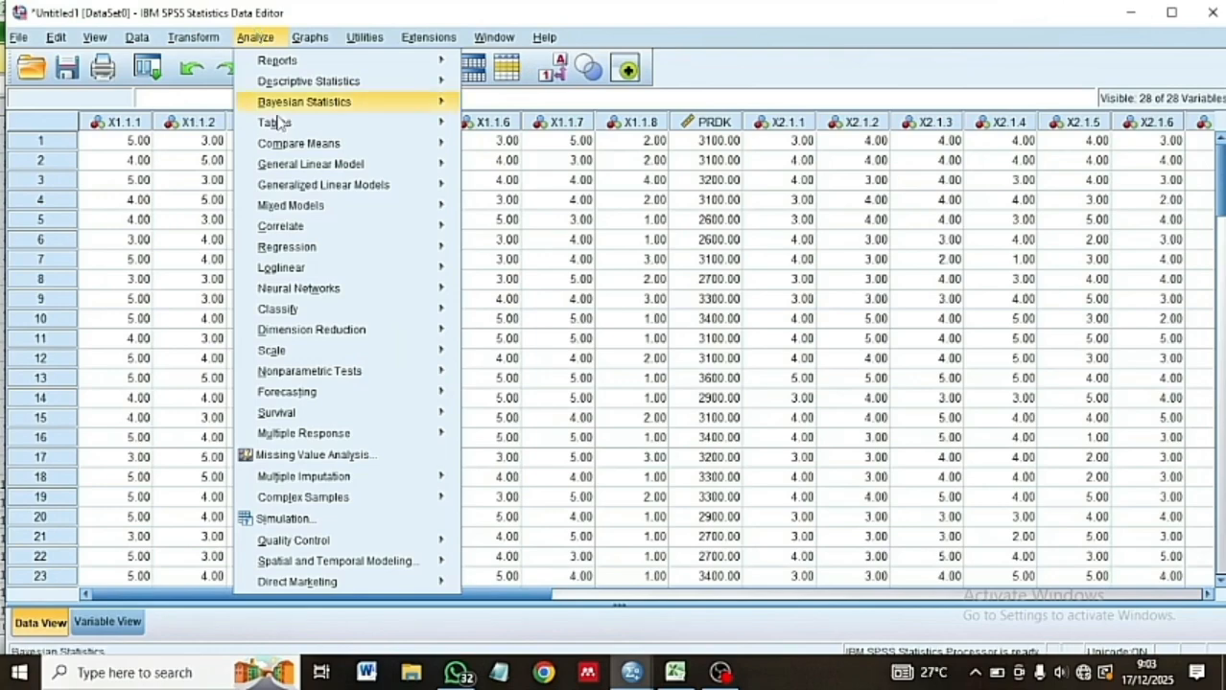
pyautogui.moveTo(307, 351)
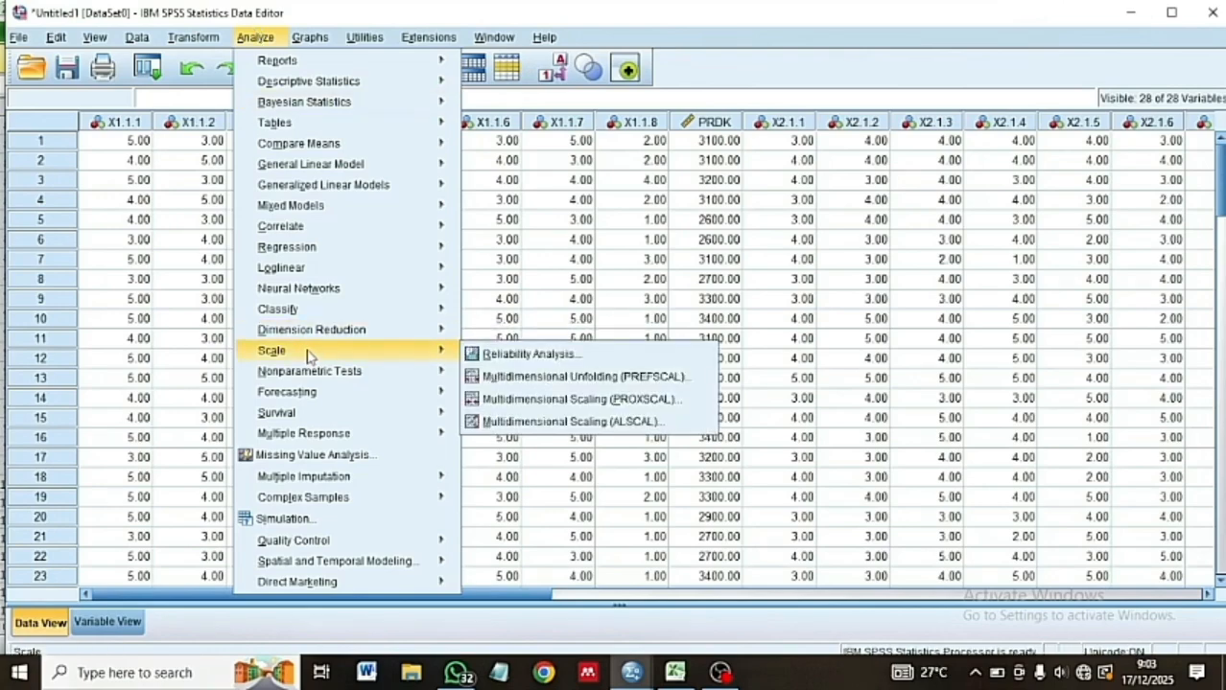
pyautogui.click(470, 359)
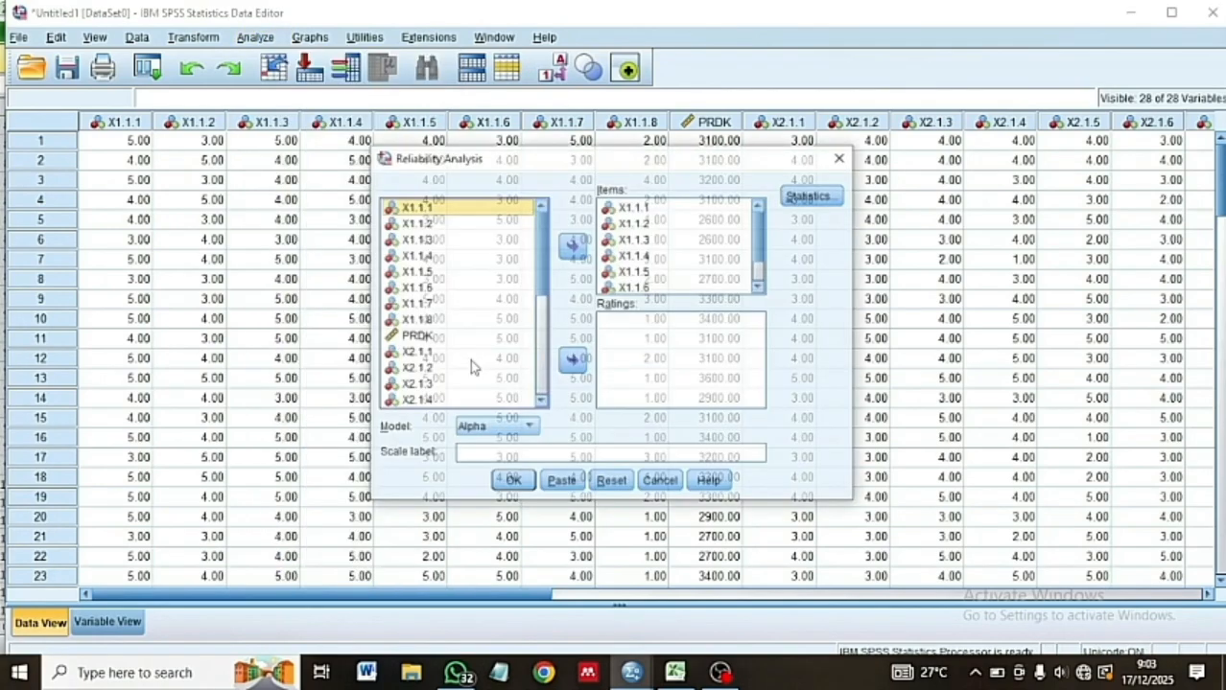
pyautogui.click(610, 483)
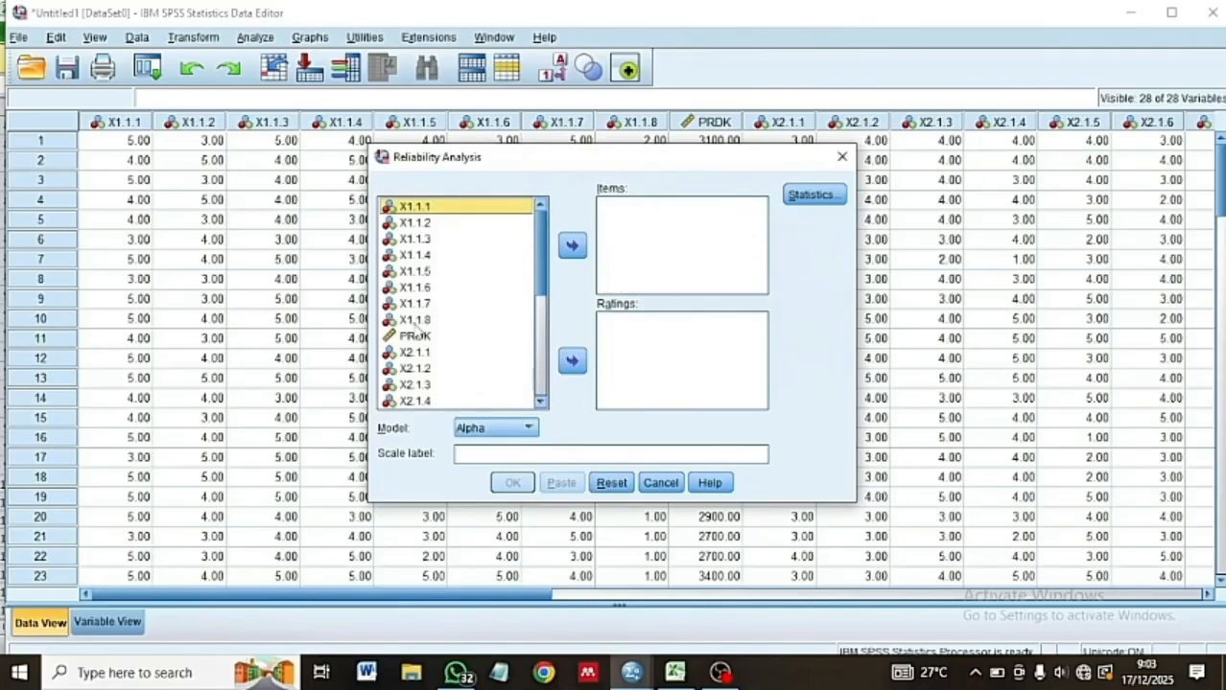
# Run the reliability analysis with the Alpha model on X2.1.1 through X2.1.10, leaving out HRGA.
pyautogui.click(414, 355)
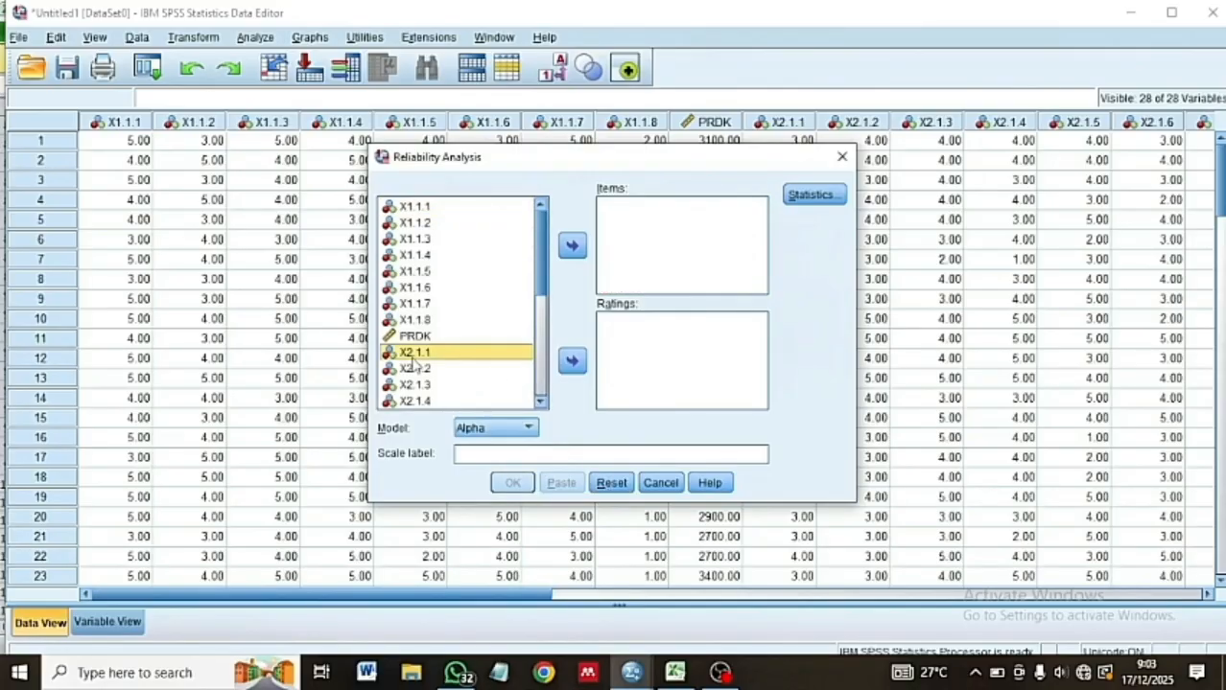
pyautogui.hotkey('shift', 'Down')
pyautogui.hotkey('shift', 'Down')
pyautogui.hotkey('shift', 'Down')
pyautogui.hotkey('shift', 'Down')
pyautogui.hotkey('shift', 'Down')
pyautogui.hotkey('shift', 'Down')
pyautogui.hotkey('shift', 'Down')
pyautogui.hotkey('shift', 'Down')
pyautogui.hotkey('shift', 'Down')
pyautogui.hotkey('shift', 'Down')
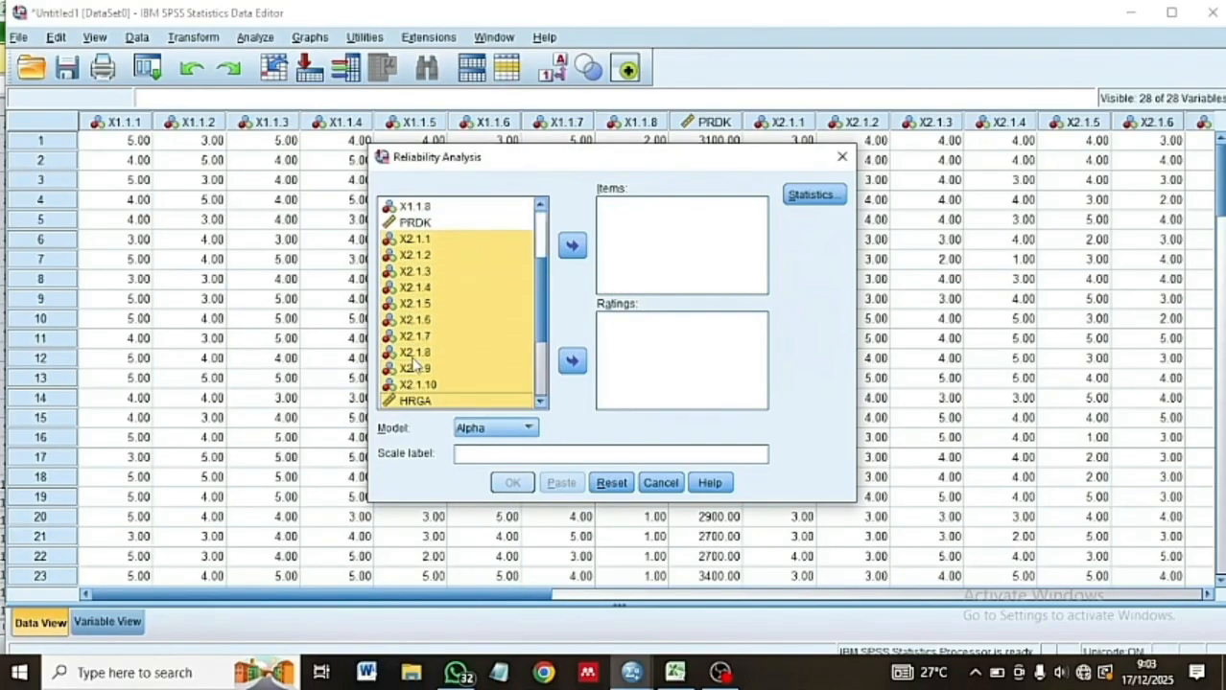
pyautogui.hotkey('shift', 'Up')
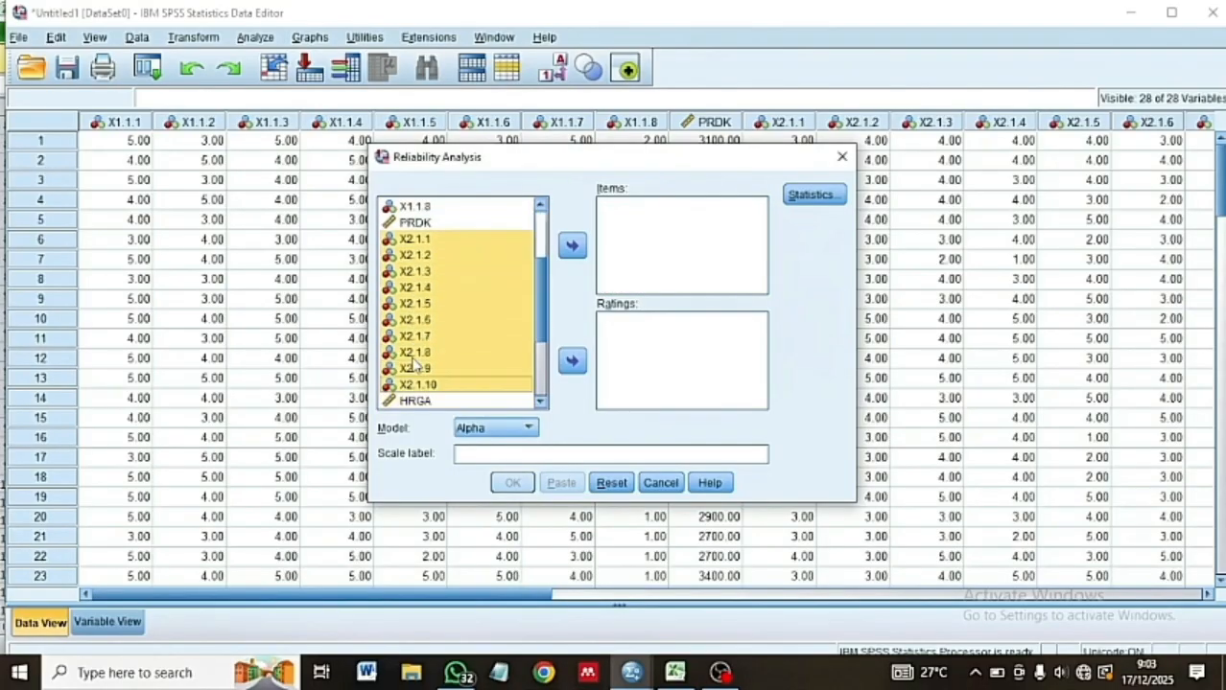
pyautogui.click(572, 247)
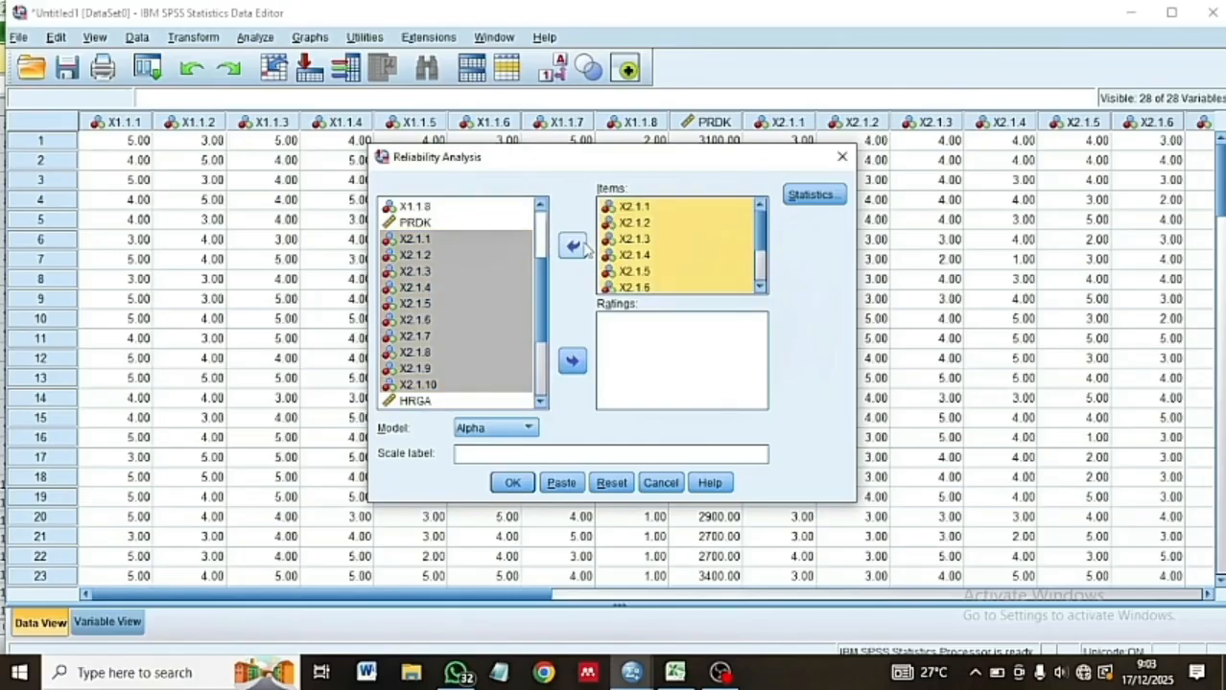
pyautogui.click(519, 485)
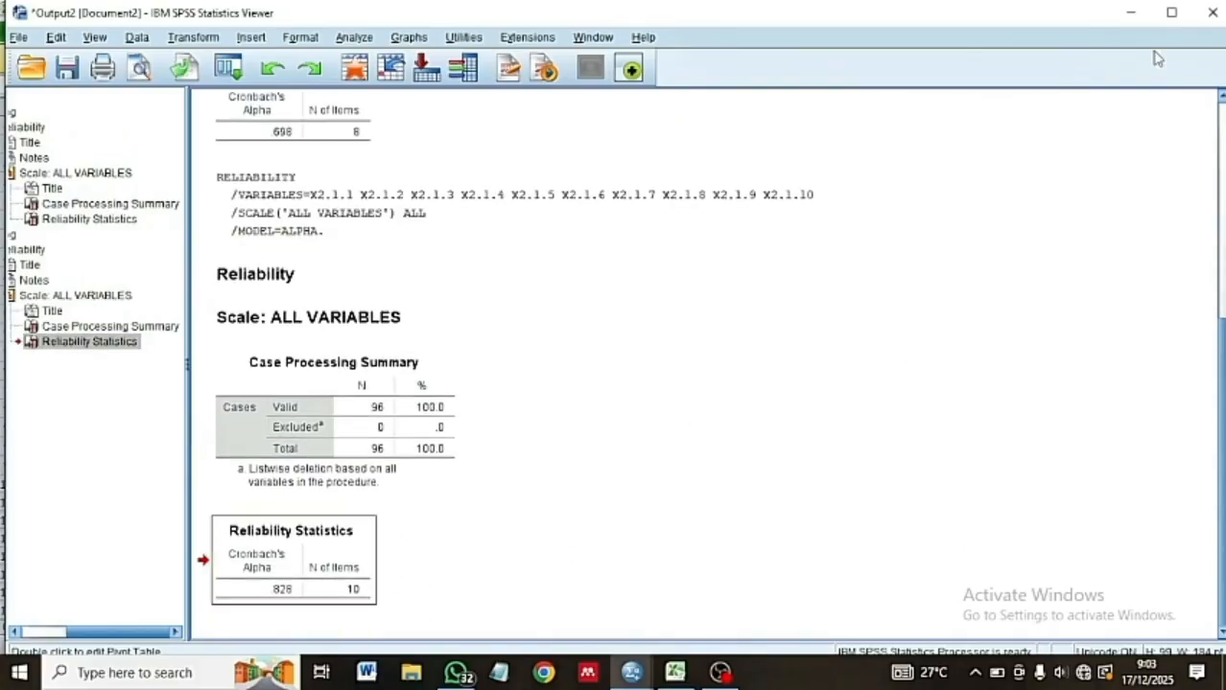
# Return to the data editor and run a reliability analysis with the Alpha model on only Y.1.1 through Y.1.7.
pyautogui.click(1132, 9)
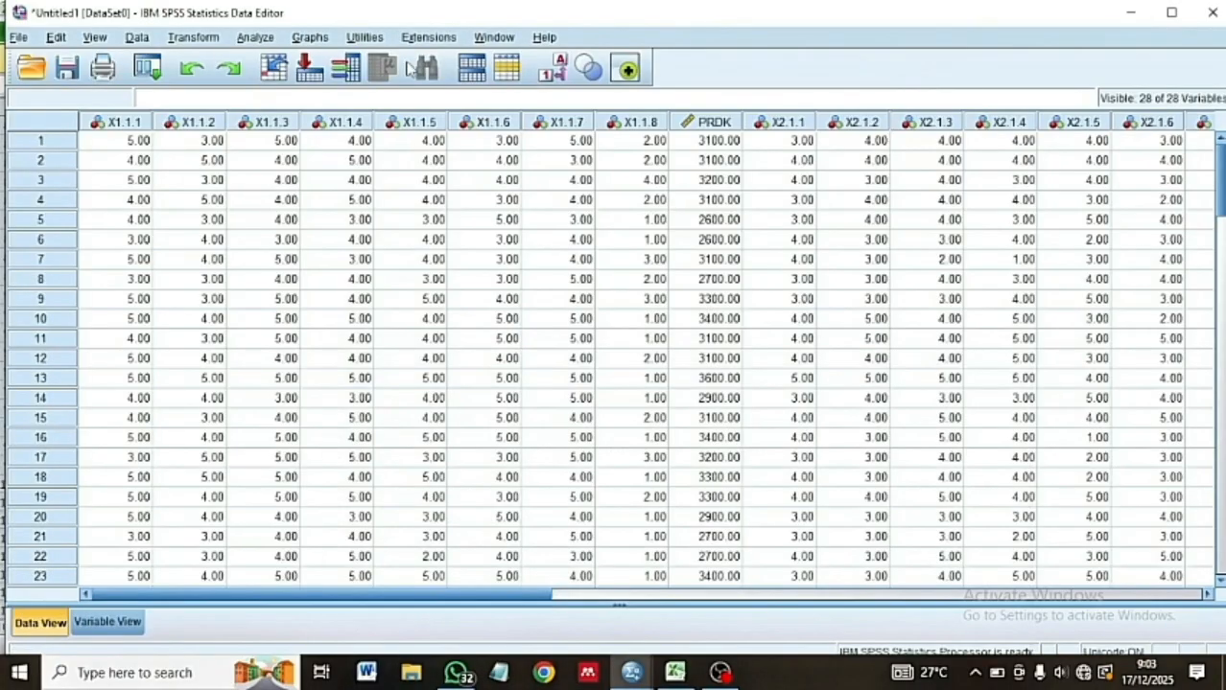
pyautogui.click(254, 36)
pyautogui.moveTo(288, 353)
pyautogui.click(528, 354)
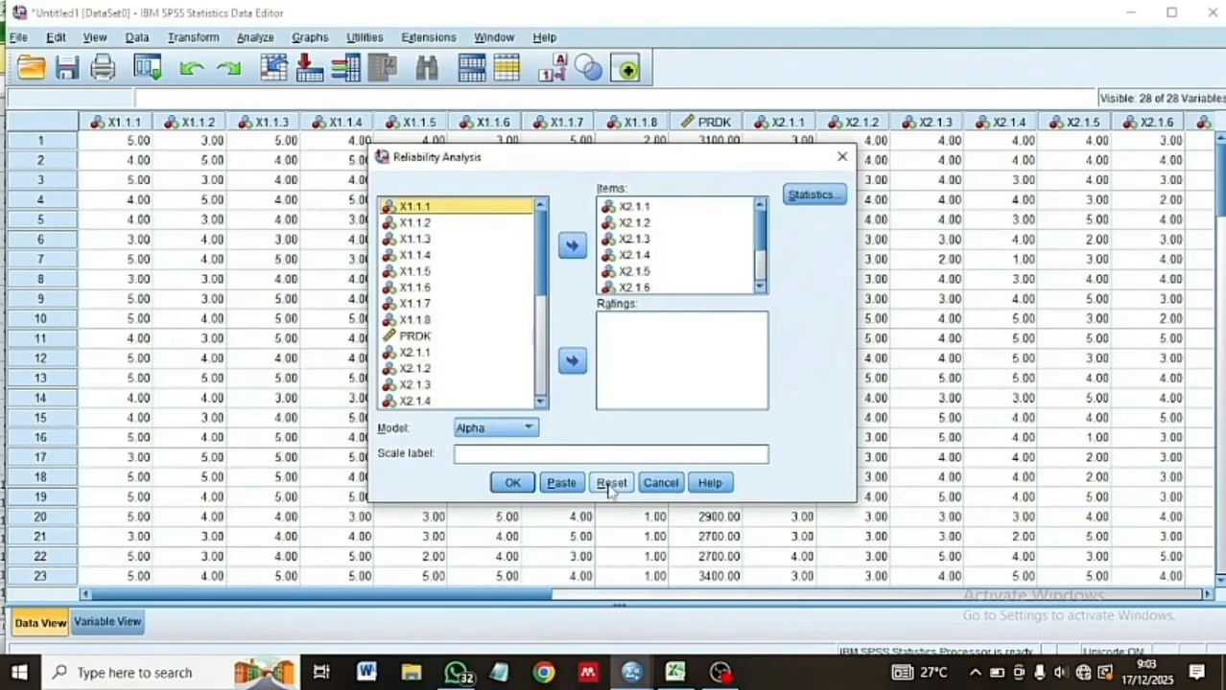
pyautogui.scroll(-5, 460, 307)
pyautogui.moveTo(393, 304); pyautogui.dragTo(413, 384)
pyautogui.click(572, 246)
pyautogui.click(512, 482)
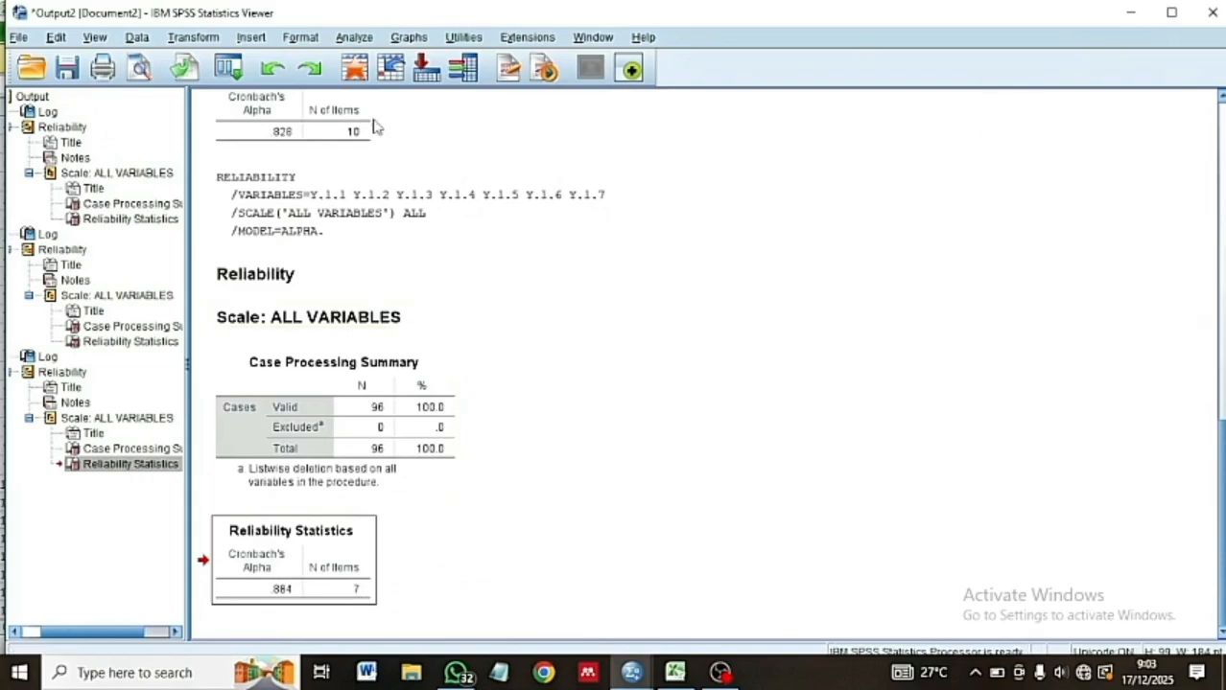
# Open the export settings for the reliability output.
pyautogui.click(21, 37)
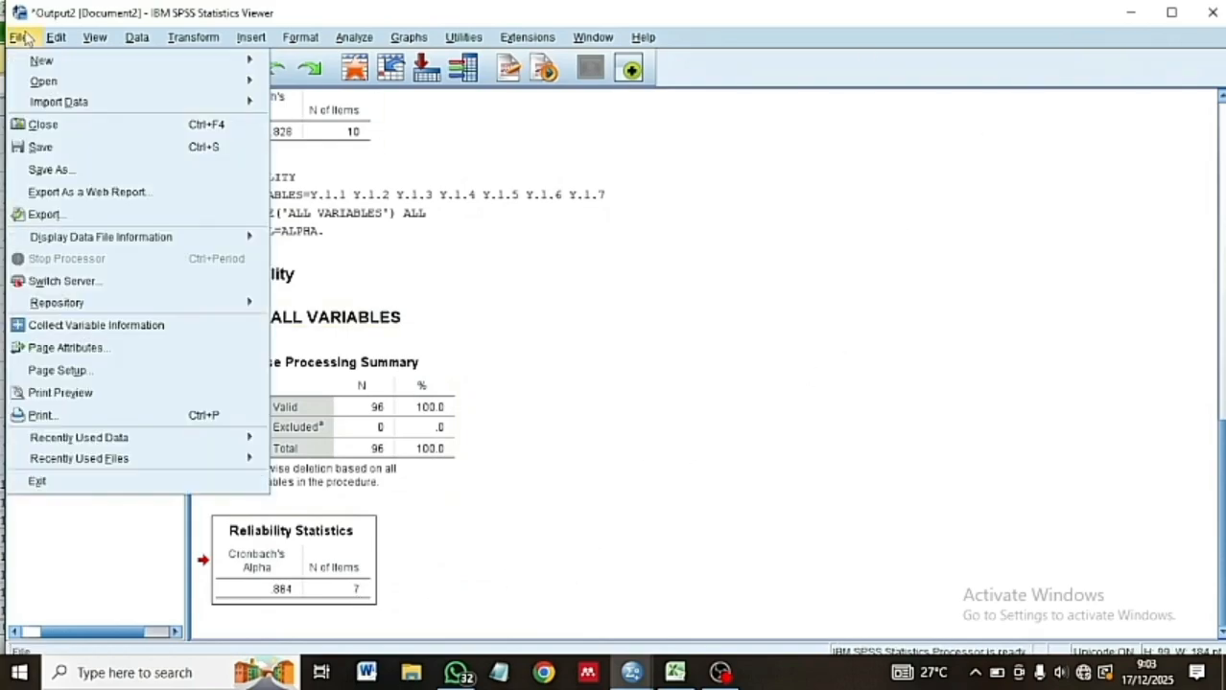
pyautogui.moveTo(88, 240)
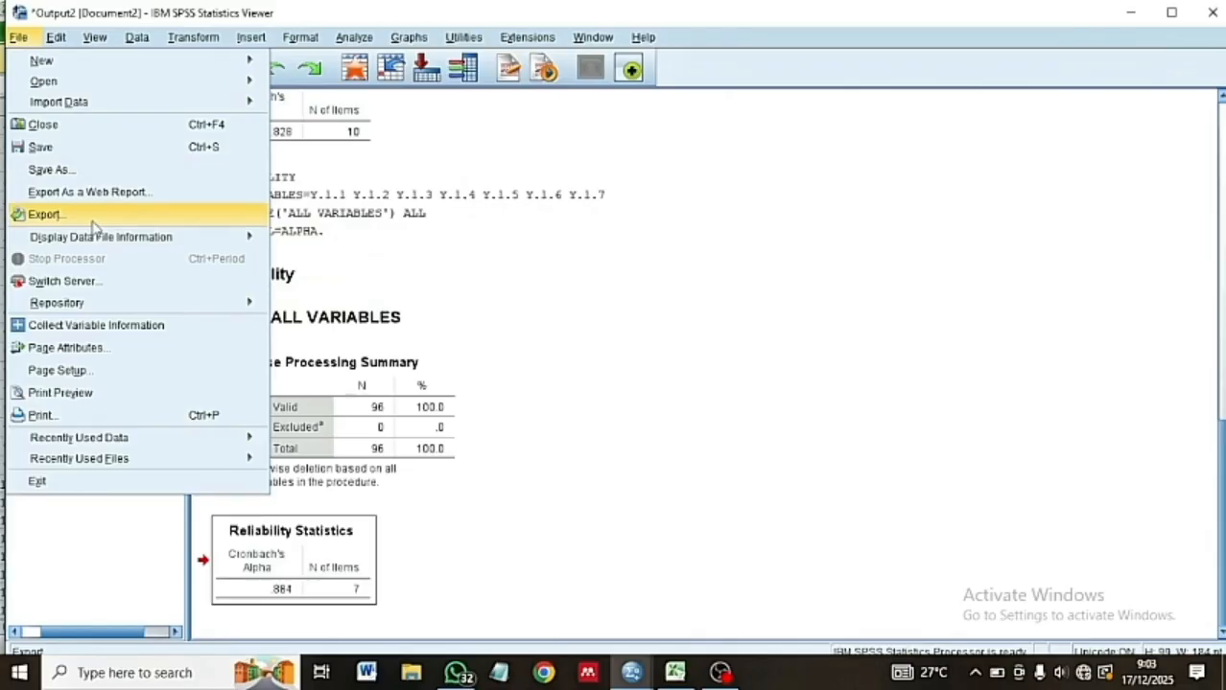
pyautogui.click(93, 221)
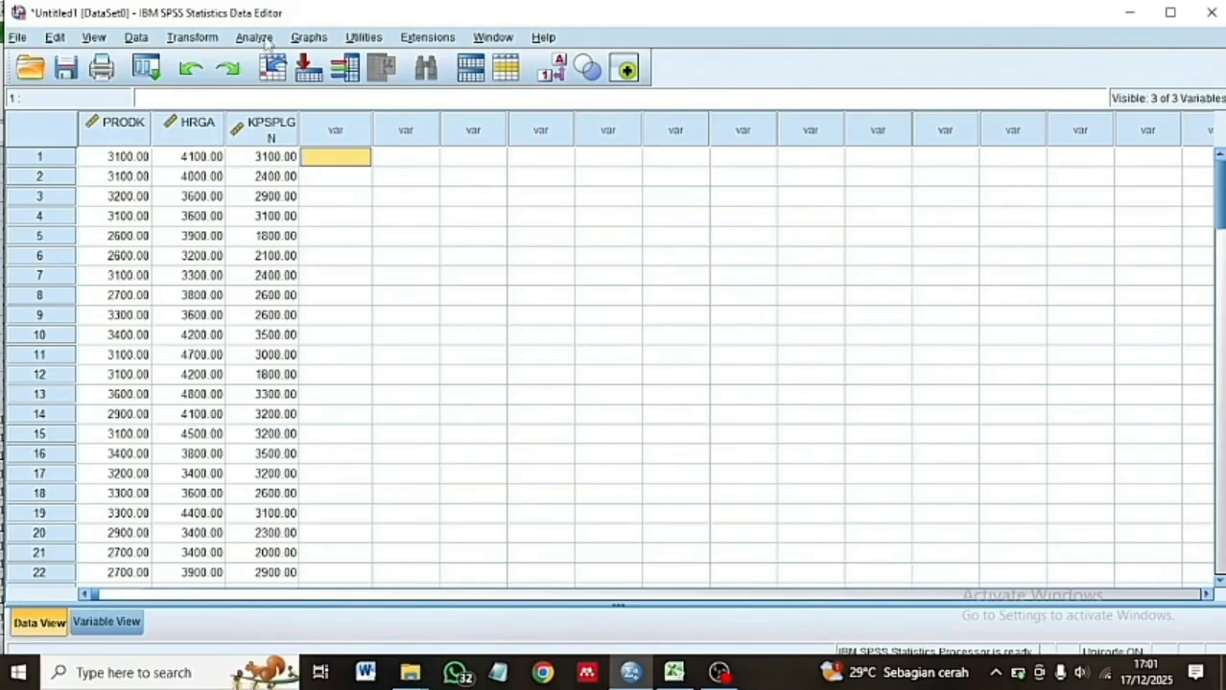
# Set up a linear regression with KPSPLGN as dependent, PRODK and HRGA as independents, and collinearity diagnostics included.
pyautogui.click(255, 37)
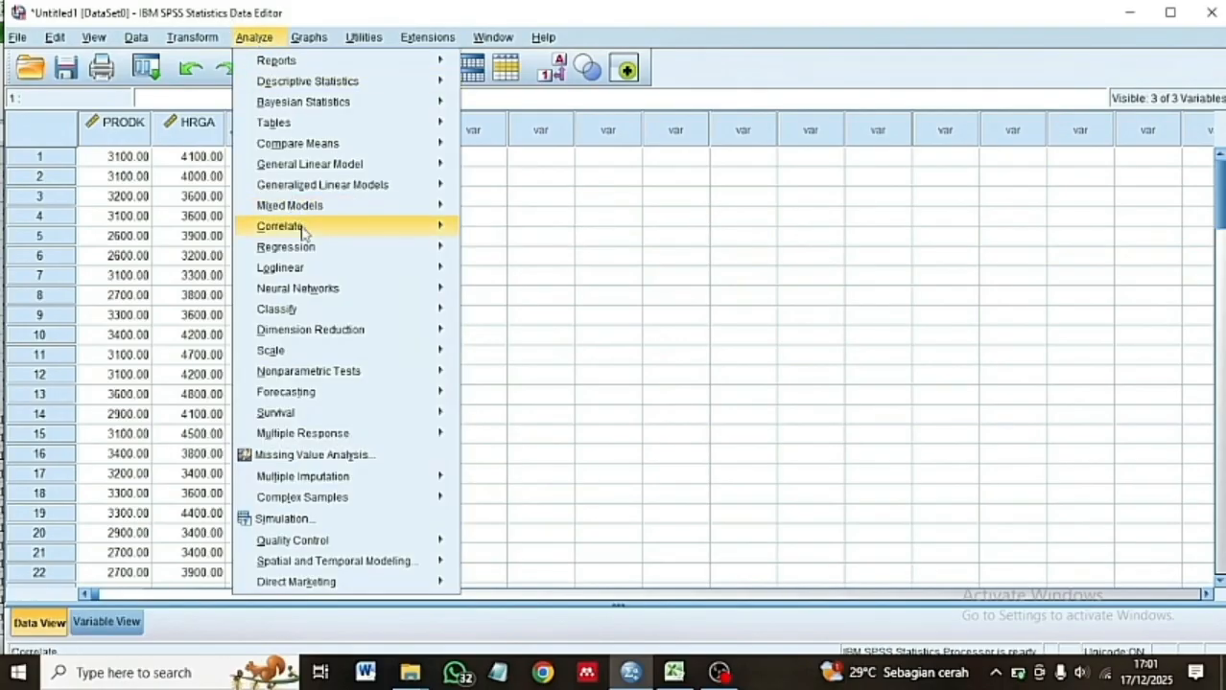
pyautogui.moveTo(308, 251)
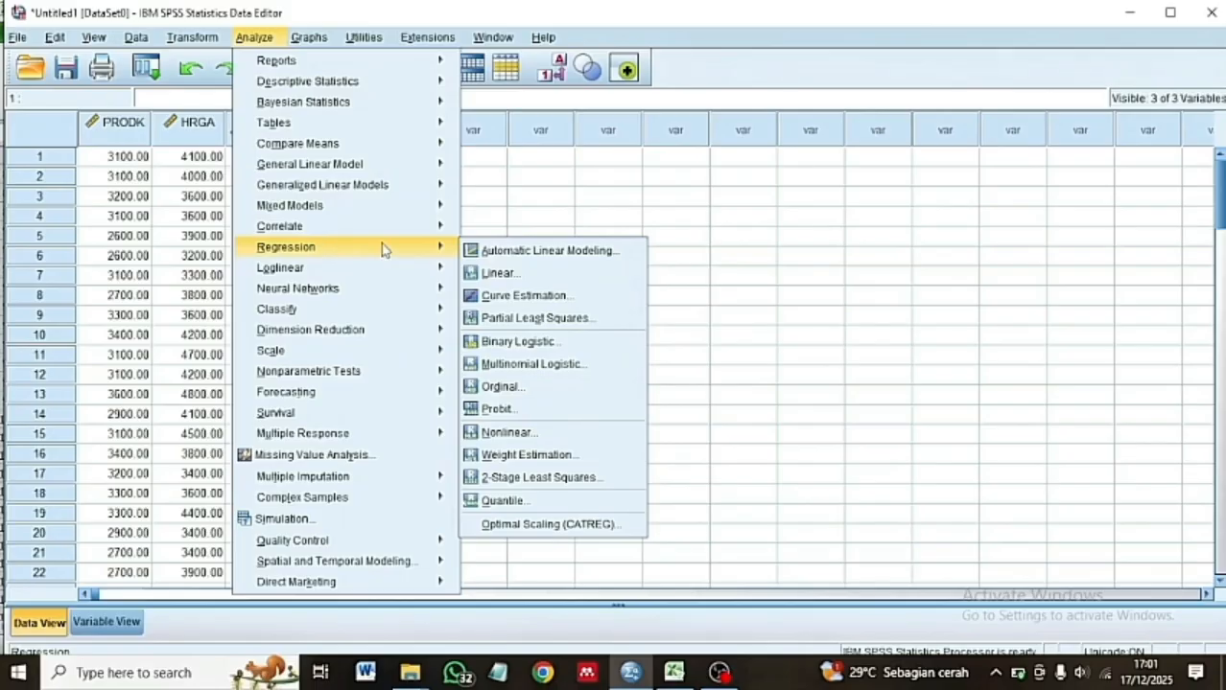
pyautogui.click(470, 275)
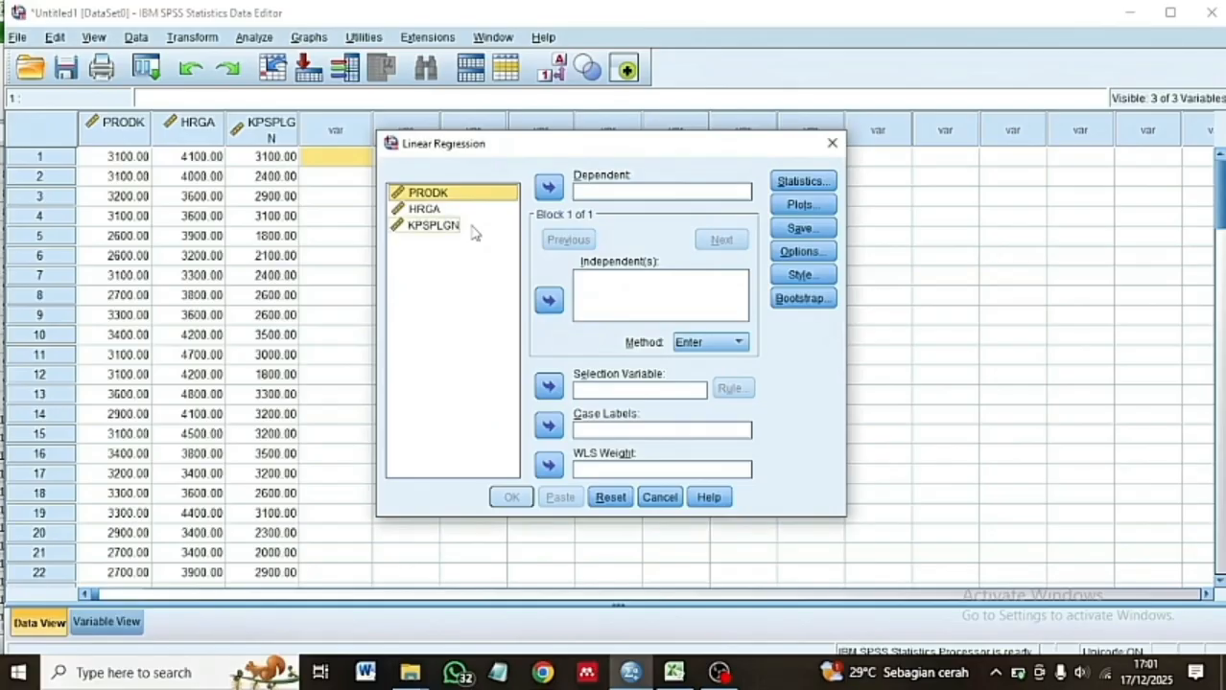
pyautogui.hotkey('shift', 'Down')
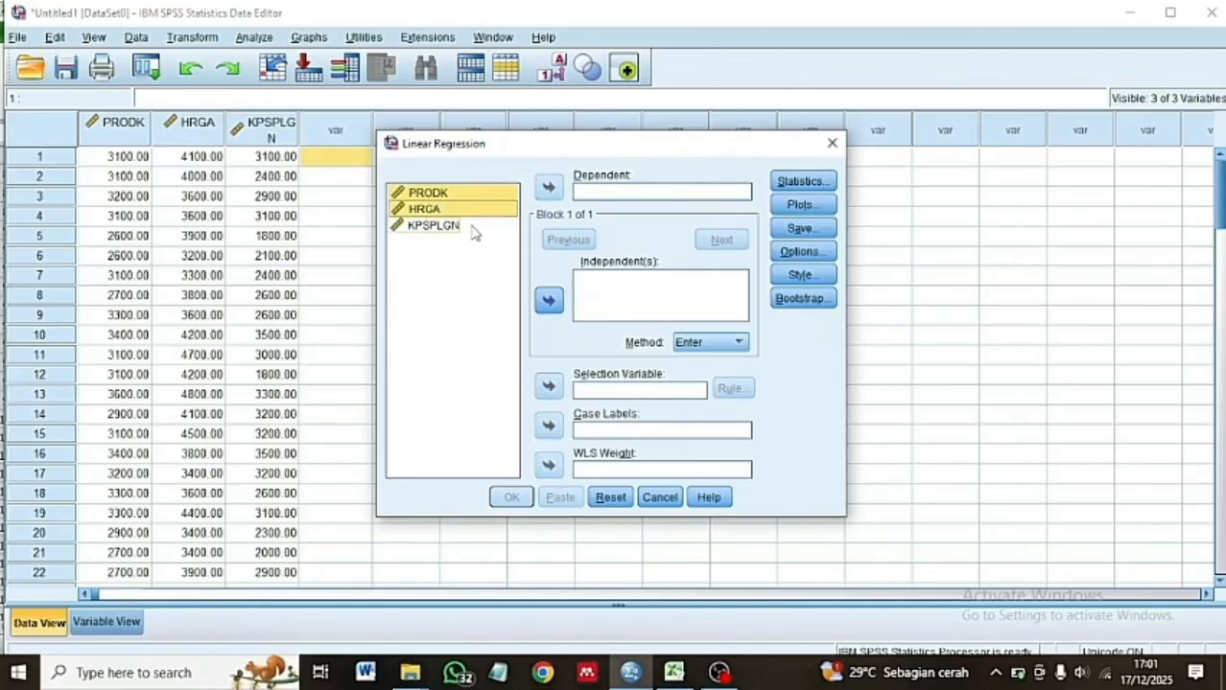
pyautogui.click(561, 306)
pyautogui.click(423, 227)
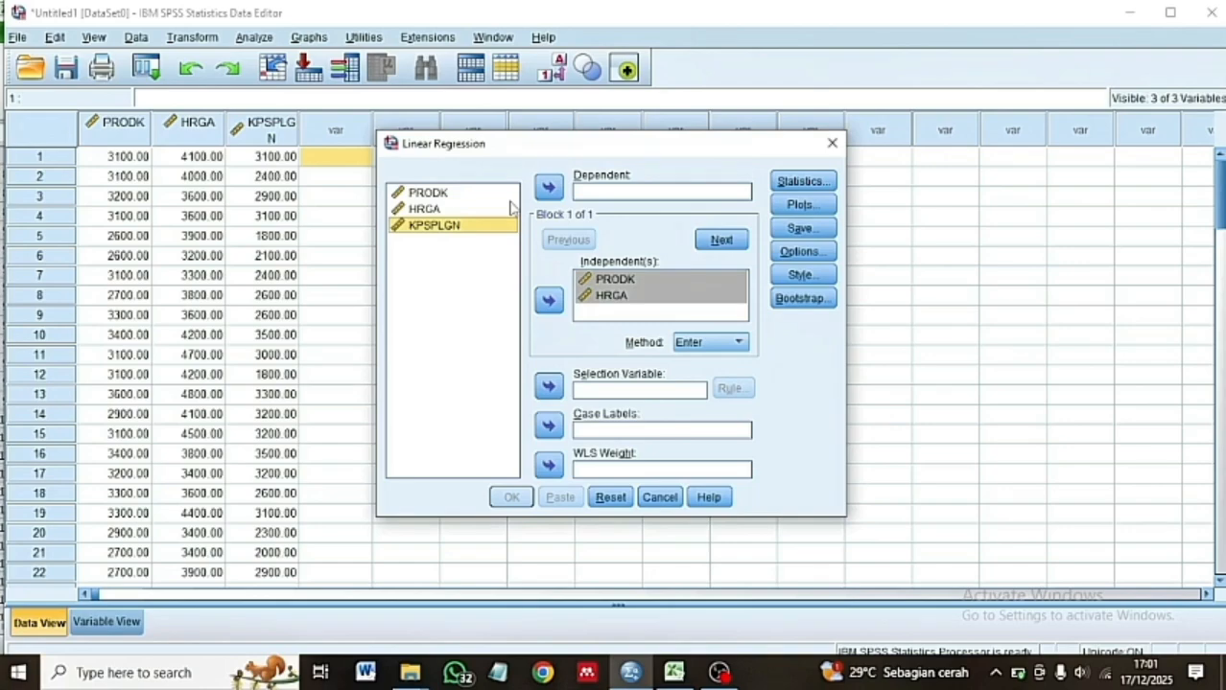
pyautogui.click(548, 187)
pyautogui.click(801, 181)
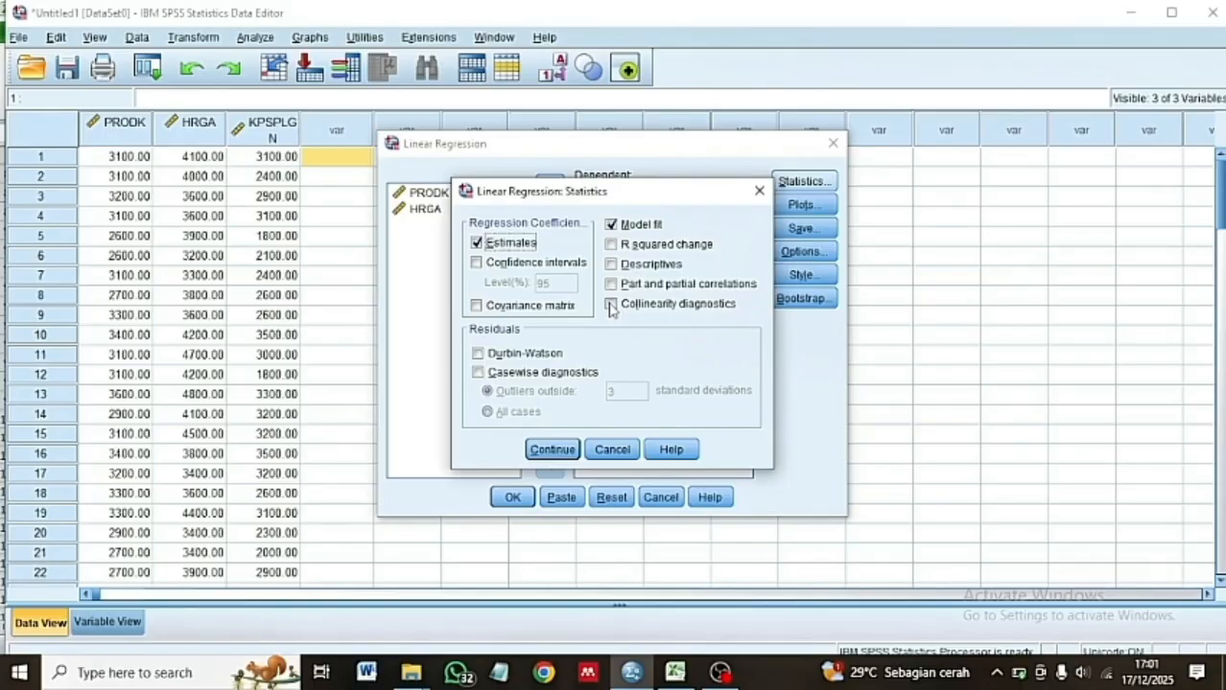
pyautogui.click(758, 191)
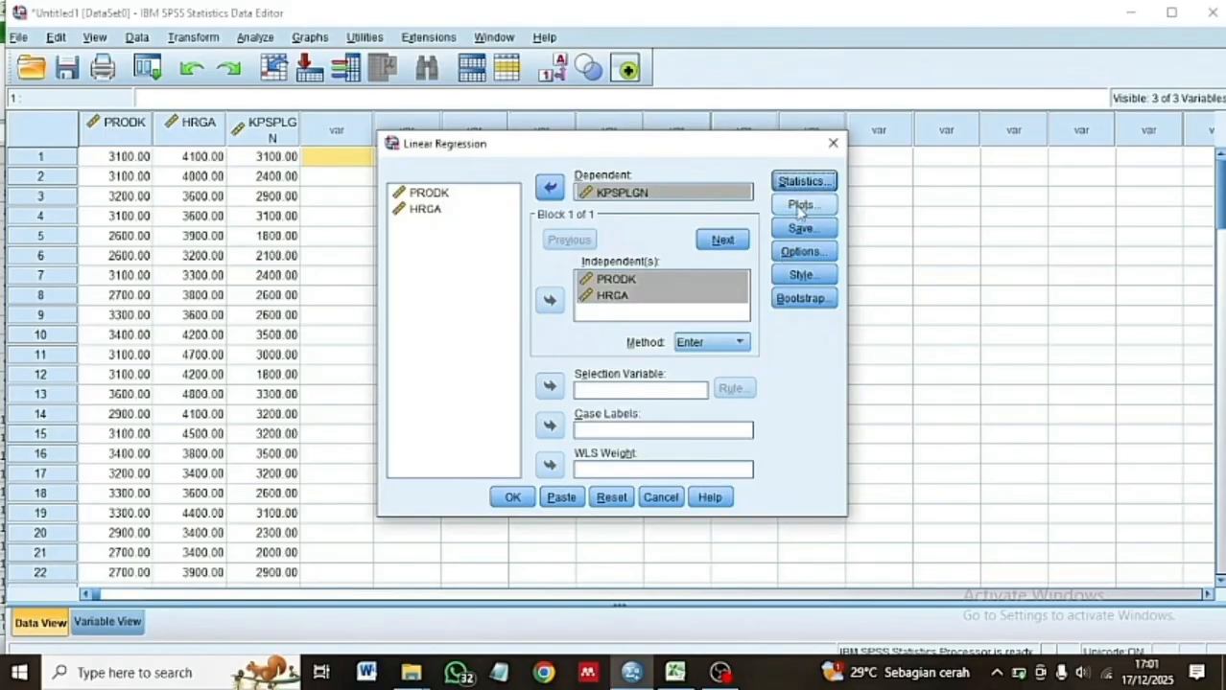
# Configure the regression plots with *SRESID on Y and *ZPRED on X, plus the histogram and normal probability plot.
pyautogui.click(800, 206)
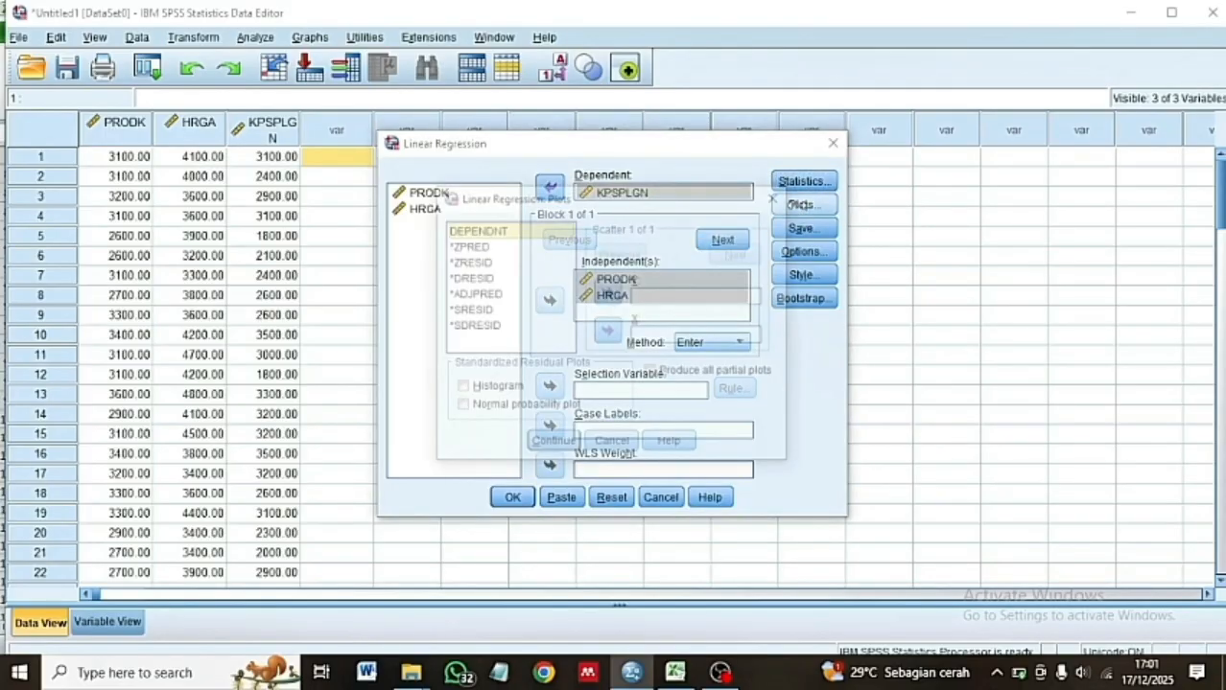
pyautogui.click(485, 247)
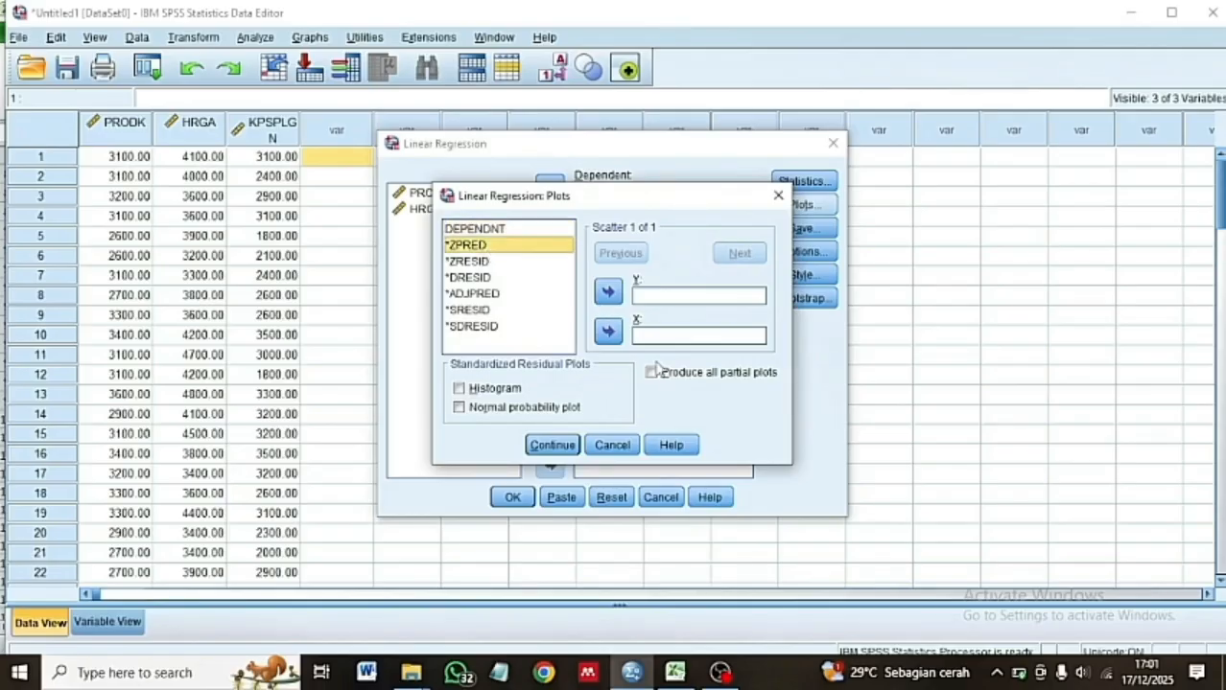
pyautogui.click(607, 331)
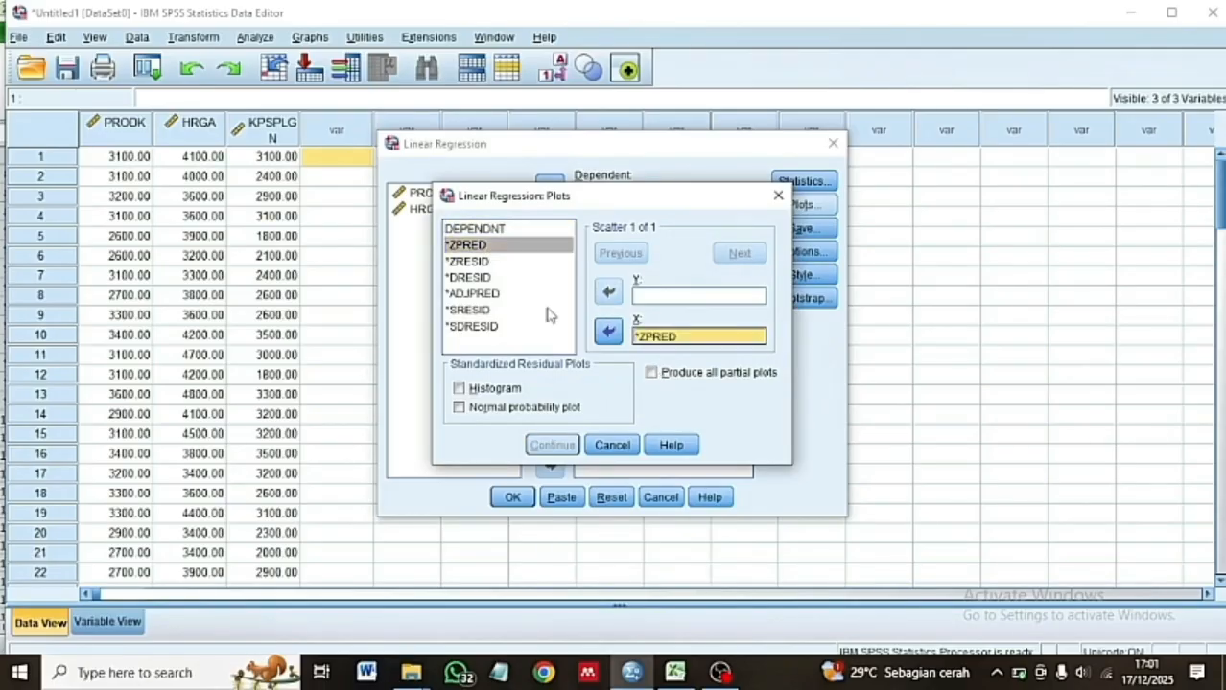
pyautogui.click(492, 308)
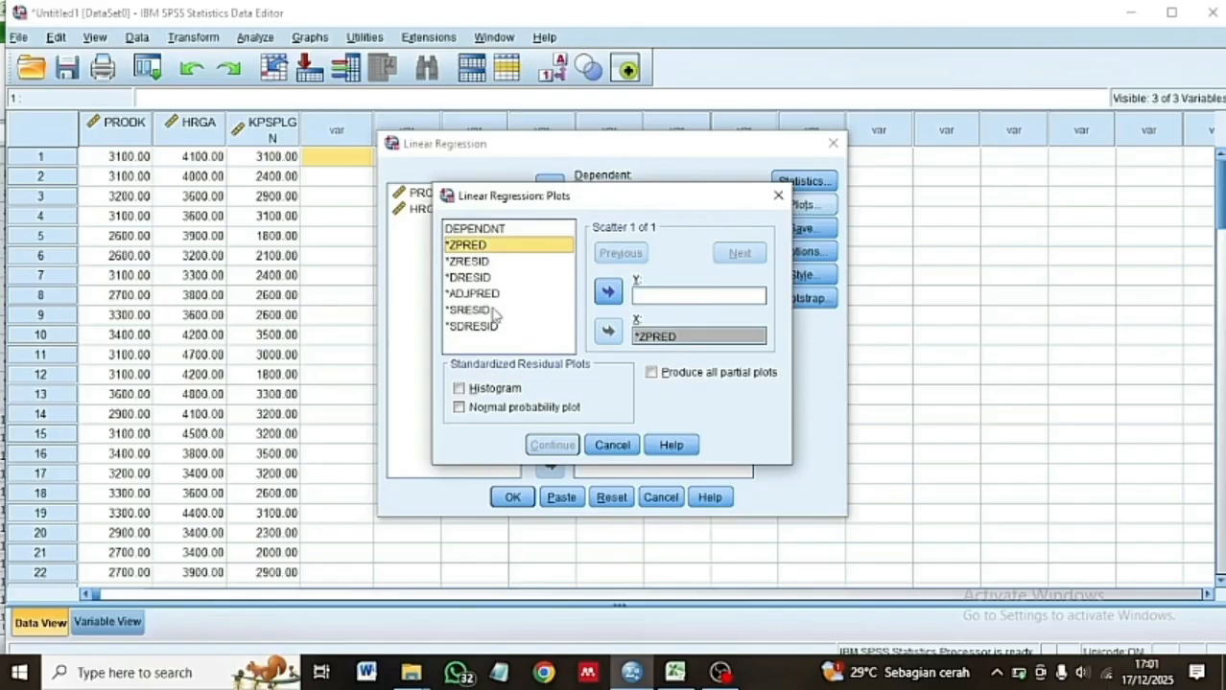
pyautogui.click(489, 310)
pyautogui.click(607, 292)
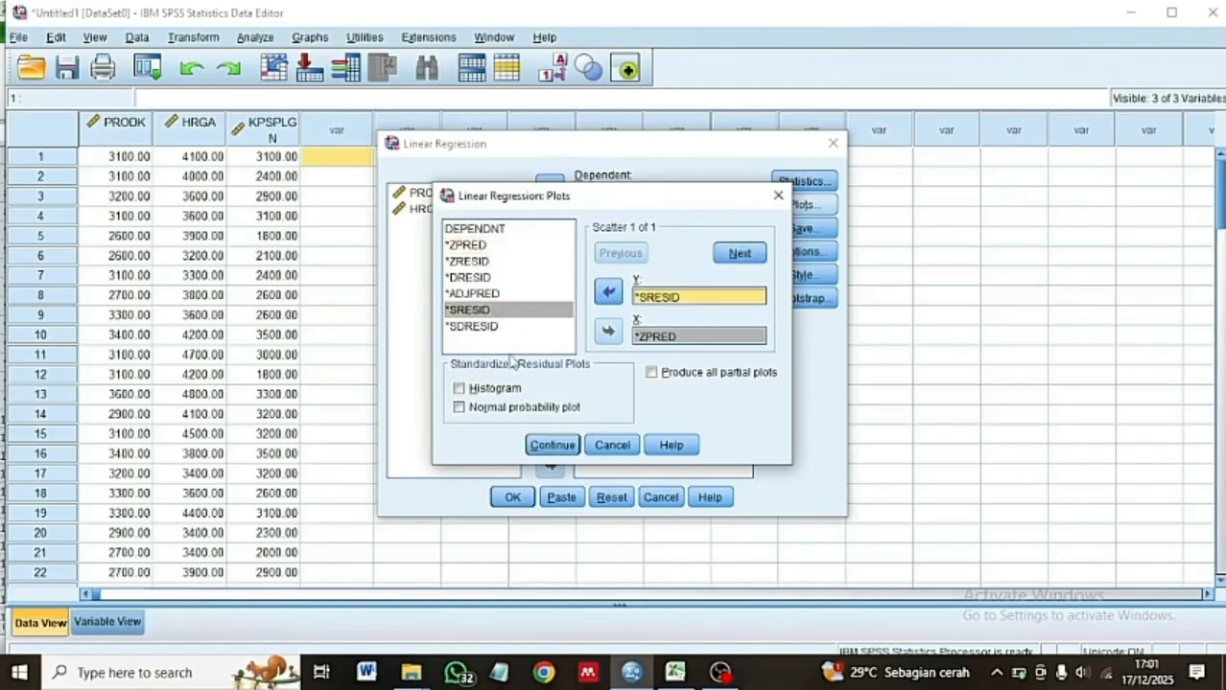
pyautogui.click(460, 388)
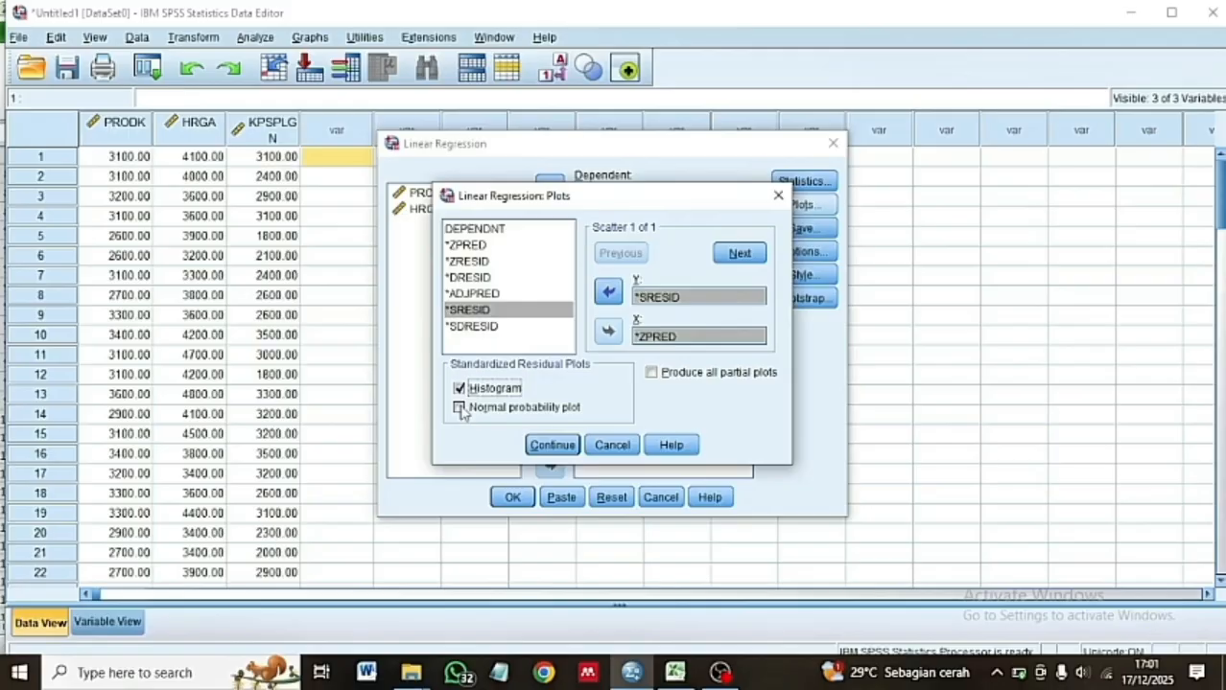
pyautogui.click(459, 407)
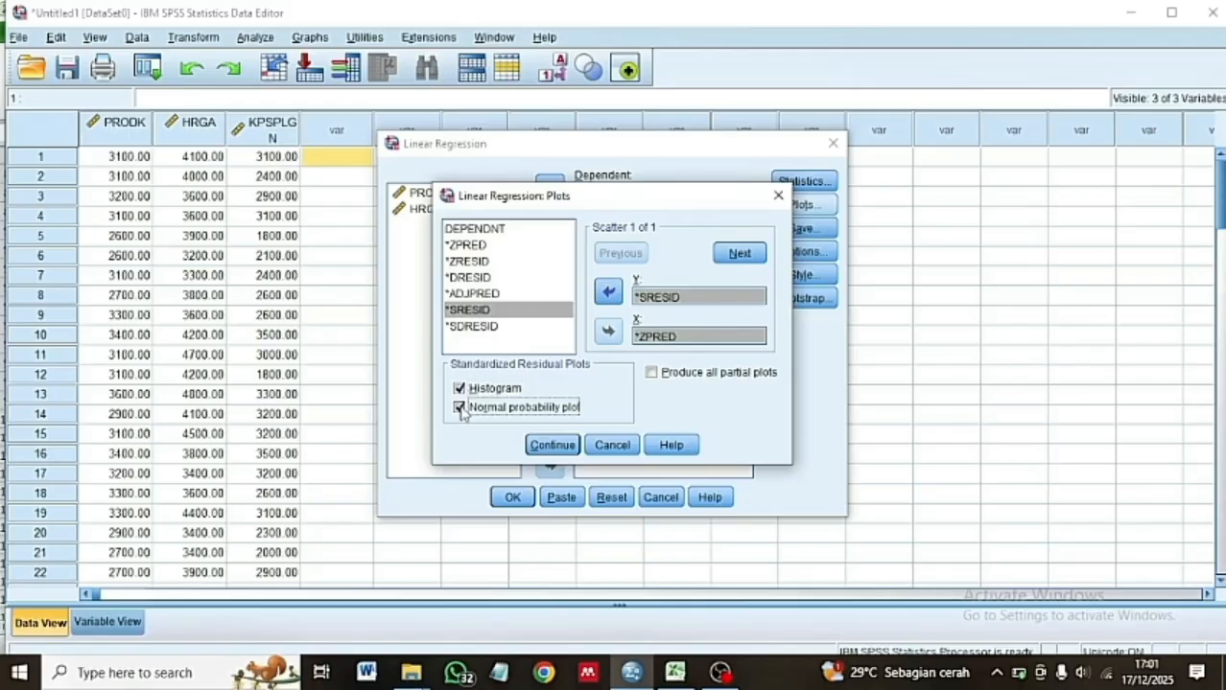
pyautogui.click(570, 450)
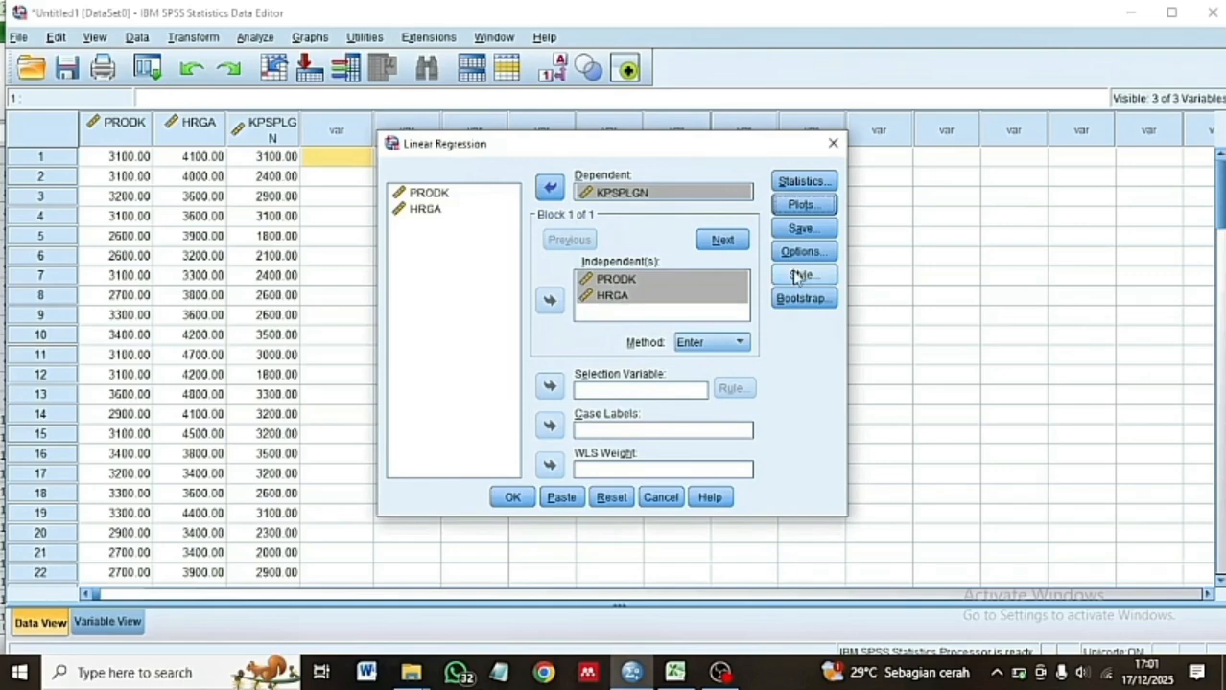
# Save the unstandardized residuals as a new variable and run the linear regression.
pyautogui.click(801, 232)
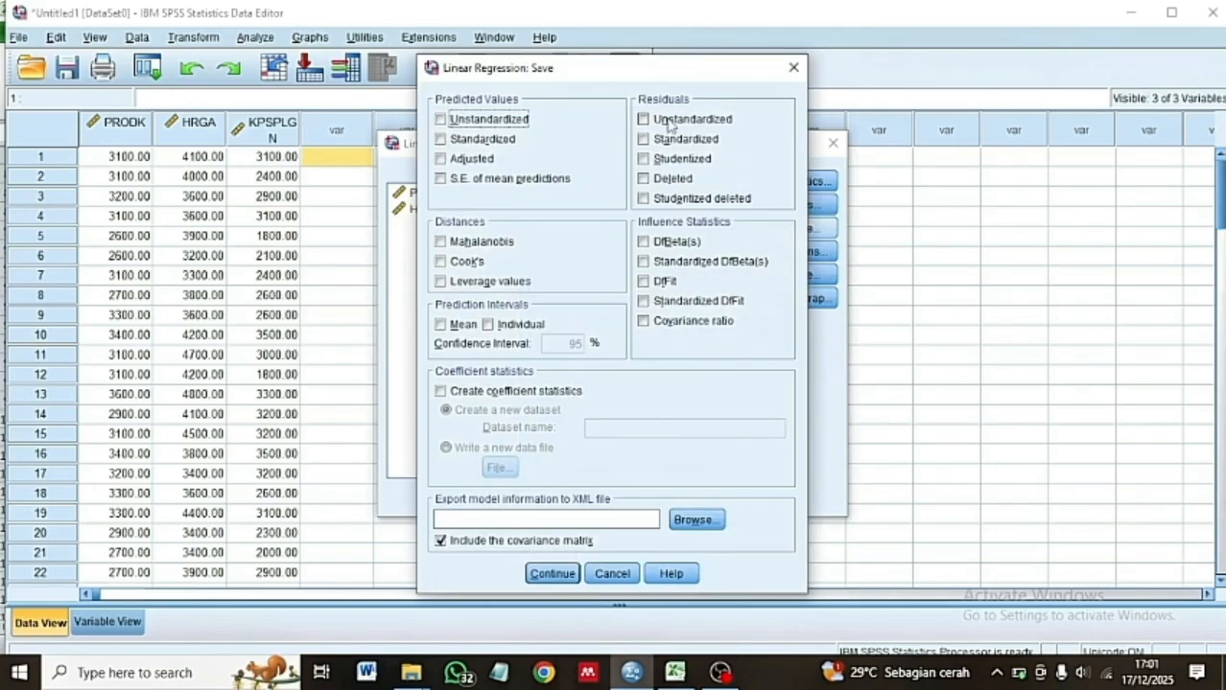
pyautogui.click(671, 123)
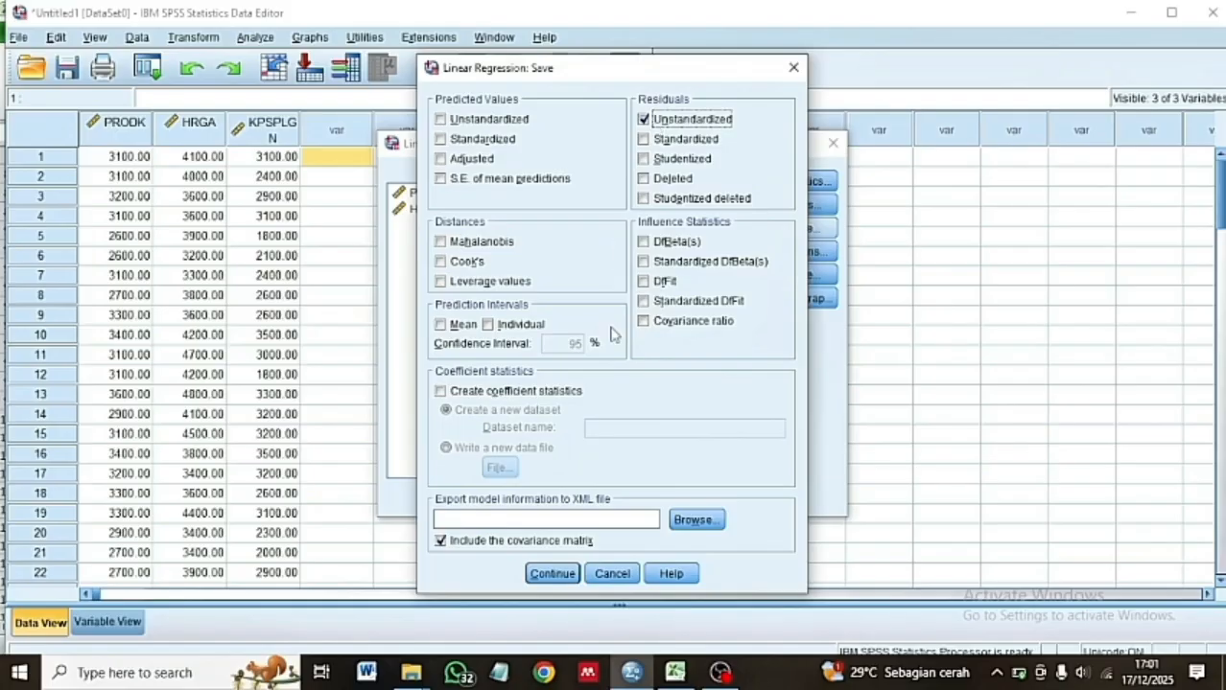
pyautogui.click(554, 574)
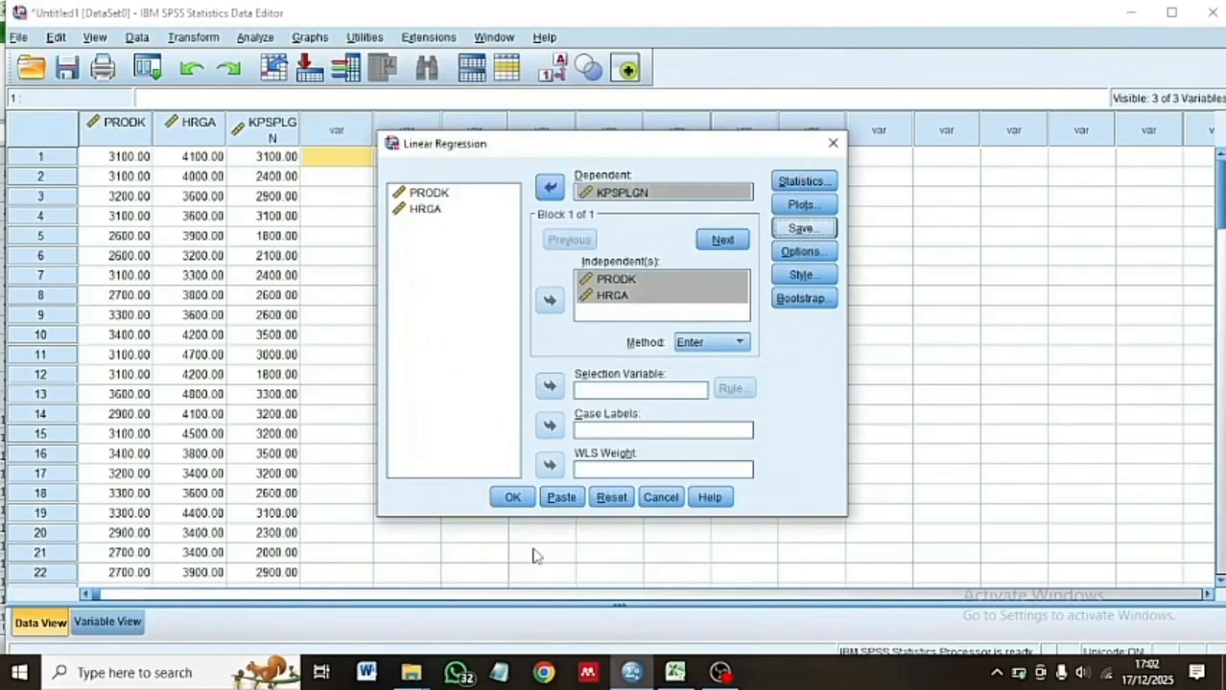
pyautogui.click(518, 500)
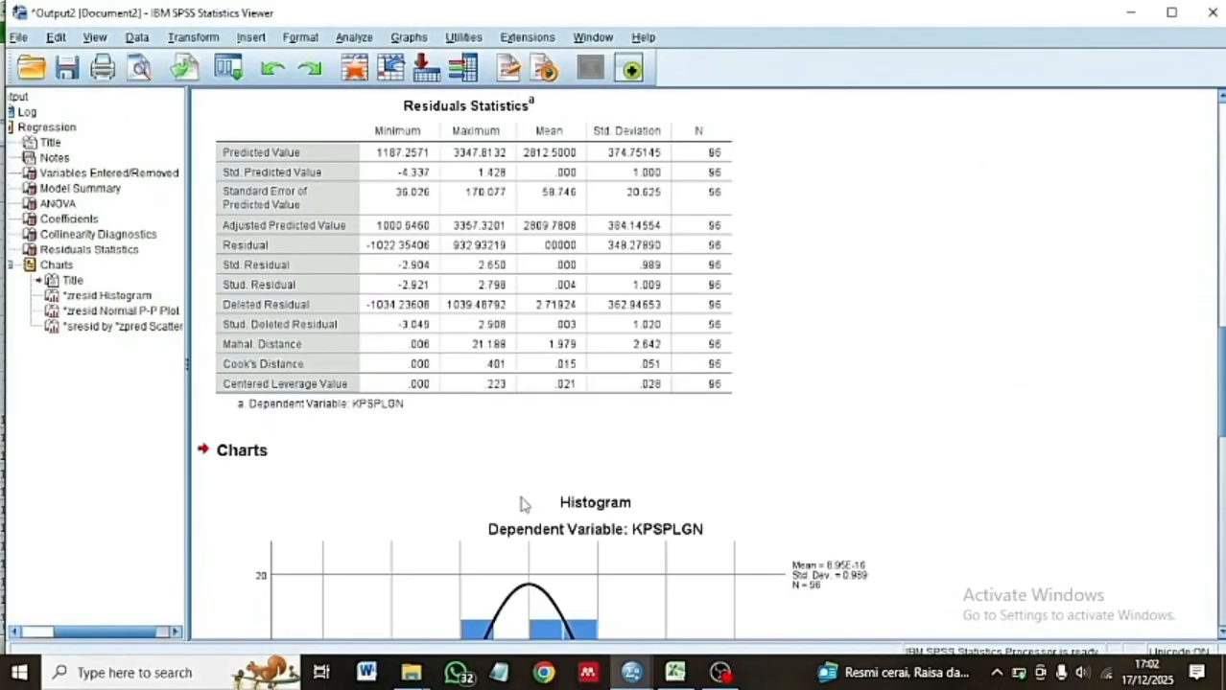
# Return to the data editor and run a legacy one-sample Kolmogorov-Smirnov test on the unstandardized residual against the Normal distribution.
pyautogui.click(1130, 13)
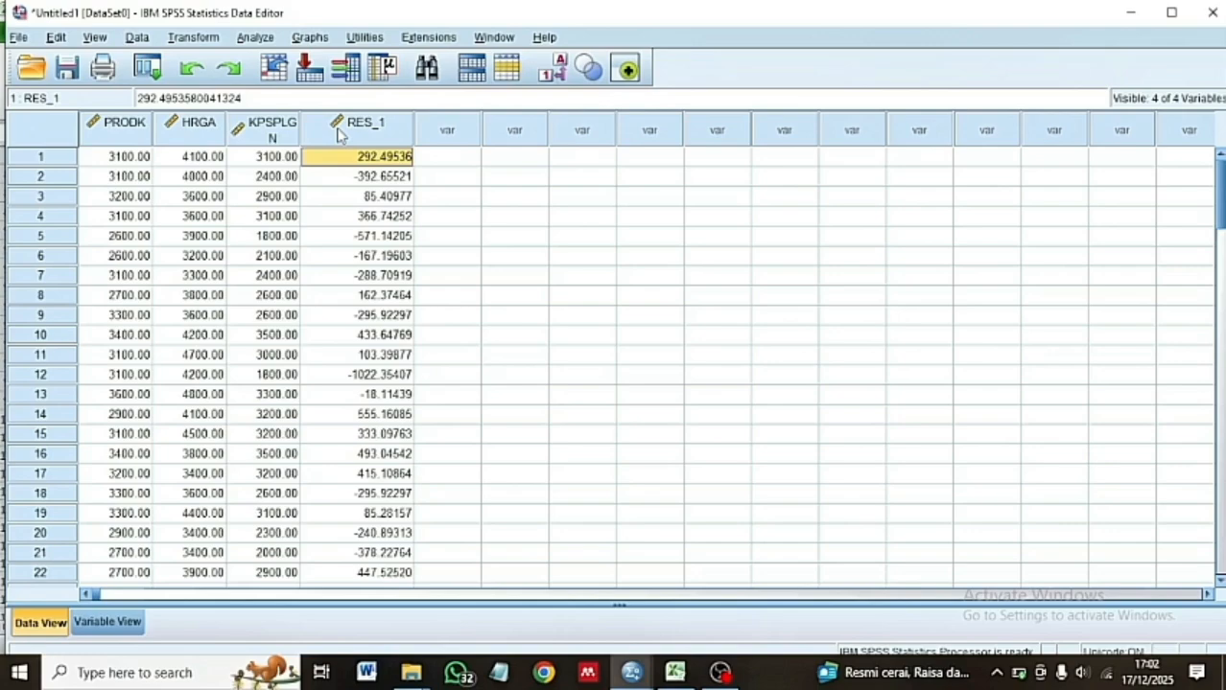
pyautogui.click(340, 135)
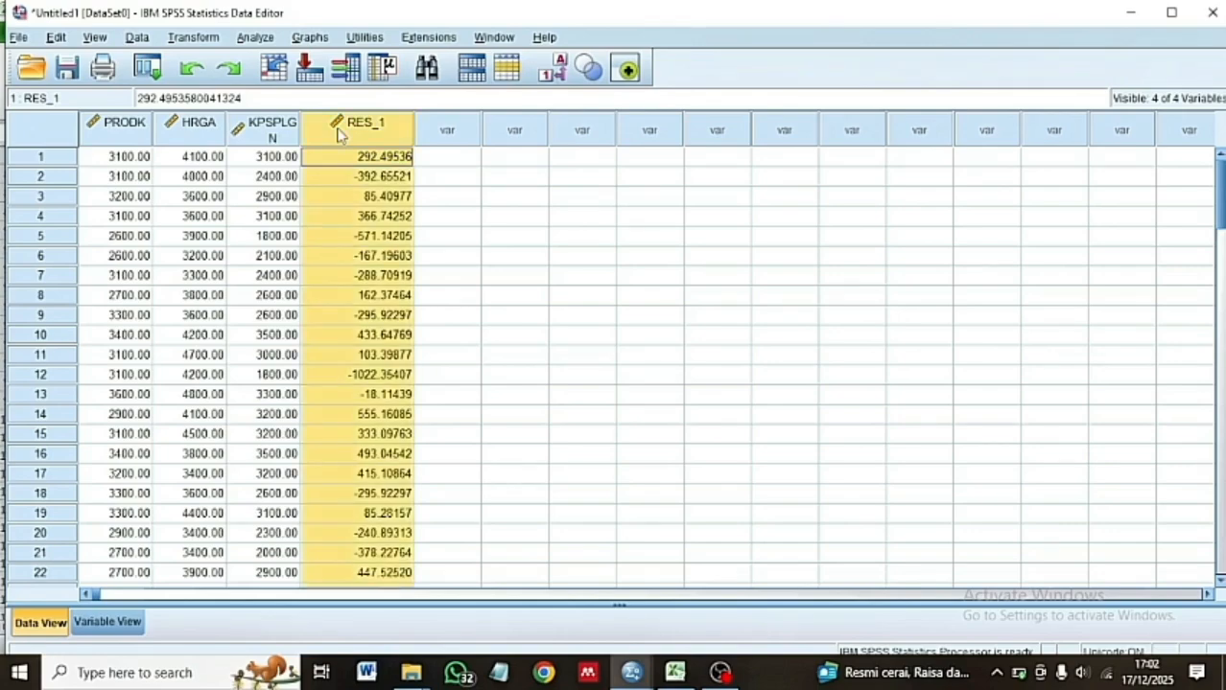
pyautogui.click(257, 37)
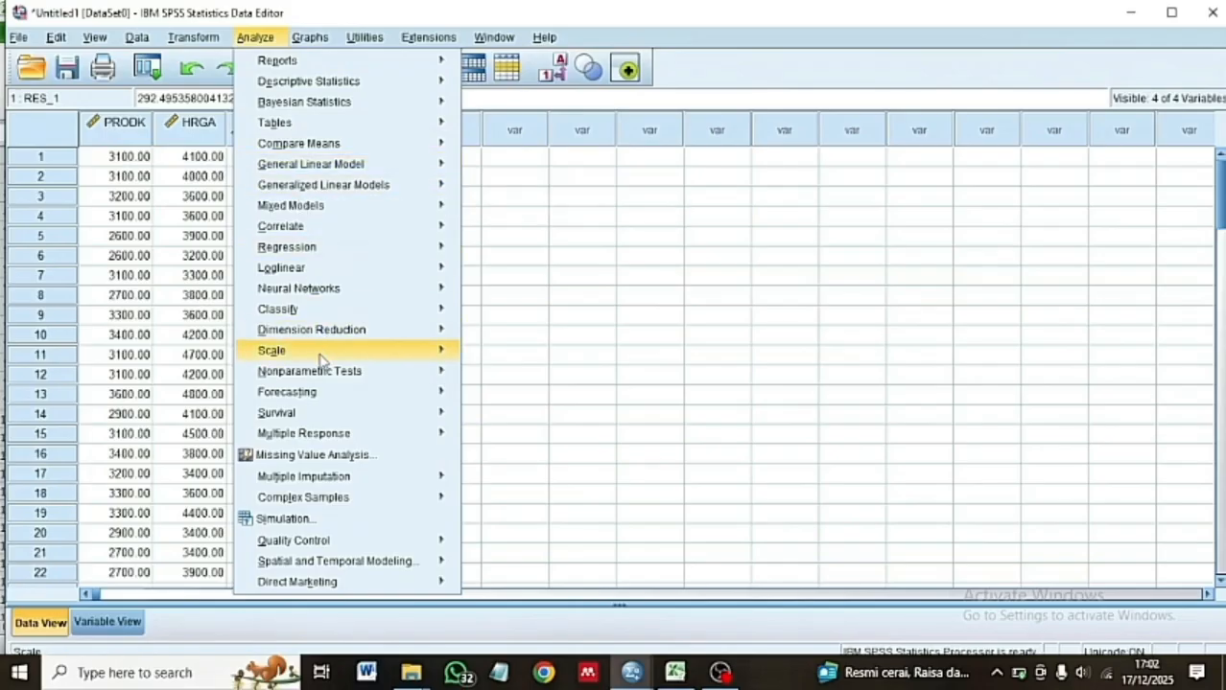
pyautogui.moveTo(324, 371)
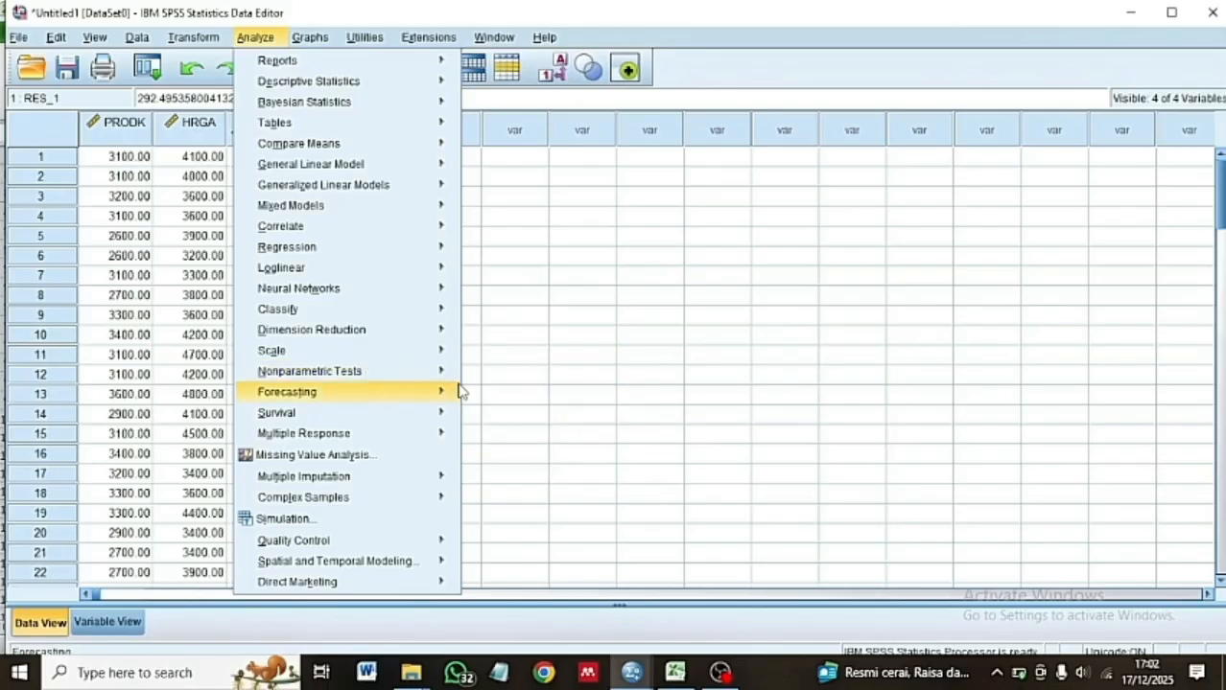
pyautogui.moveTo(457, 392)
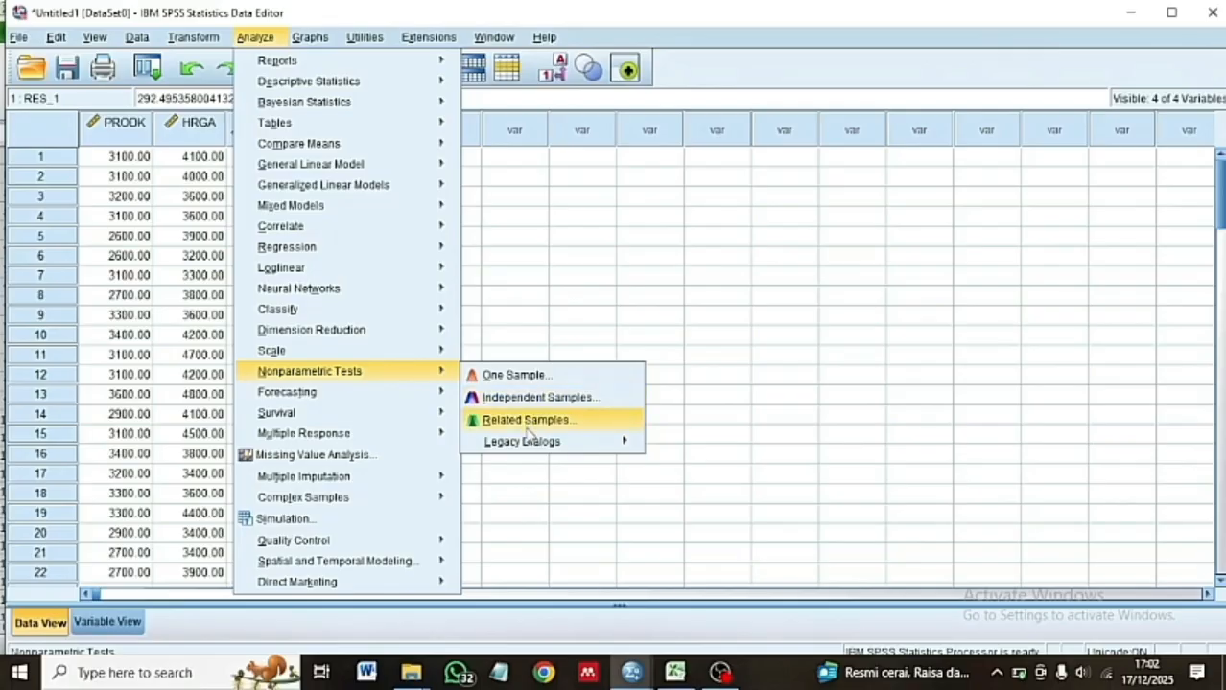
pyautogui.moveTo(529, 443)
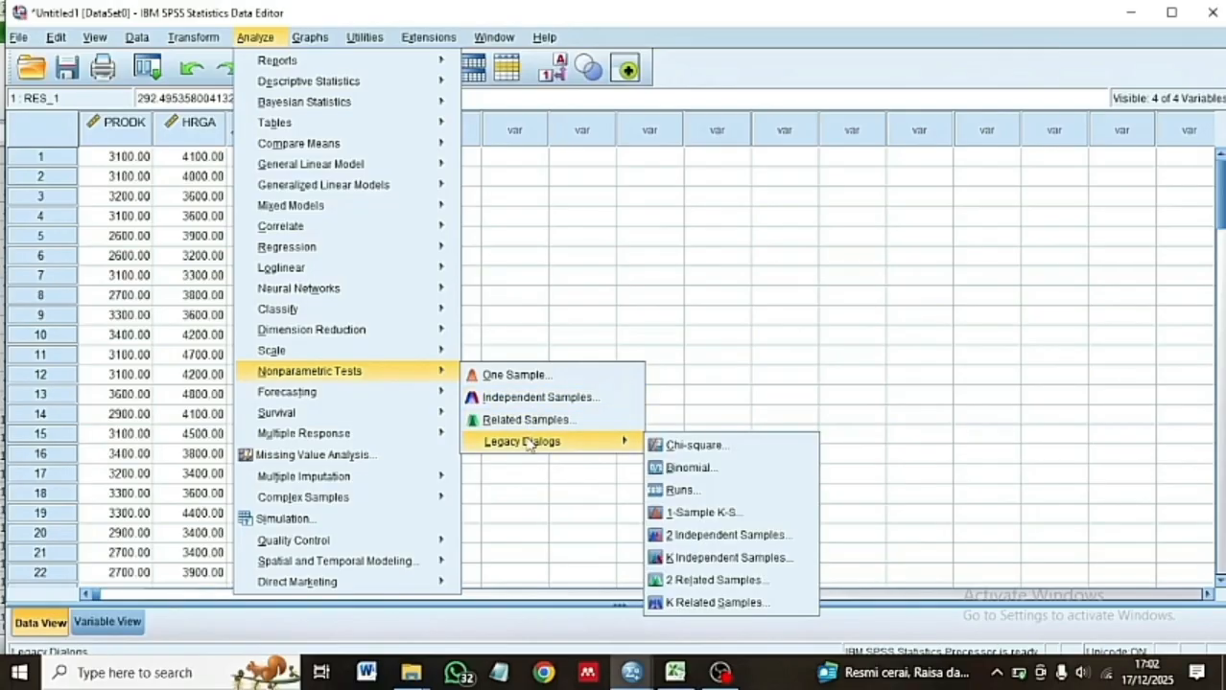
pyautogui.click(668, 514)
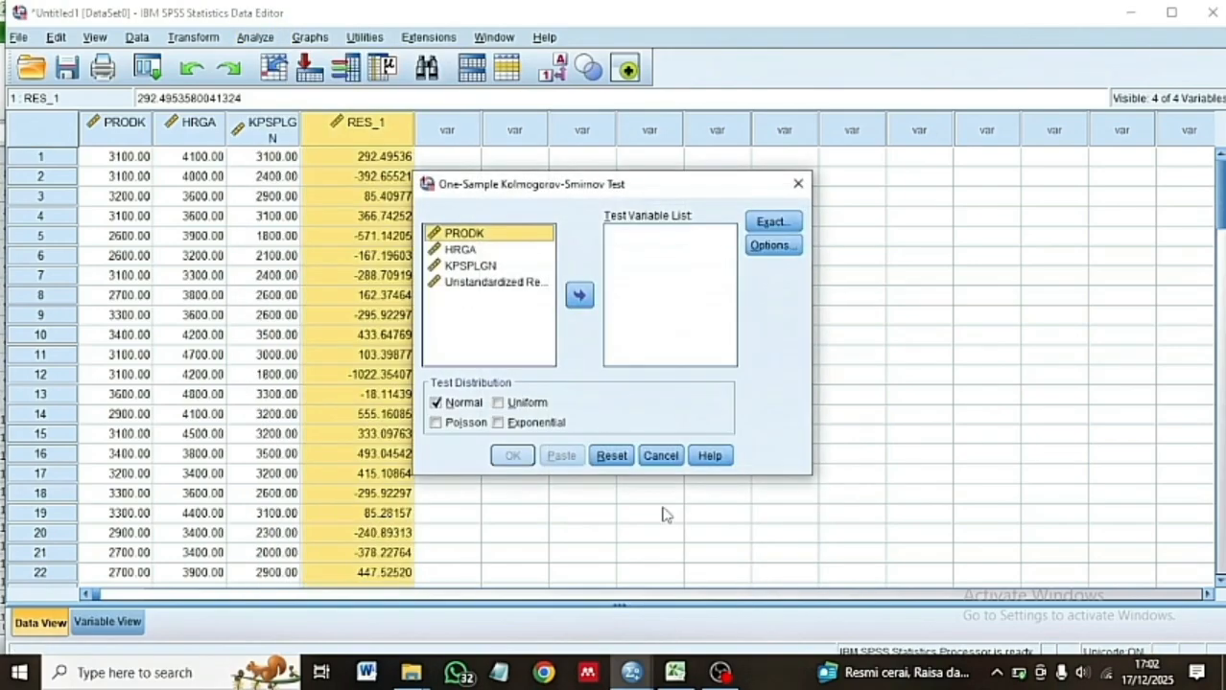
pyautogui.click(531, 285)
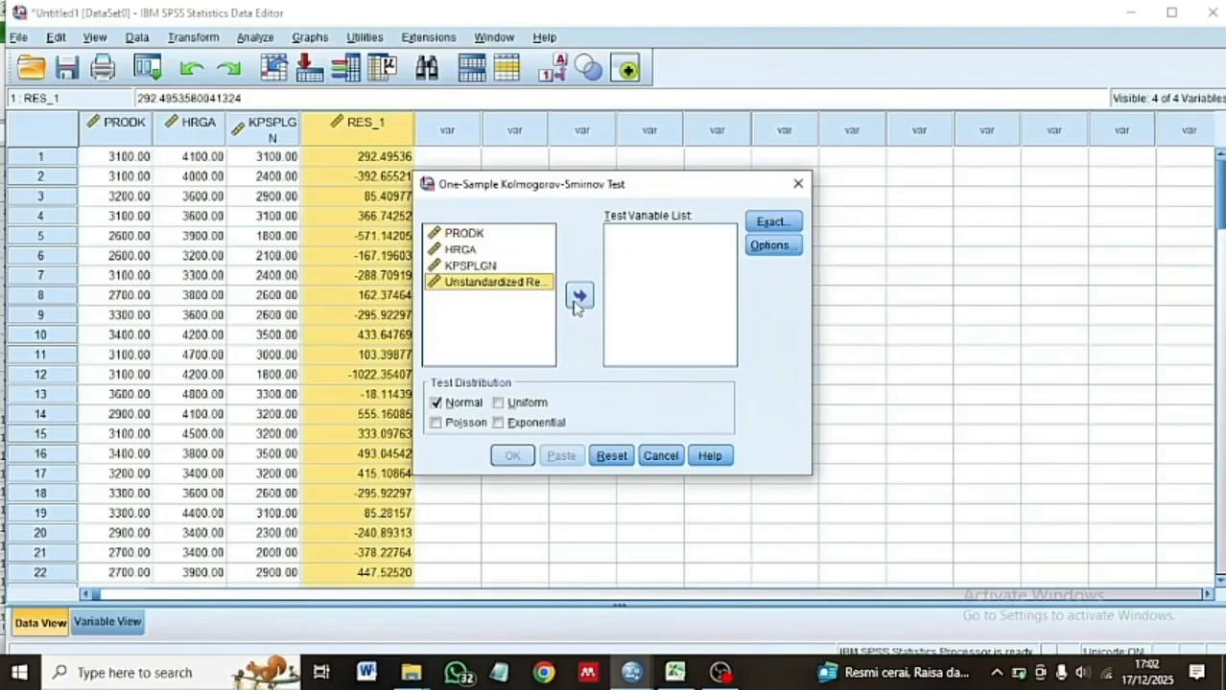
pyautogui.click(578, 298)
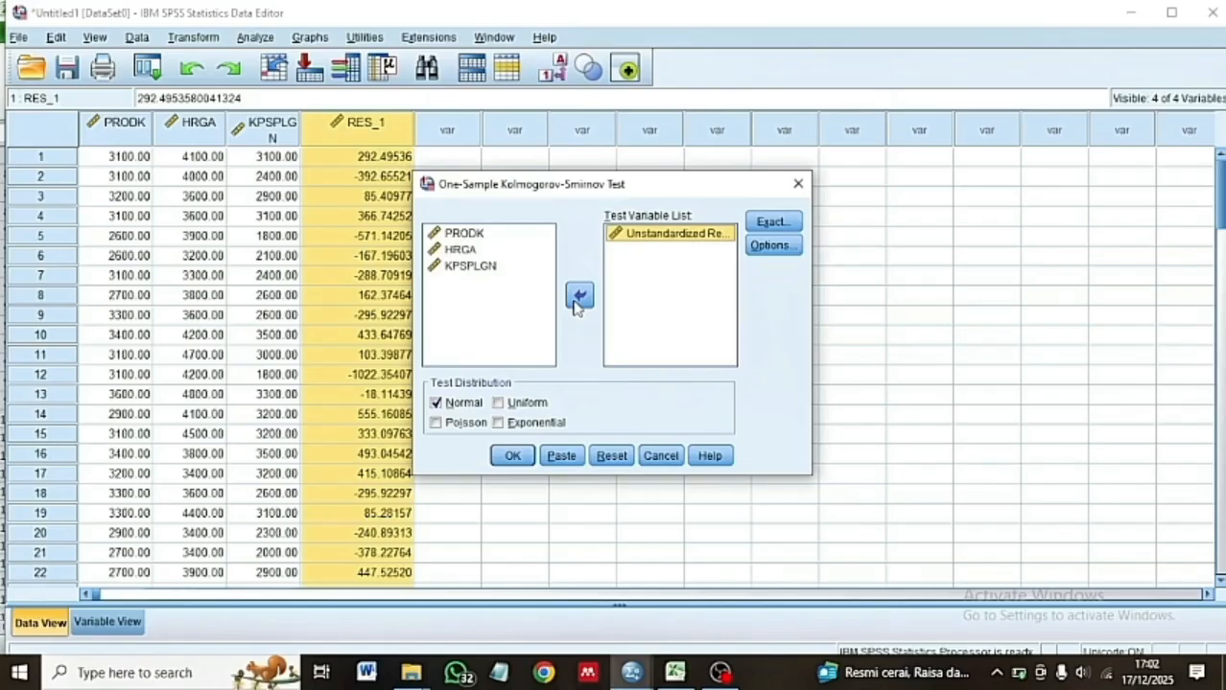
pyautogui.click(513, 458)
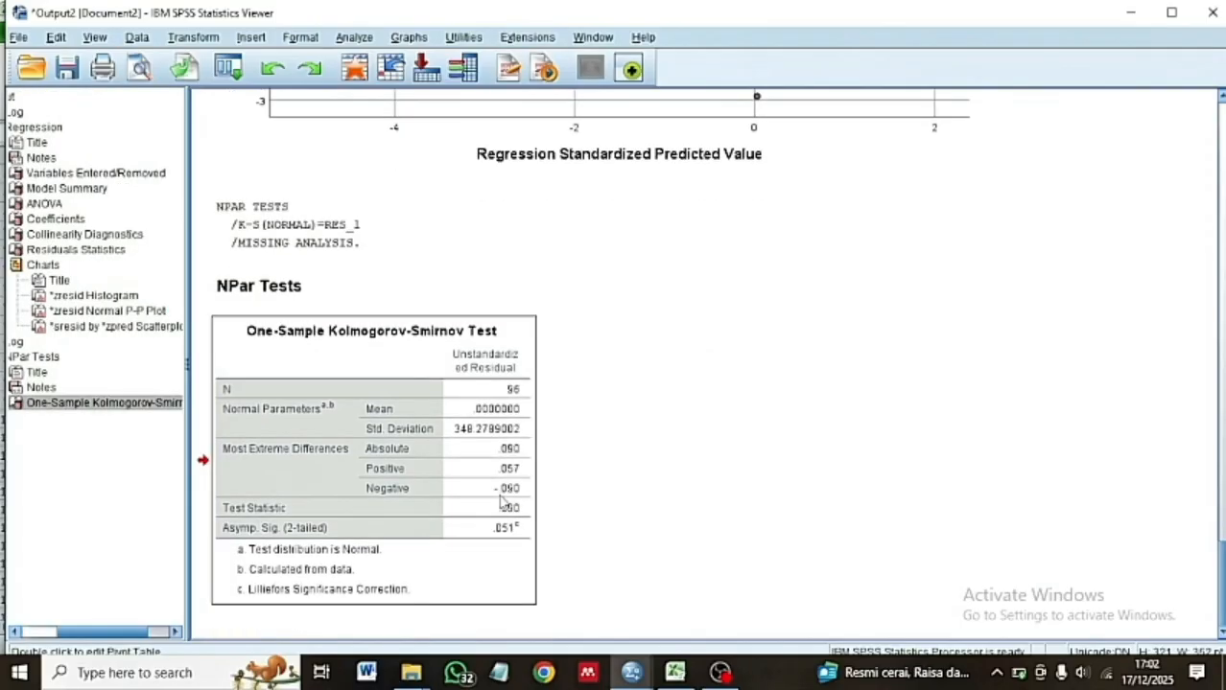
# Set up an export of all output to an Excel workbook with the file name UJI NORMALIT.
pyautogui.click(27, 39)
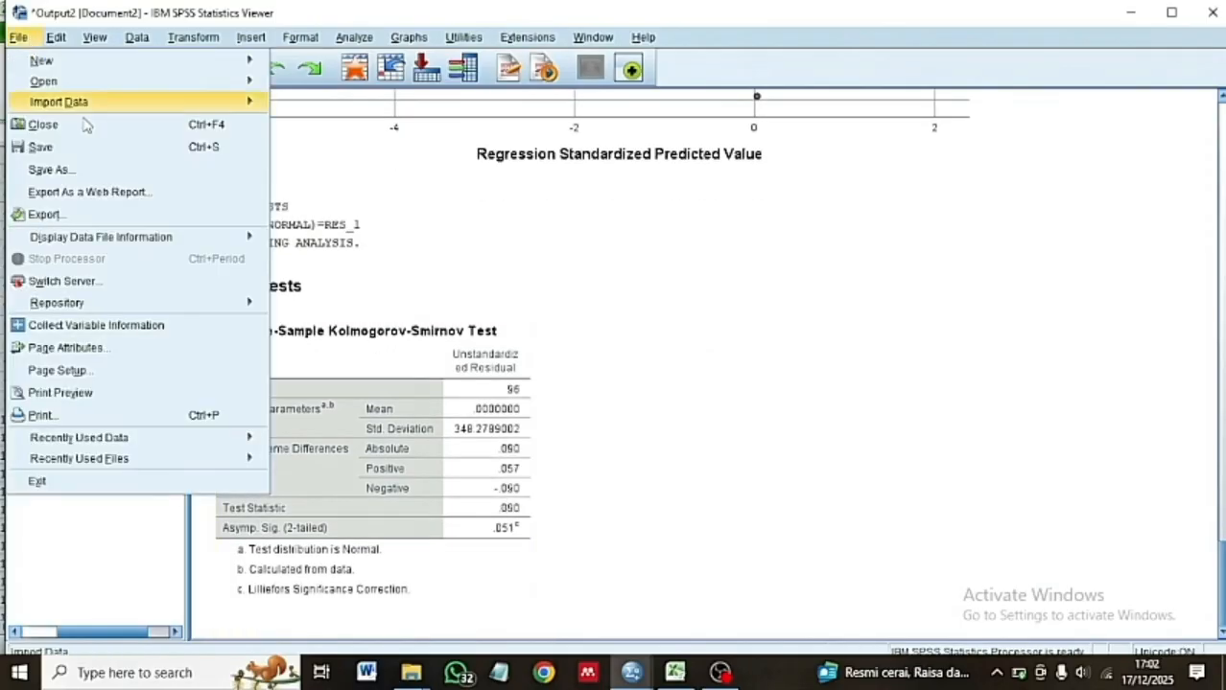
pyautogui.click(106, 217)
pyautogui.tripleClick(404, 360)
pyautogui.press('BackSpace')
pyautogui.write('Uji')
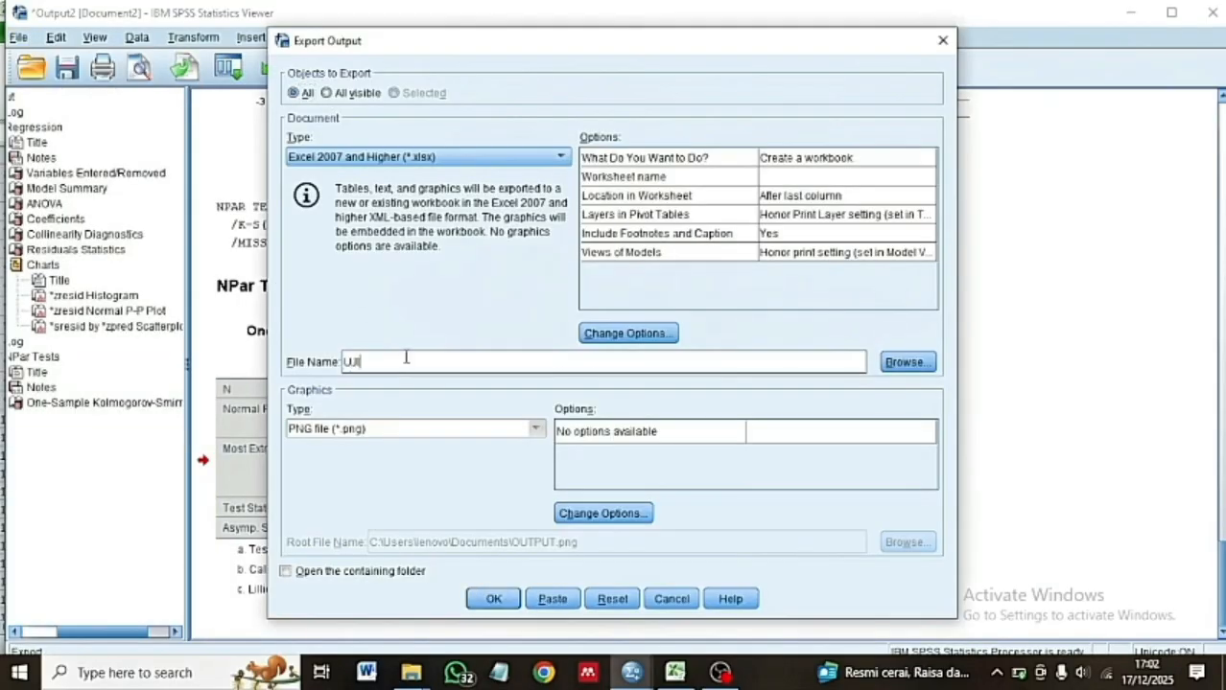
pyautogui.write(' Normalit')
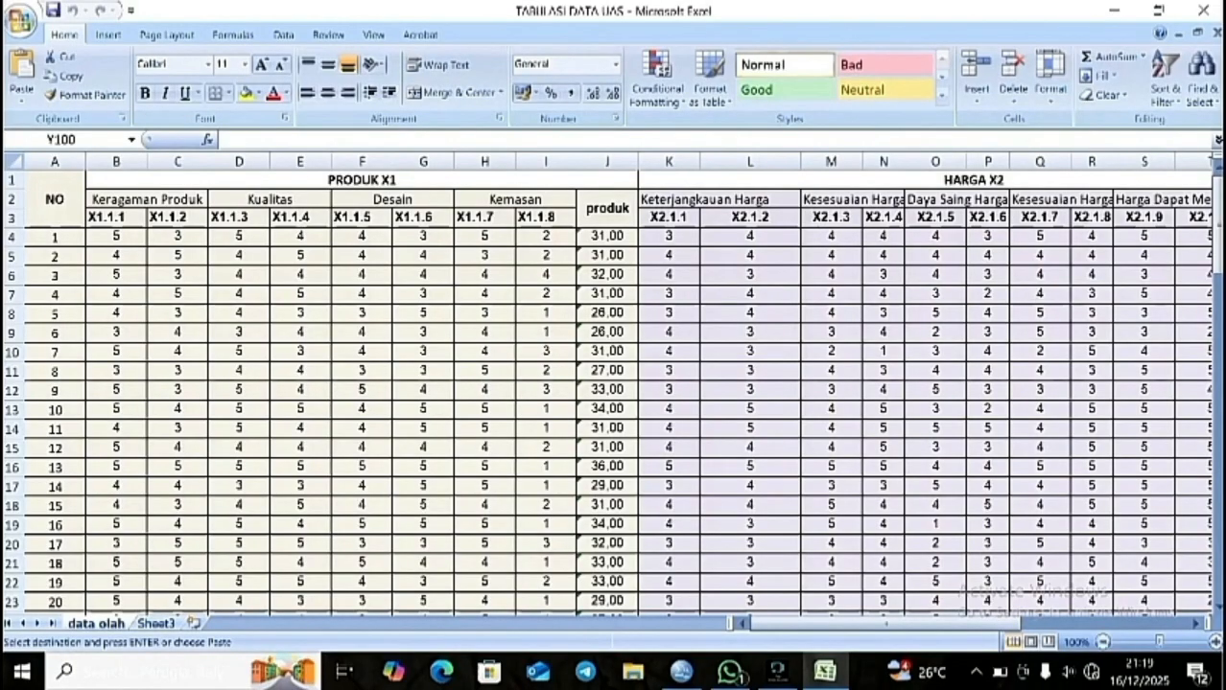
# Copy the produk totals J4:J99 from the Excel sheet into the first column of the empty SPSS dataset.
pyautogui.click(580, 236)
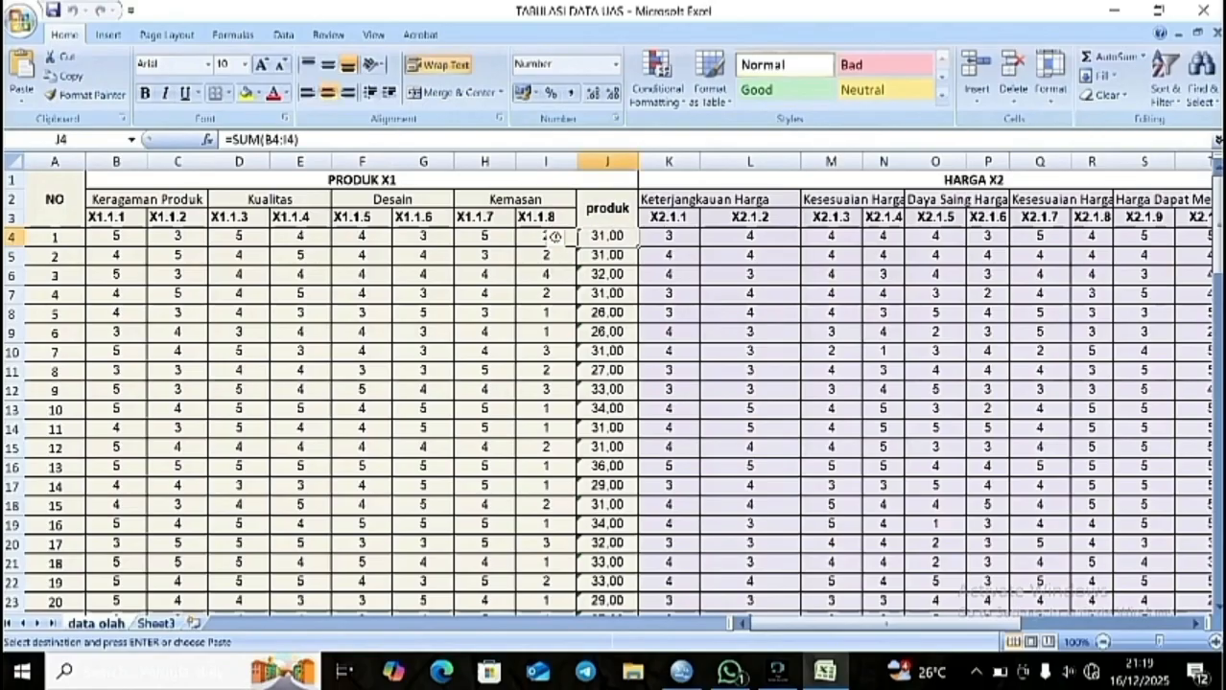
pyautogui.moveTo(555, 237); pyautogui.dragTo(637, 595)
pyautogui.hotkey('ctrl', 'c')
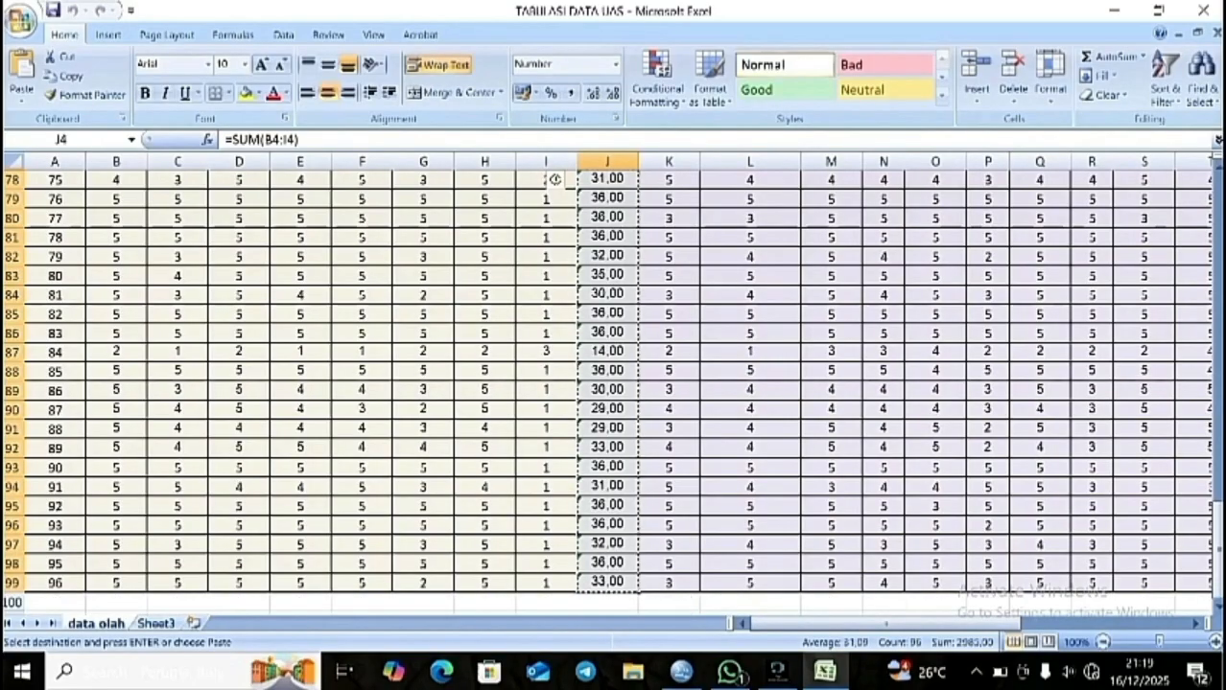
pyautogui.click(681, 671)
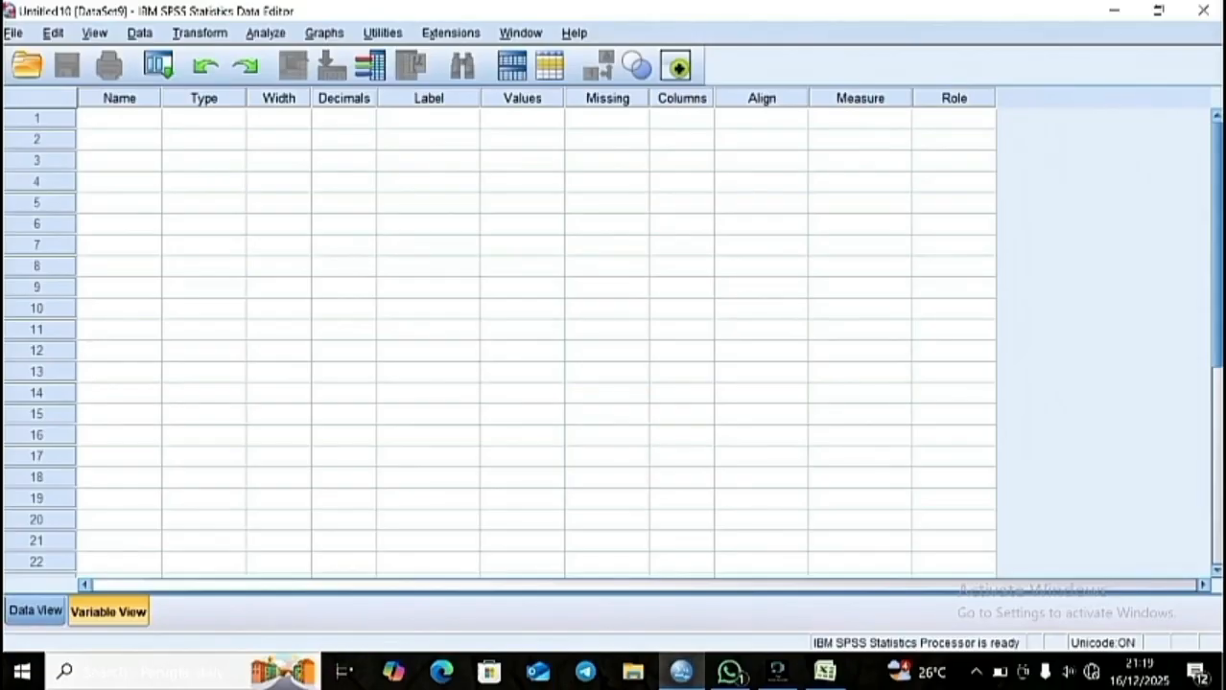
pyautogui.click(36, 612)
pyautogui.click(113, 142)
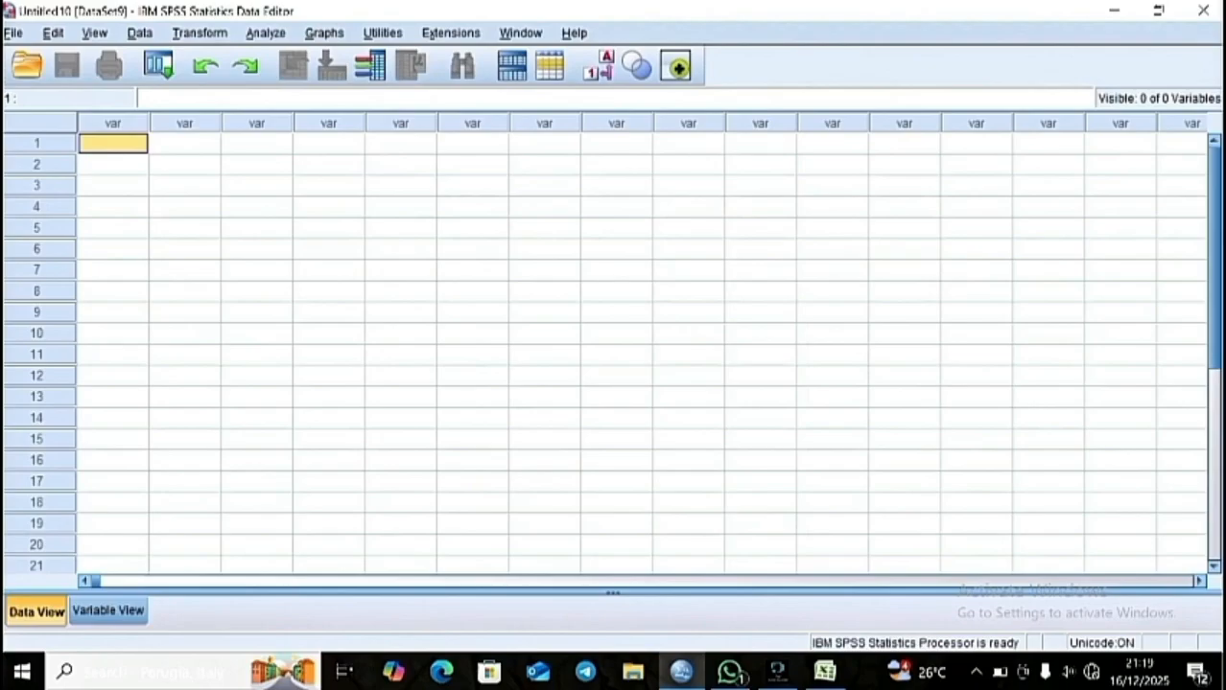
pyautogui.hotkey('ctrl', 'v')
# Copy the Harga totals U4:U99 from the Excel sheet into the second column of the SPSS dataset.
pyautogui.click(825, 671)
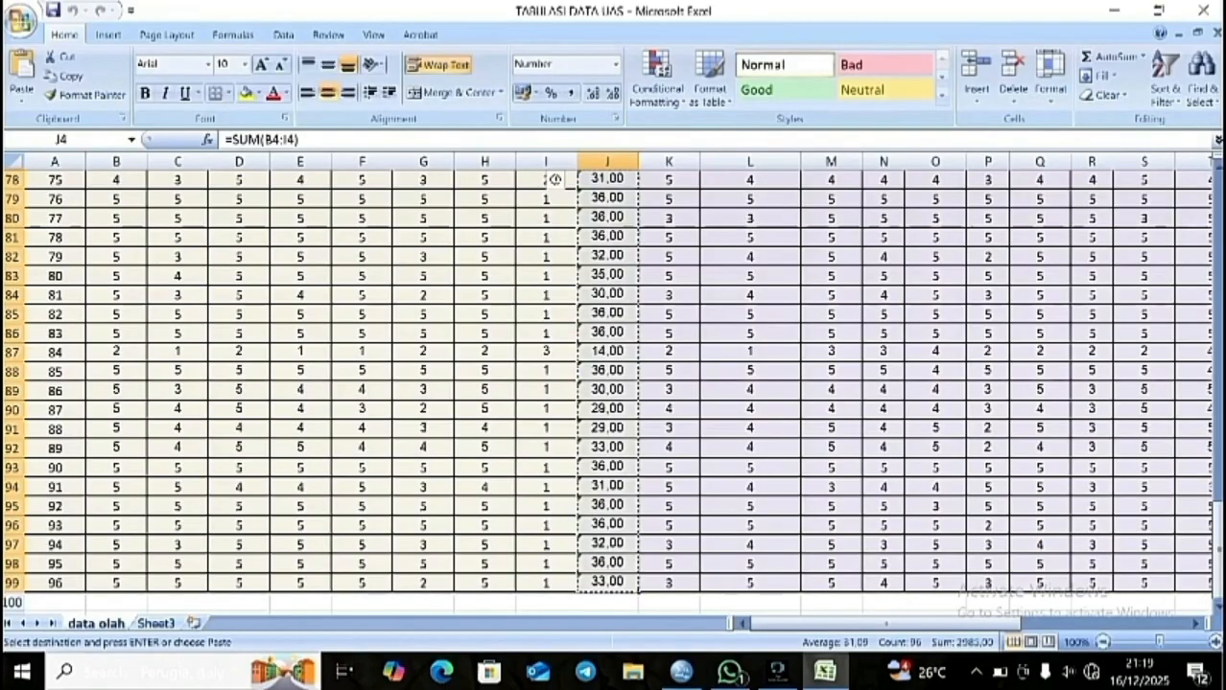
pyautogui.scroll(10, 554, 218)
pyautogui.scroll(14, 554, 218)
pyautogui.hscroll(4, 554, 217)
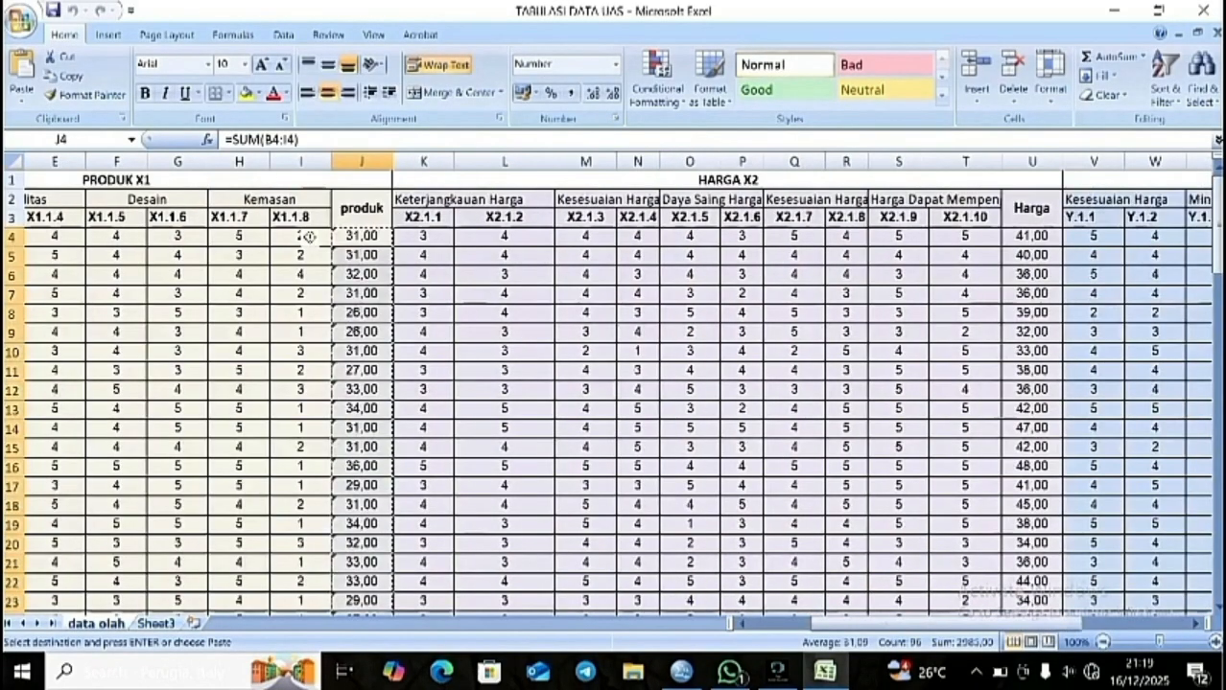
pyautogui.click(1032, 236)
pyautogui.moveTo(1031, 236); pyautogui.dragTo(1036, 582)
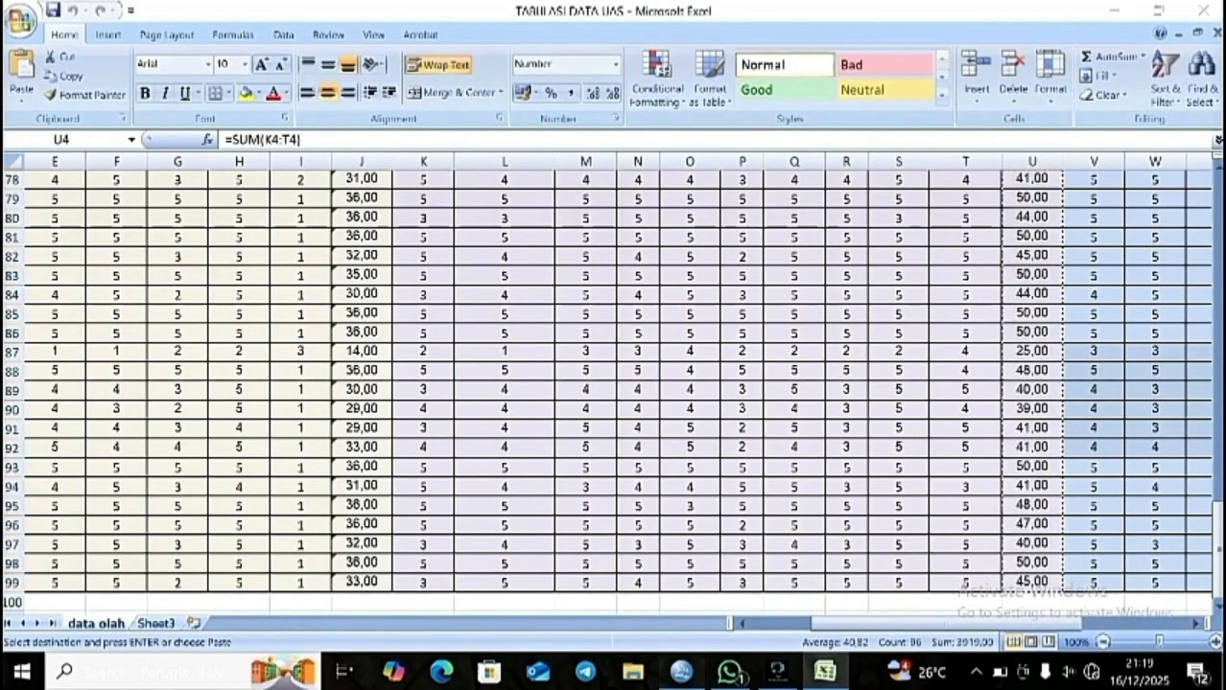
pyautogui.click(681, 671)
pyautogui.click(192, 161)
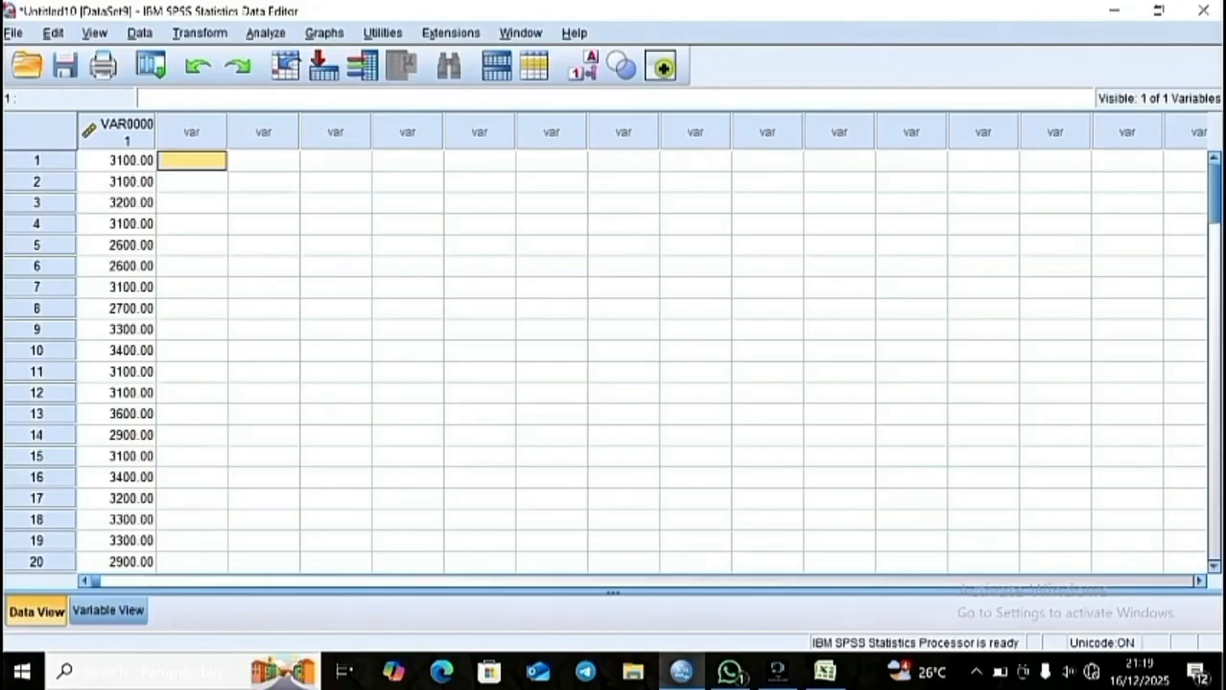
pyautogui.hotkey('ctrl', 'v')
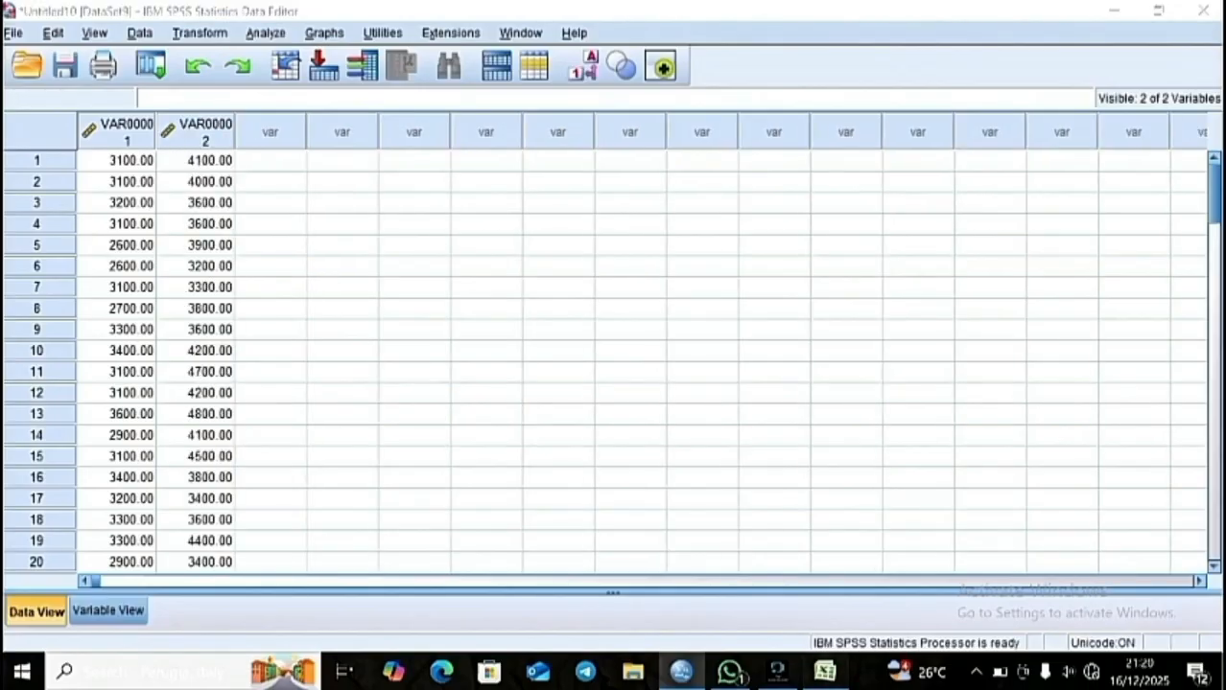
# Copy the Kepuasan pelanggan totals in column AC from Excel into the third column of the SPSS dataset.
pyautogui.click(825, 671)
pyautogui.scroll(7, 613, 384)
pyautogui.hscroll(8, 613, 384)
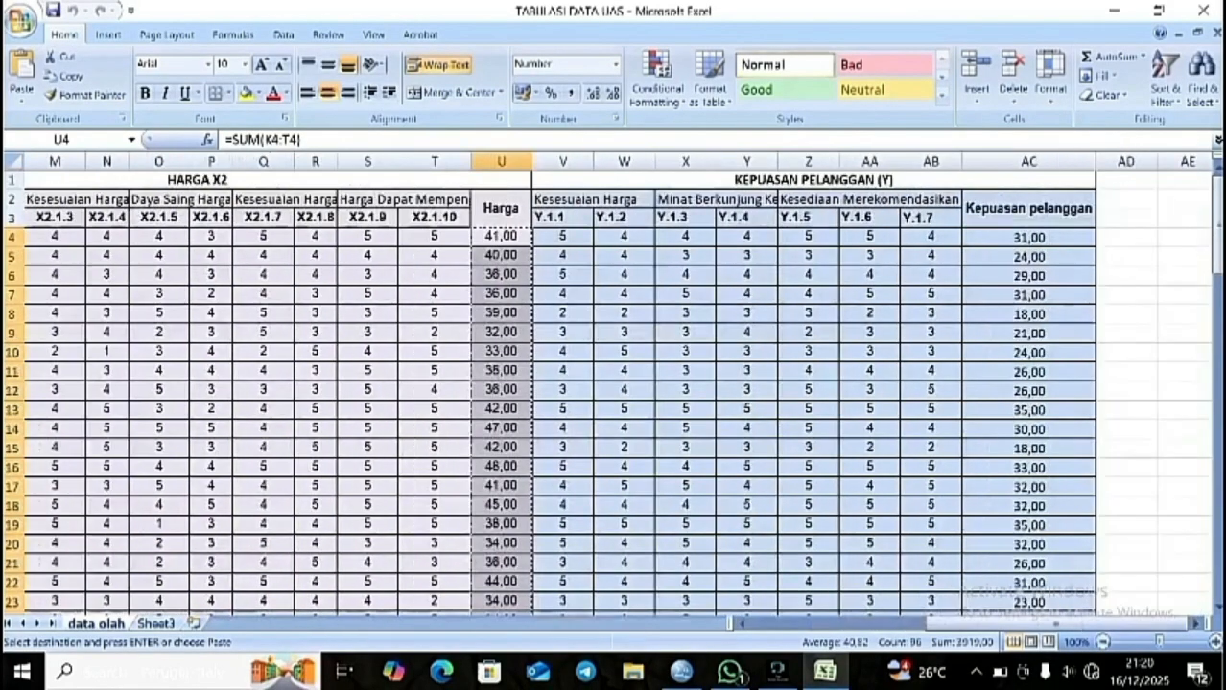
pyautogui.moveTo(1028, 236); pyautogui.dragTo(1091, 594)
pyautogui.hotkey('ctrl', 'c')
pyautogui.click(681, 672)
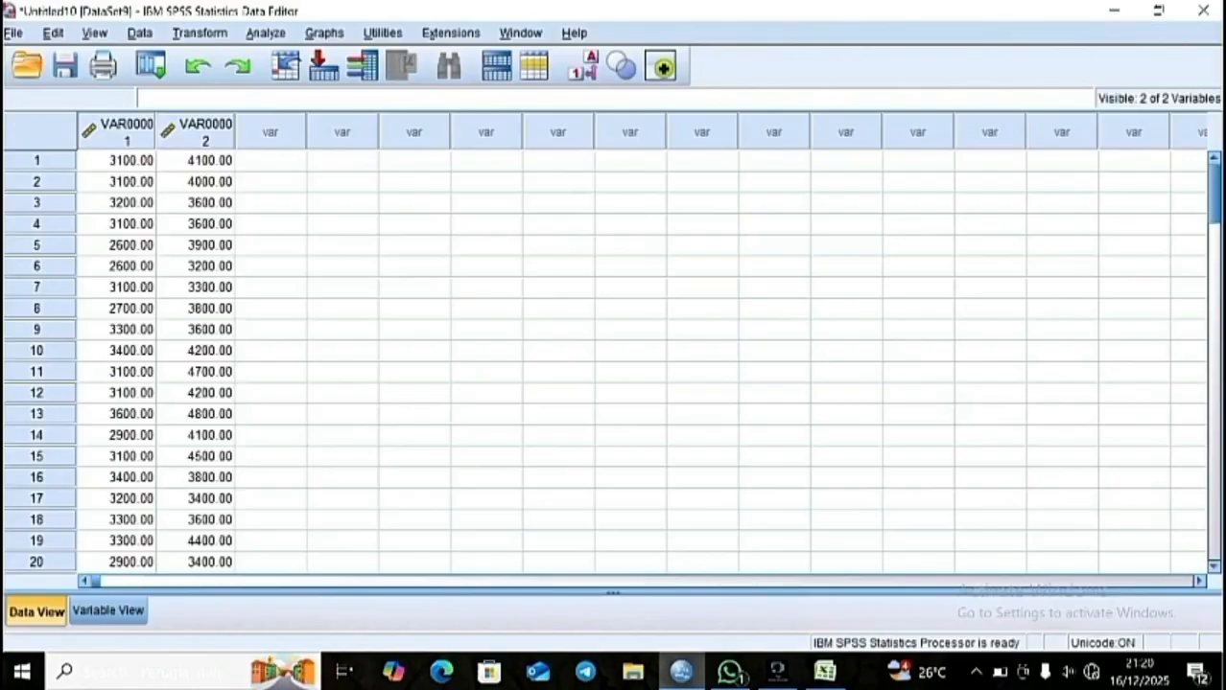
pyautogui.click(270, 161)
pyautogui.hotkey('ctrl', 'v')
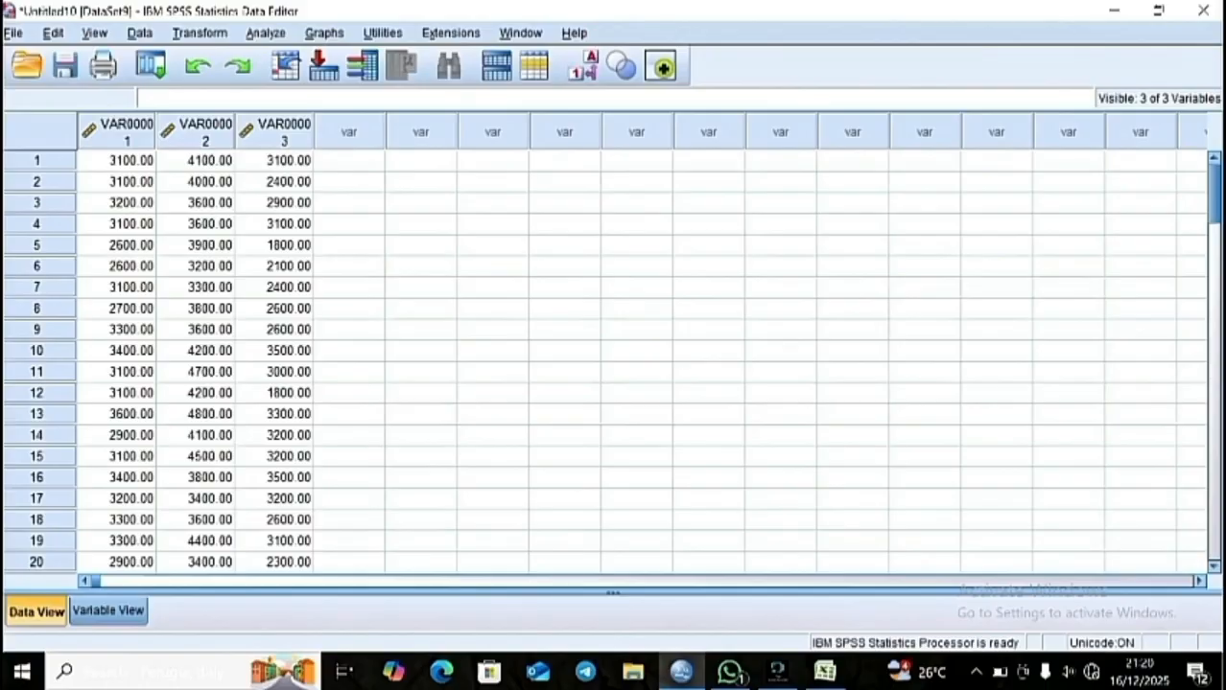
# Rename the three variables as PRDK, HRG and K.P, in that order.
pyautogui.click(107, 610)
pyautogui.click(119, 119)
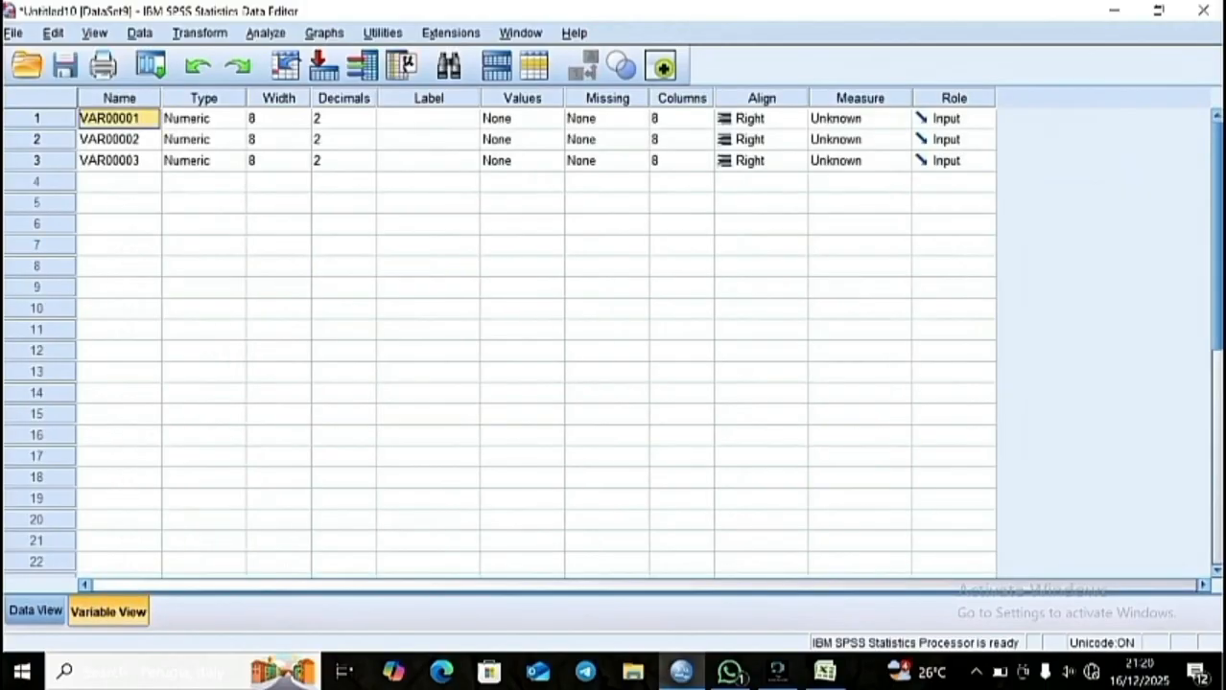
pyautogui.write('PRDK')
pyautogui.press('Return')
pyautogui.write('HRG')
pyautogui.press('Return')
pyautogui.write('K.P')
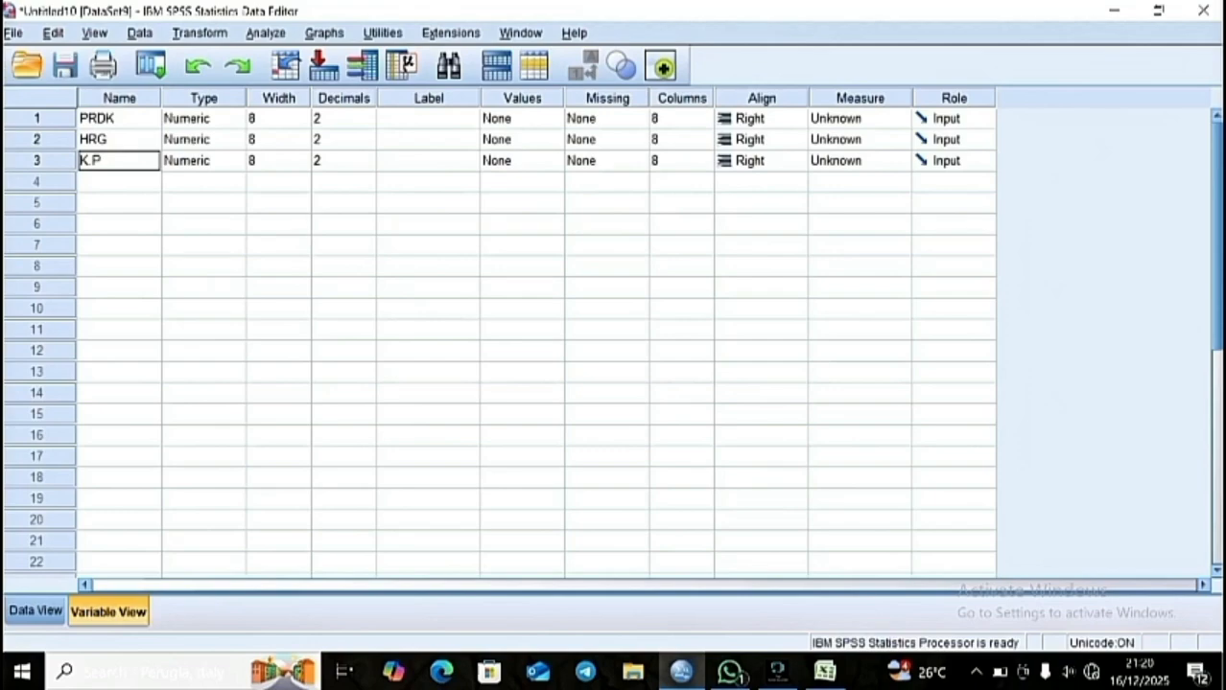
# Set up a linear regression with K.P as dependent and PRDK and HRG as independents.
pyautogui.click(265, 33)
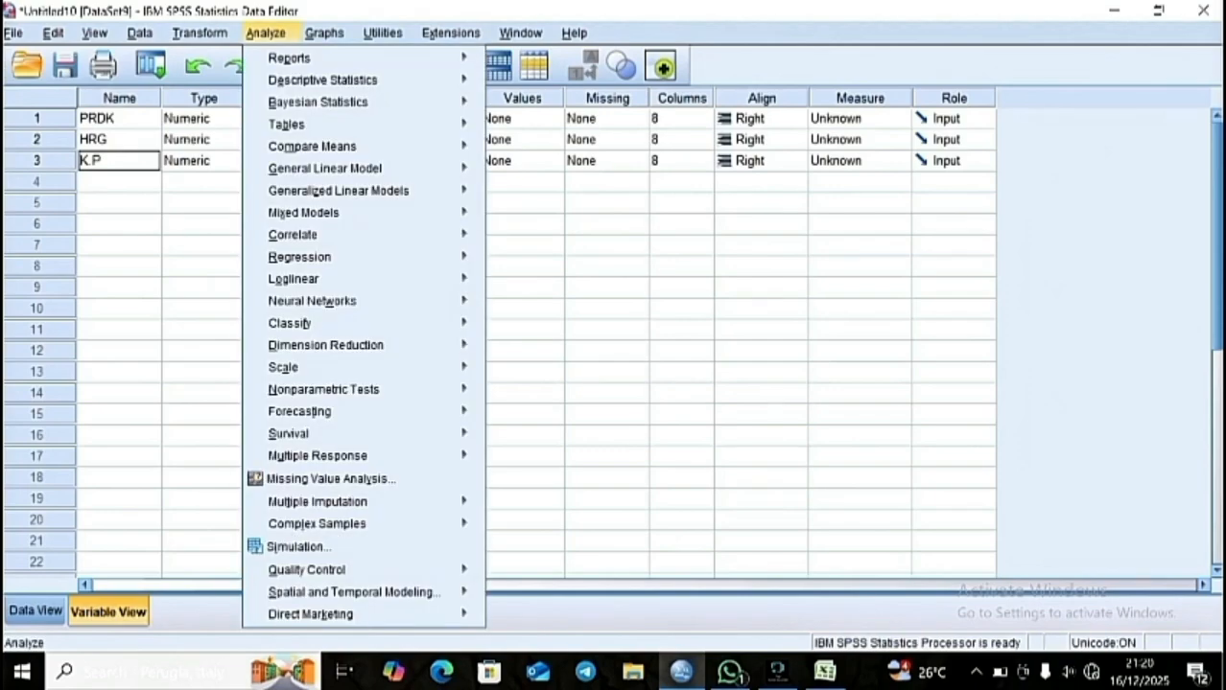
pyautogui.moveTo(339, 189)
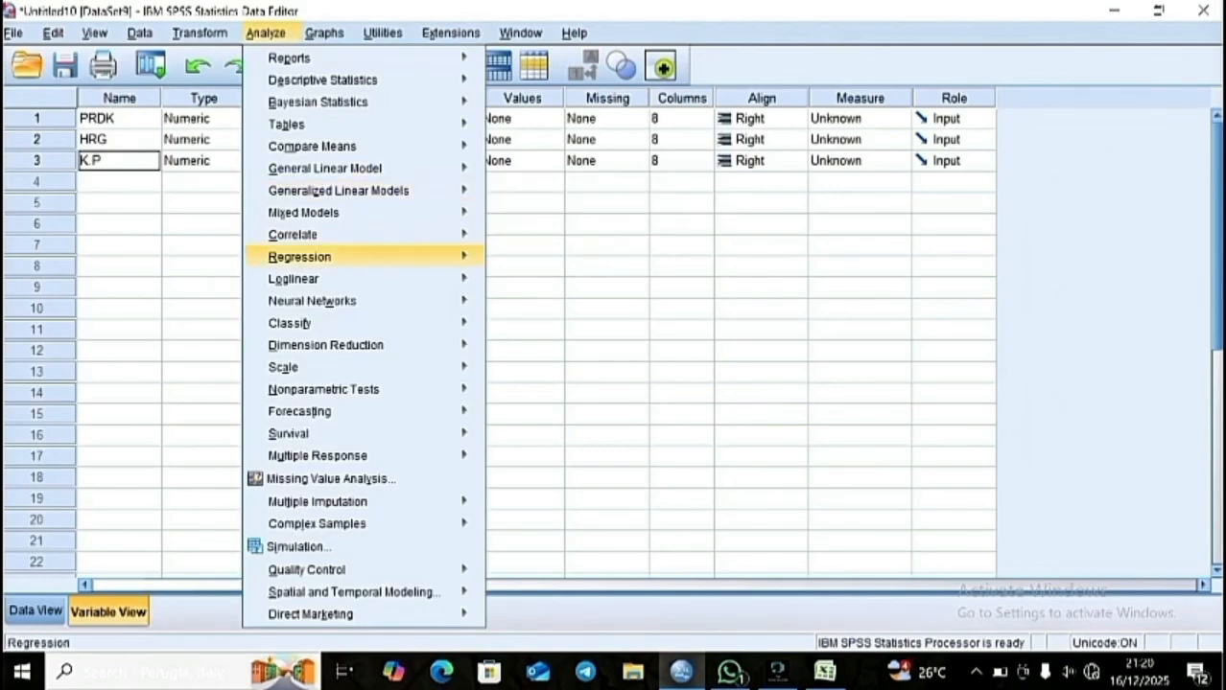
pyautogui.moveTo(299, 257)
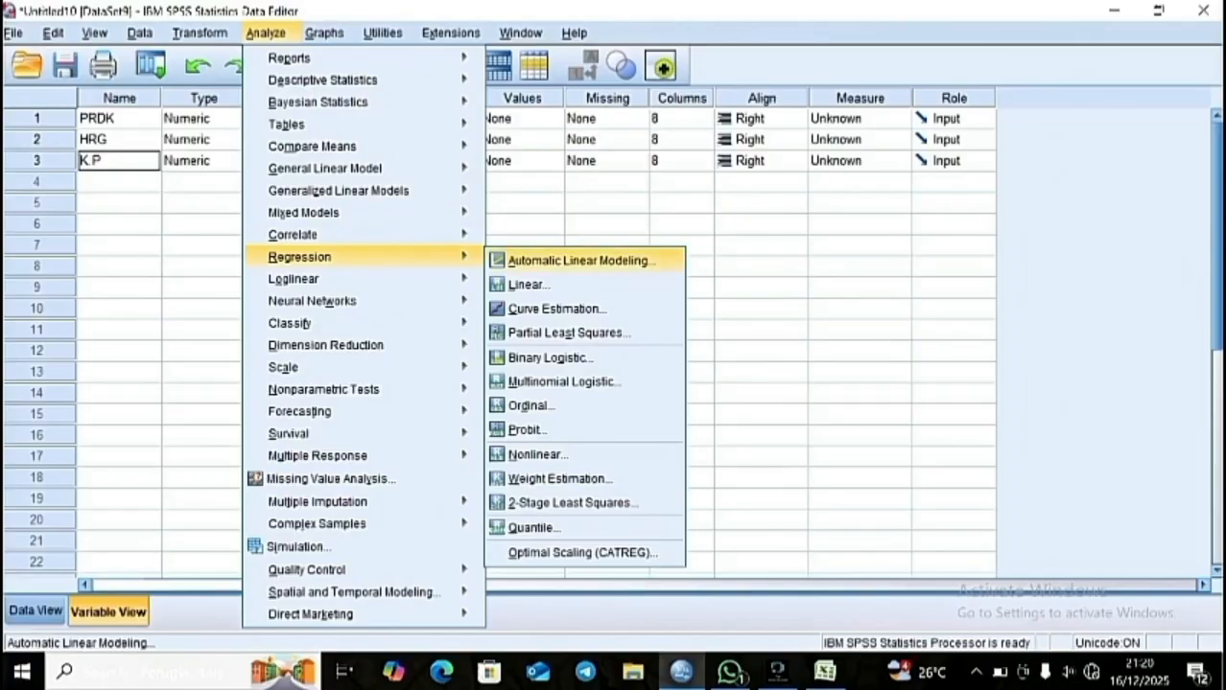
pyautogui.click(527, 284)
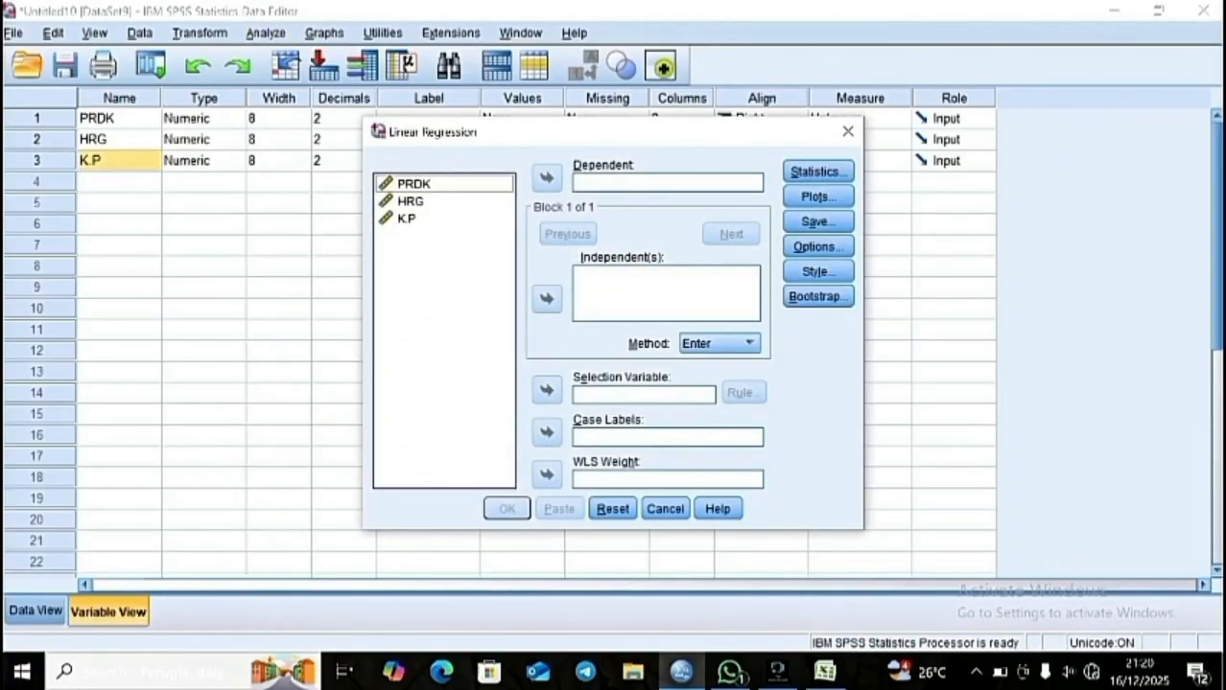
pyautogui.click(406, 219)
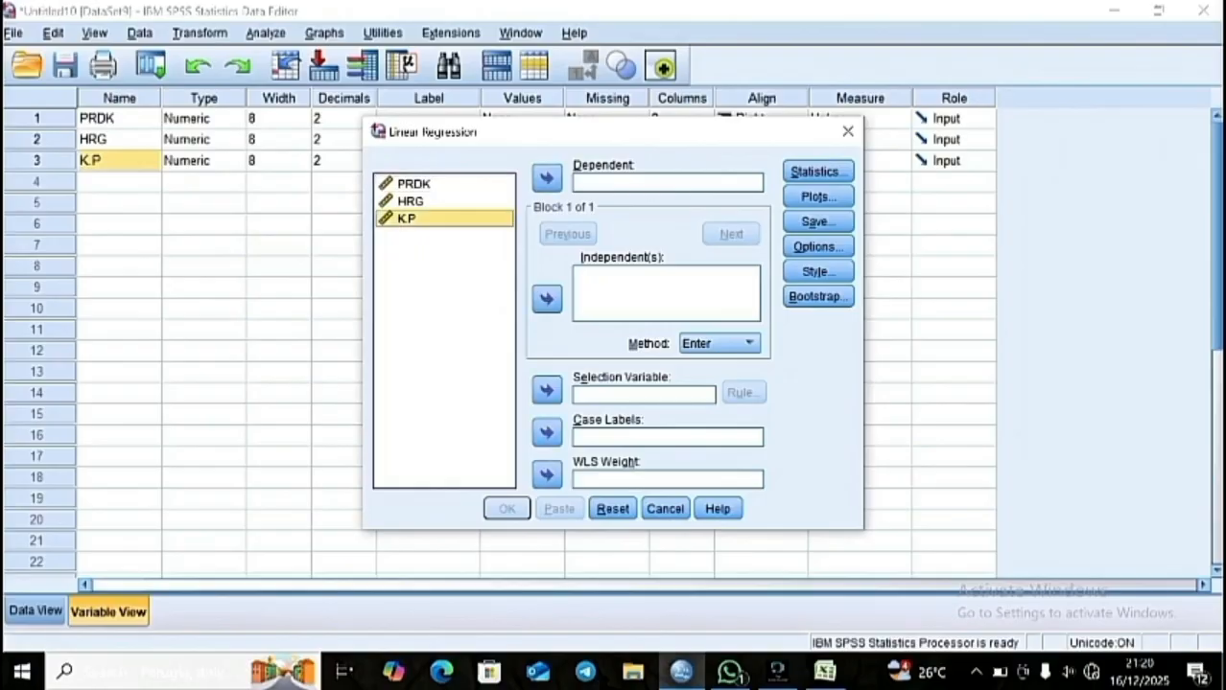
pyautogui.click(547, 178)
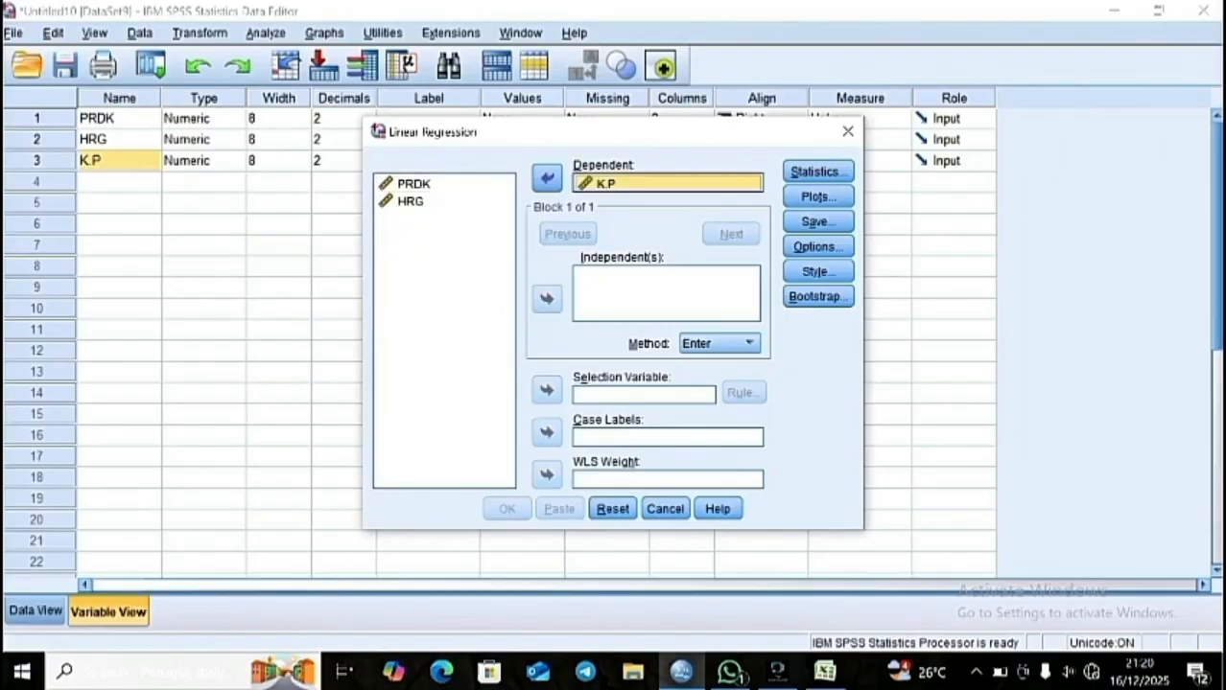
pyautogui.moveTo(413, 184); pyautogui.dragTo(410, 202)
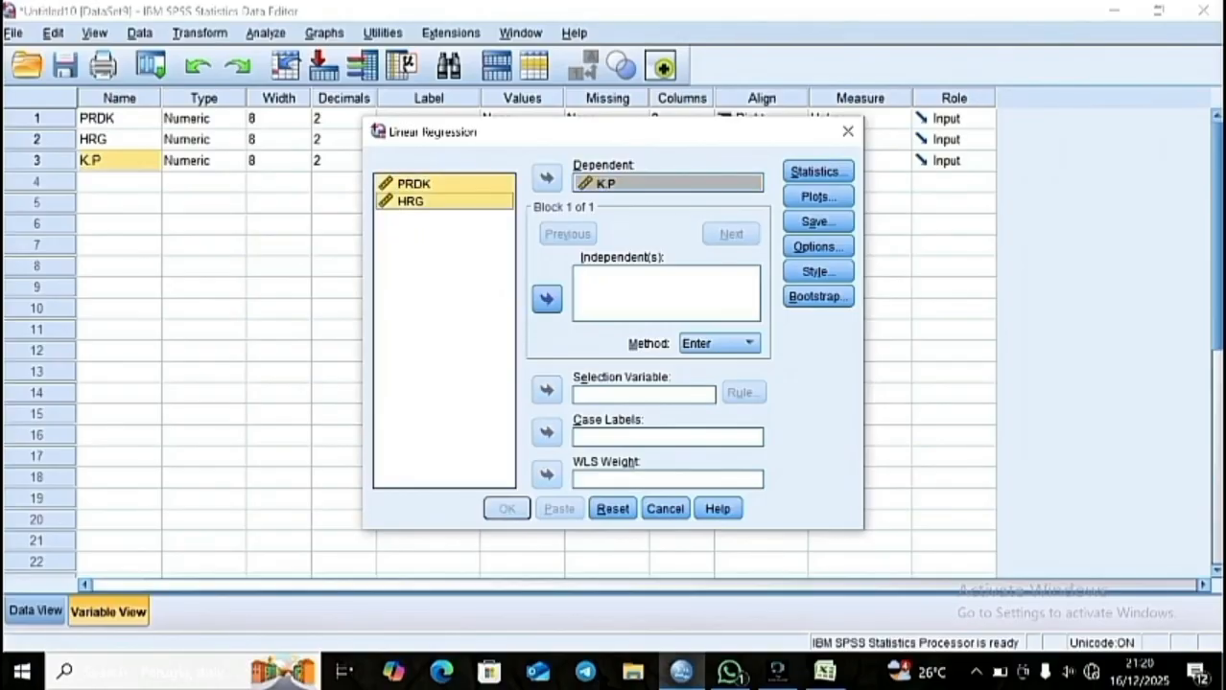
pyautogui.click(546, 299)
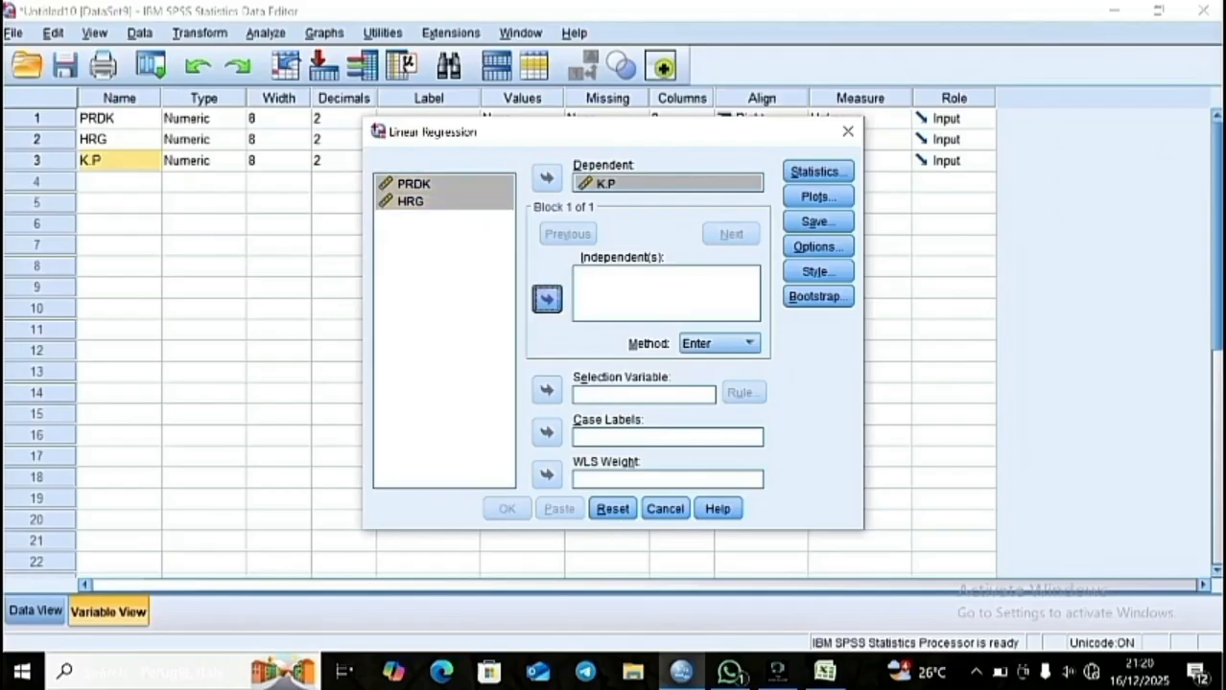
# Include collinearity diagnostics, run the regression and examine the coefficients and collinearity tables.
pyautogui.click(817, 172)
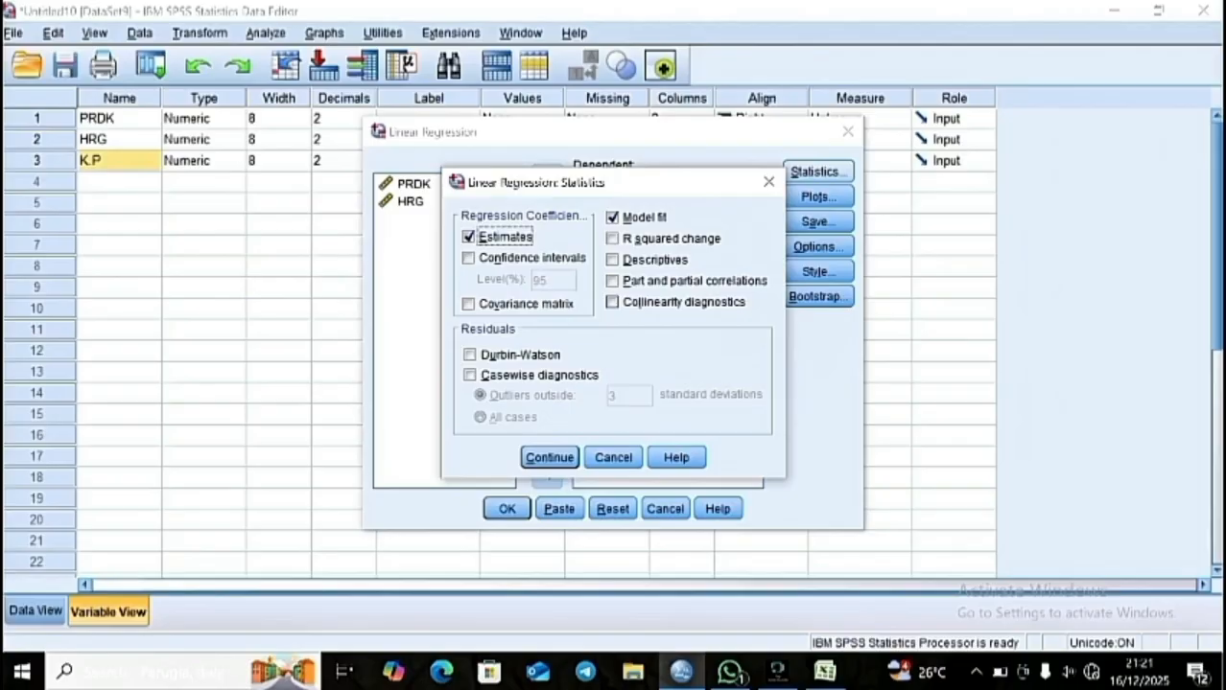
pyautogui.click(612, 302)
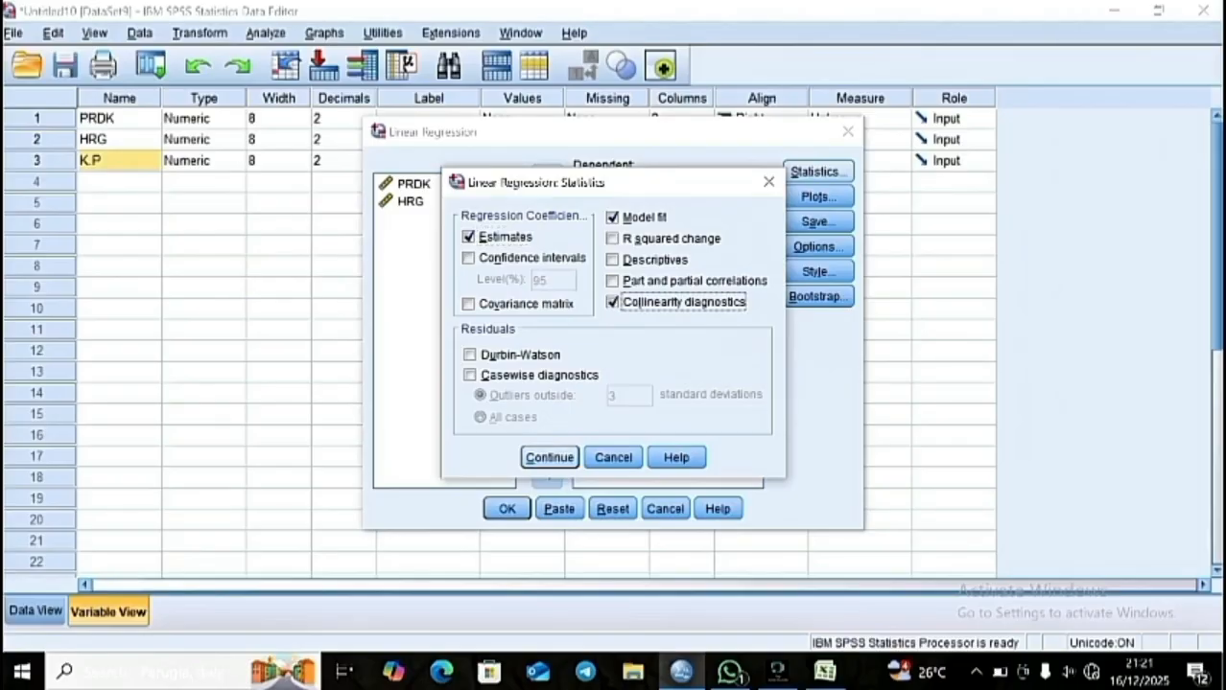
pyautogui.click(549, 458)
pyautogui.click(506, 509)
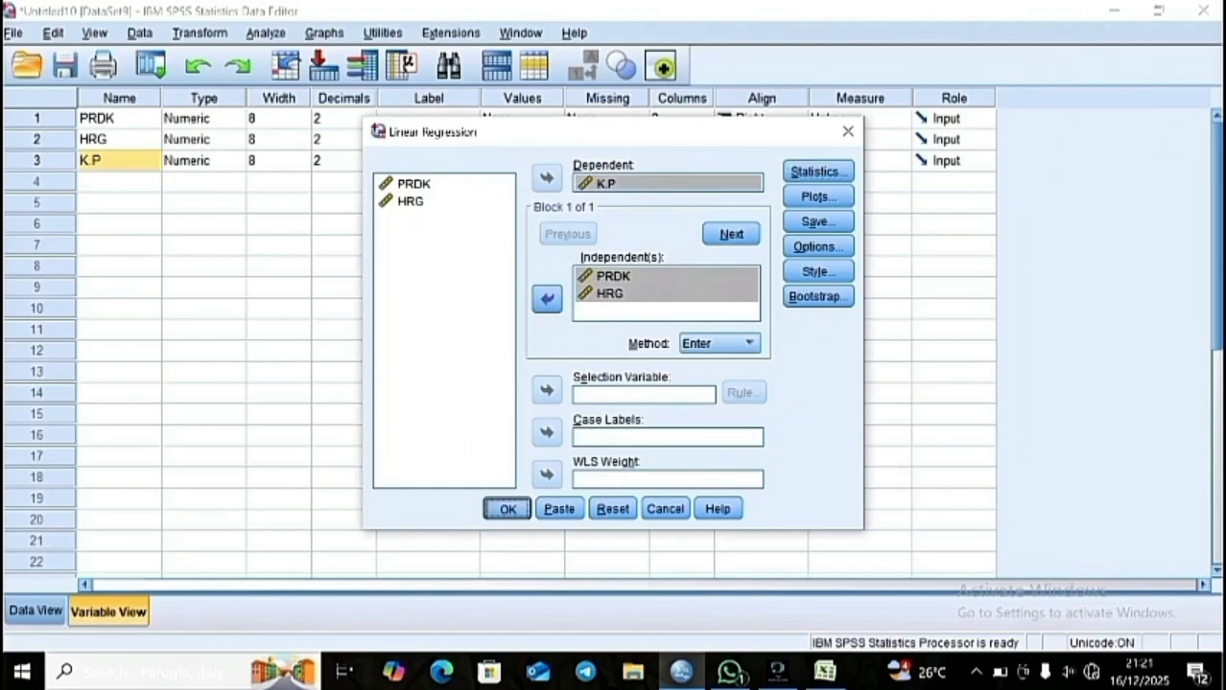
pyautogui.scroll(-14, 576, 441)
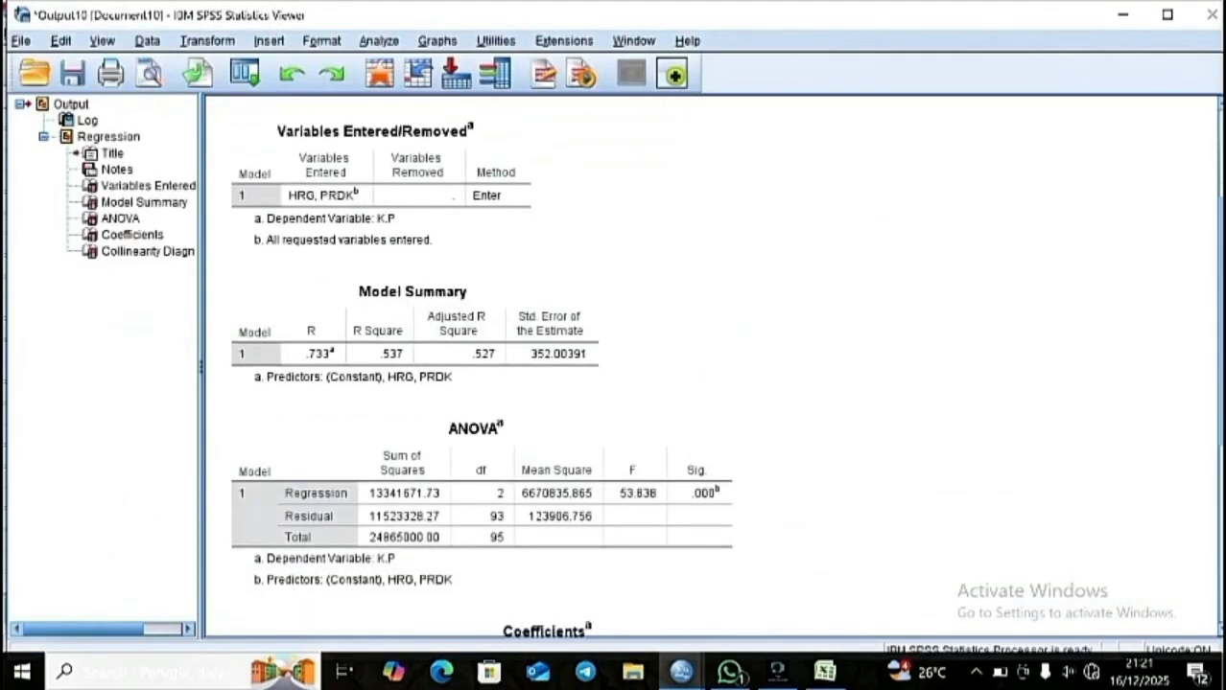
pyautogui.scroll(6, 479, 384)
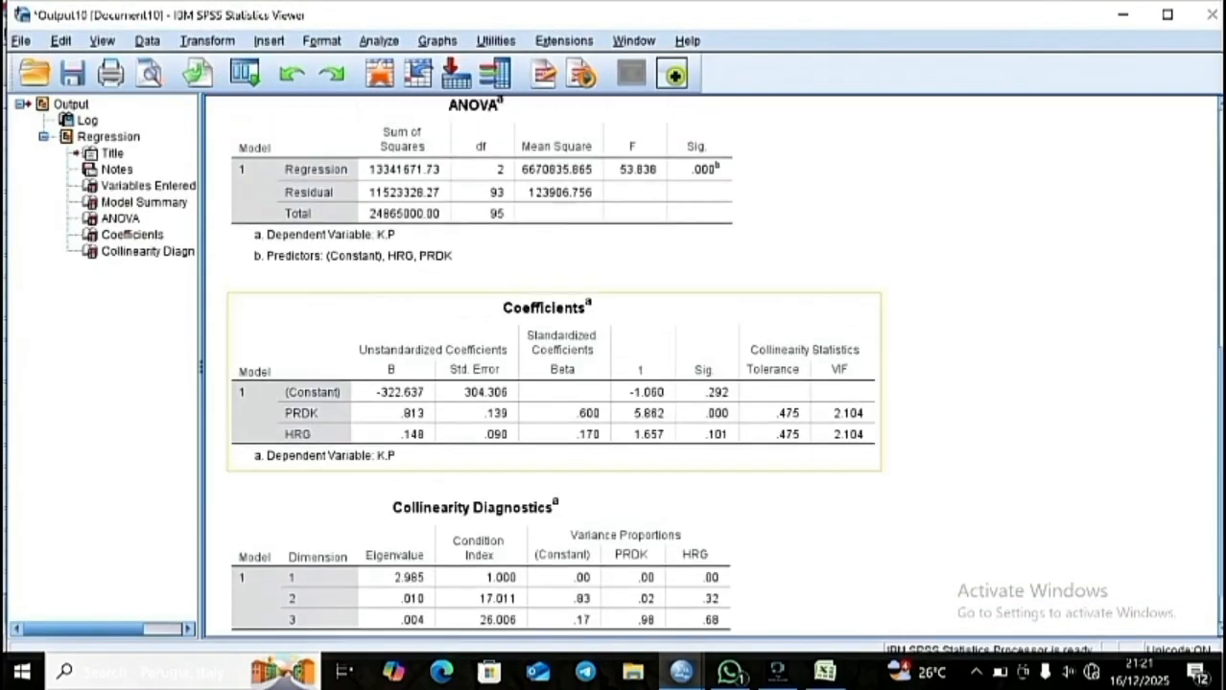
pyautogui.scroll(-4, 479, 383)
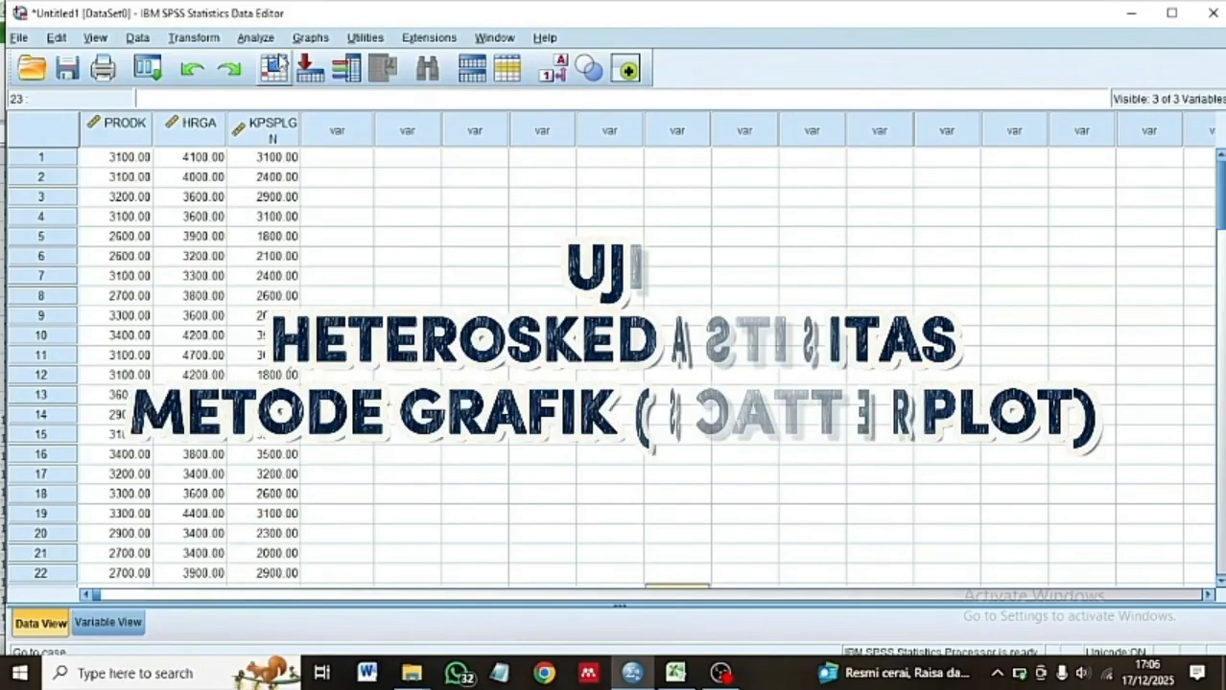
# Set up a linear regression with KPSPLGN as dependent and PRODK and HRGA as independents.
pyautogui.click(257, 244)
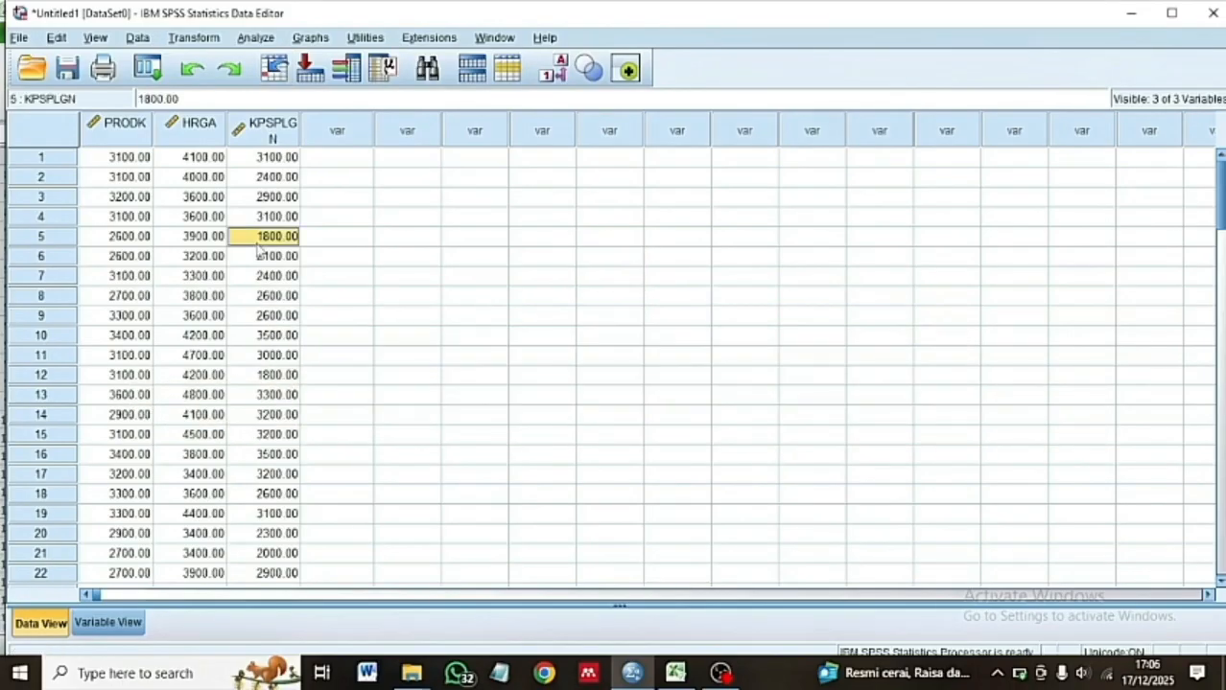
pyautogui.click(257, 39)
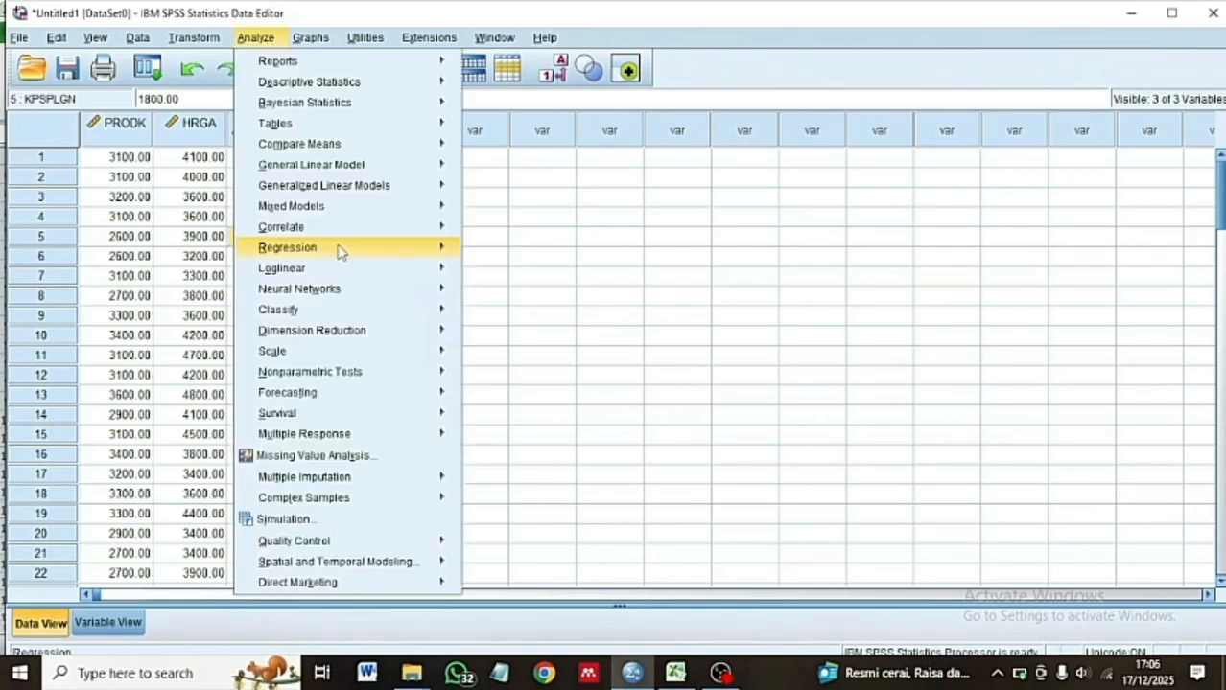
pyautogui.moveTo(339, 251)
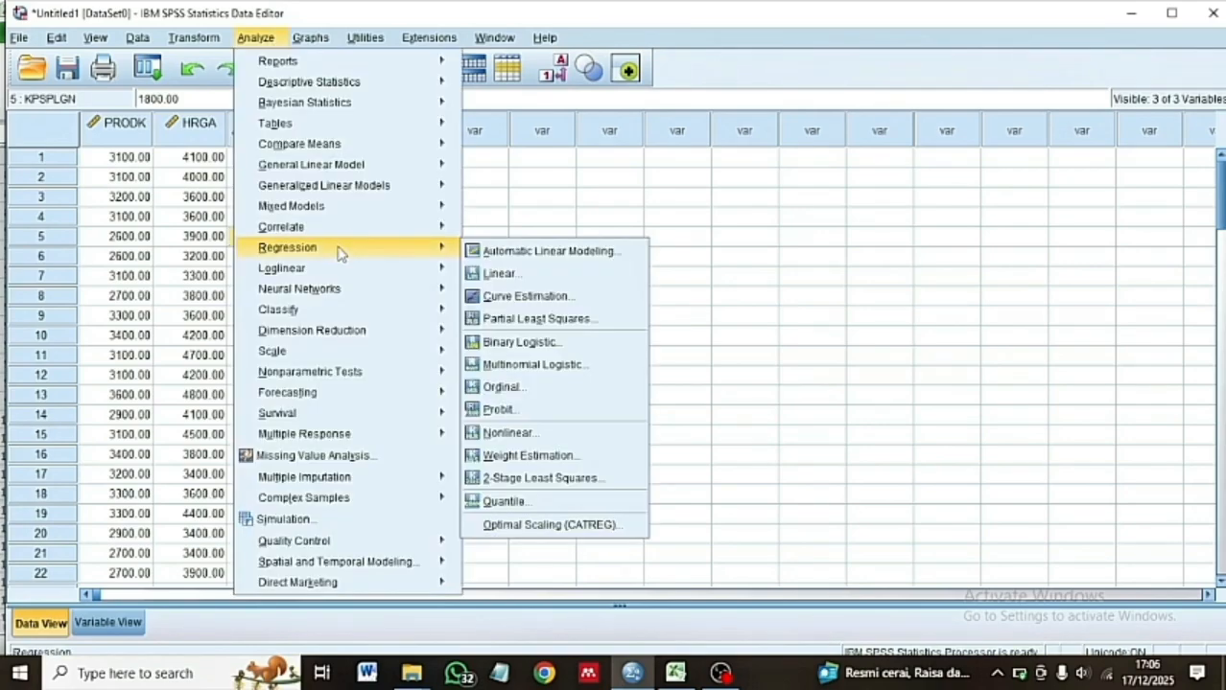
pyautogui.click(484, 275)
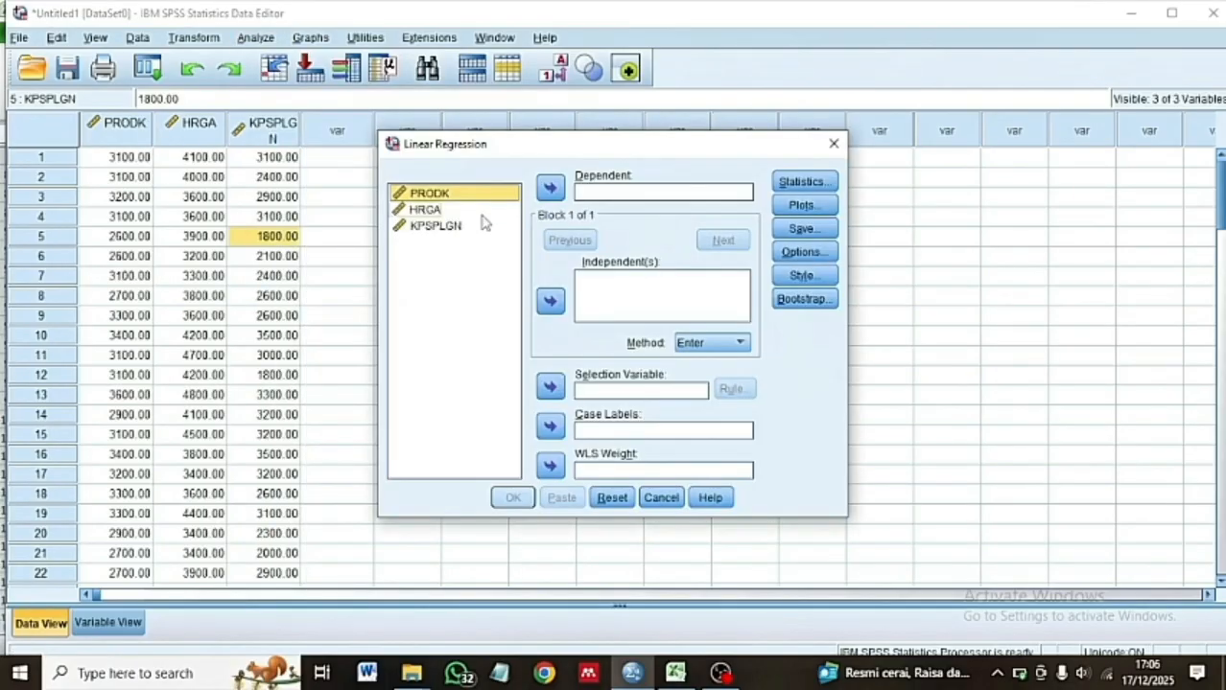
pyautogui.keyDown('ctrl'); pyautogui.click(480, 210); pyautogui.keyUp('ctrl')
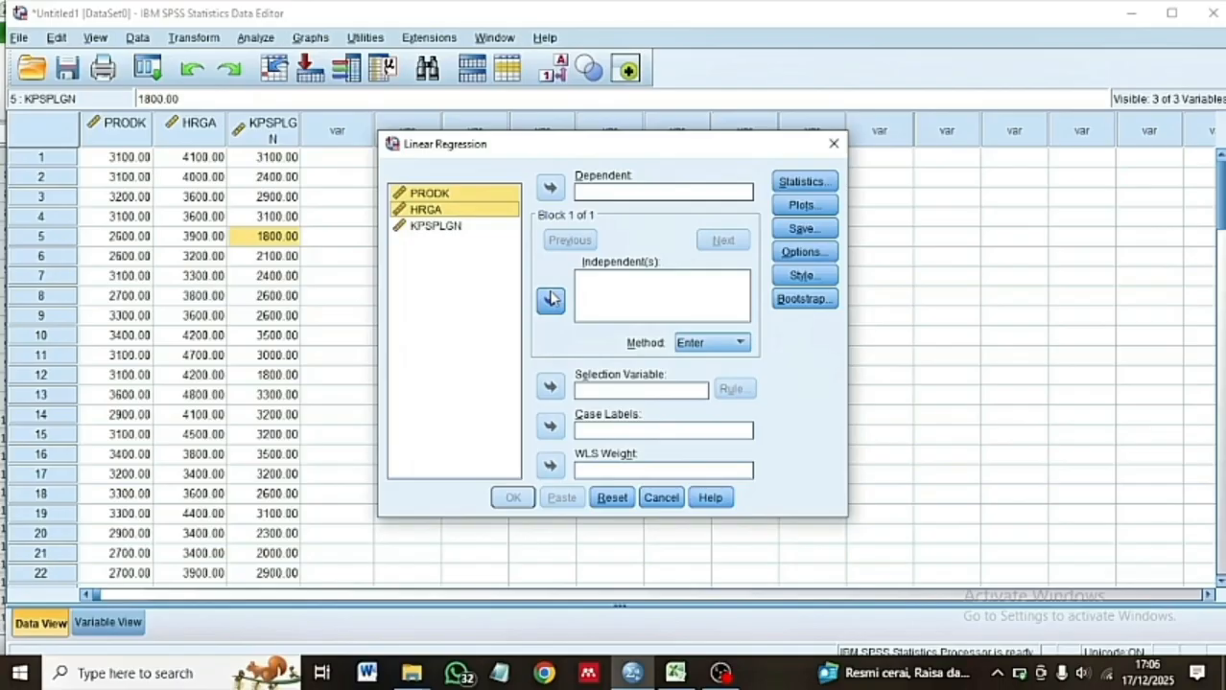
pyautogui.click(551, 300)
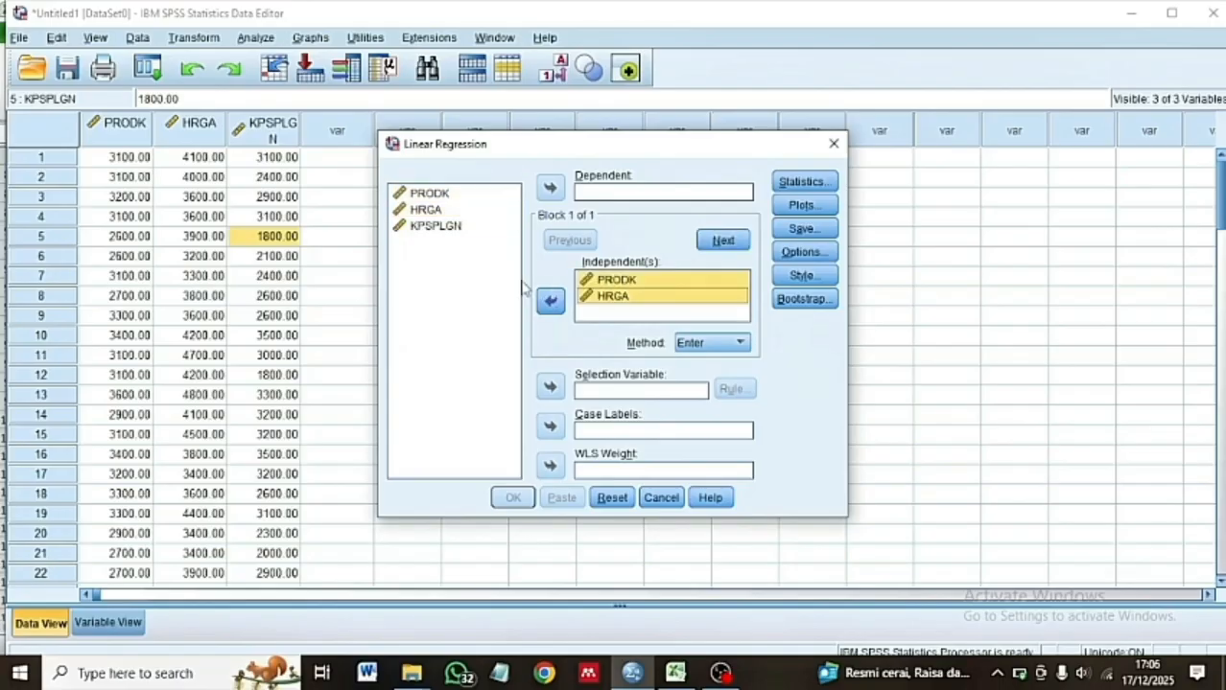
pyautogui.click(470, 210)
pyautogui.click(470, 228)
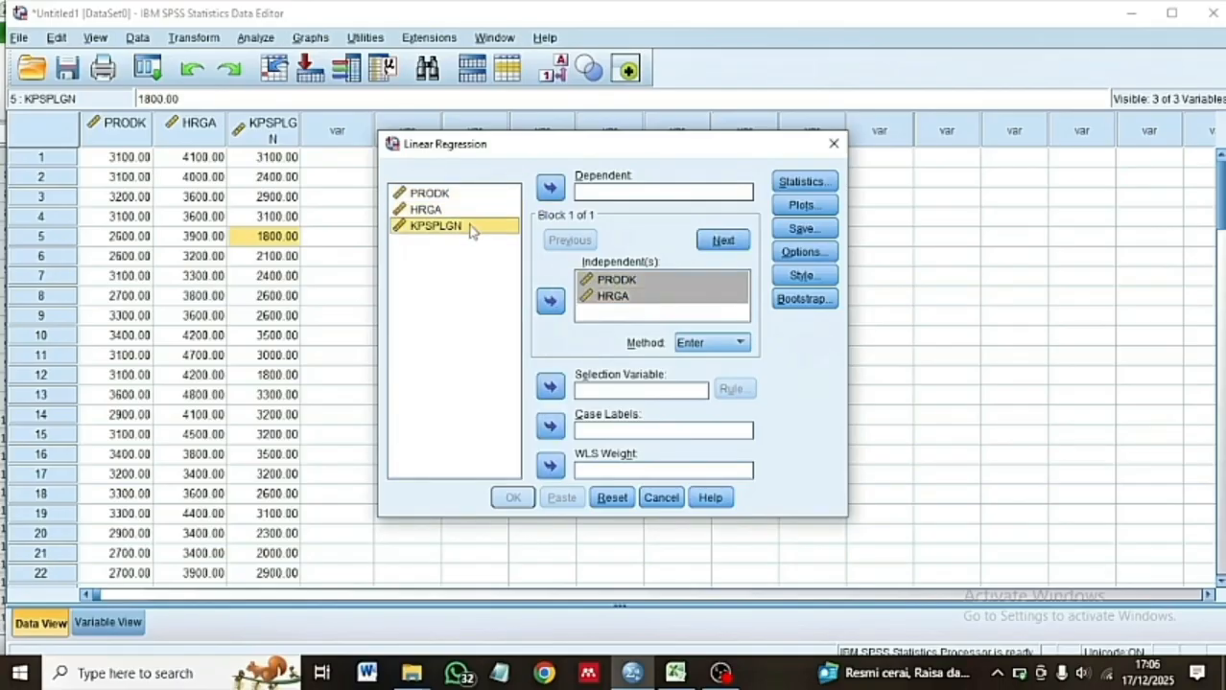
pyautogui.click(551, 188)
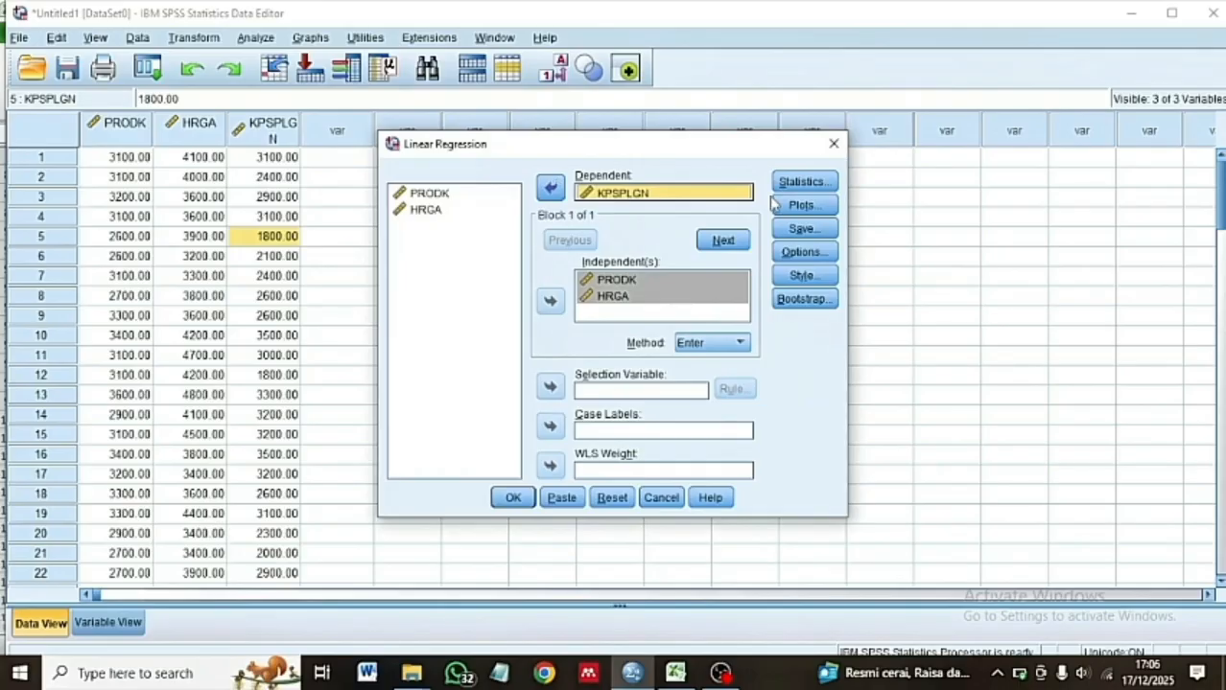
# Add collinearity diagnostics to the statistics of the KPSPLGN regression.
pyautogui.click(800, 184)
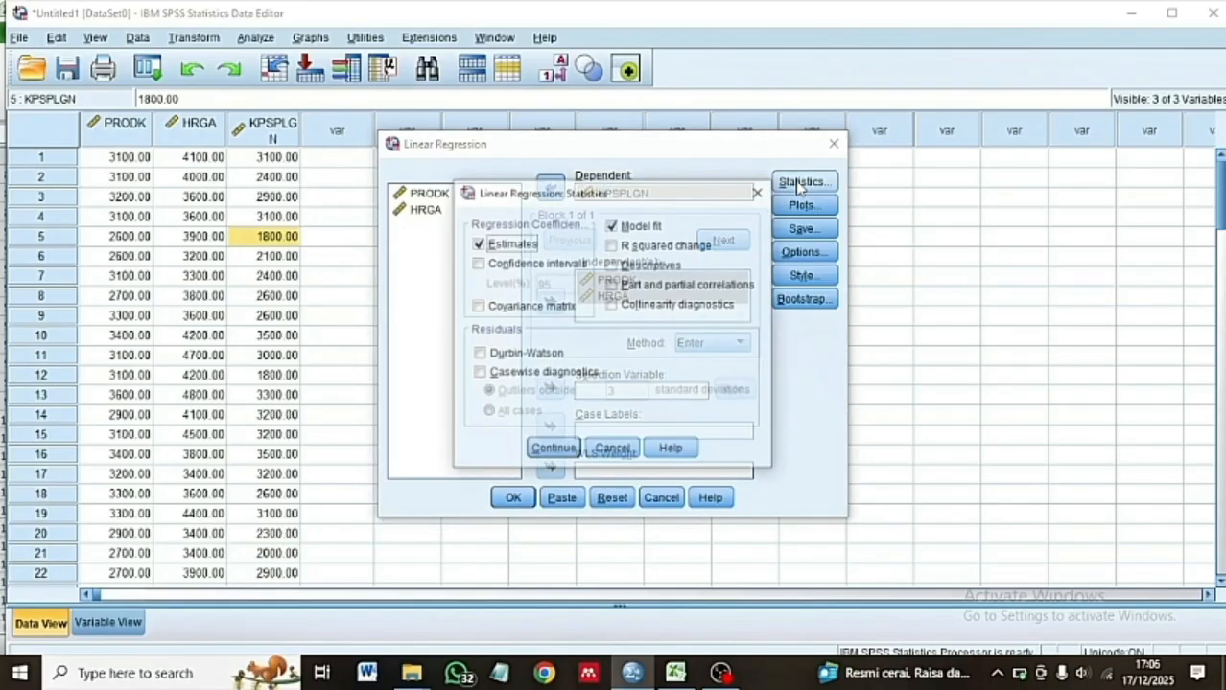
pyautogui.click(619, 307)
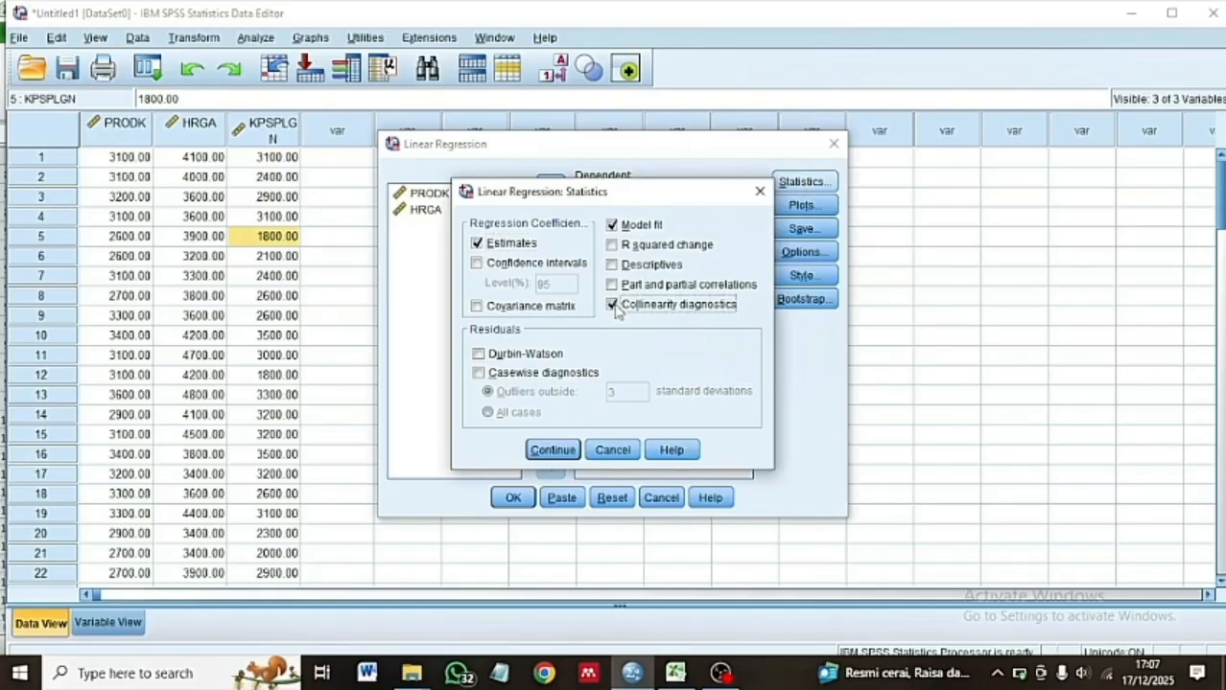
pyautogui.click(553, 450)
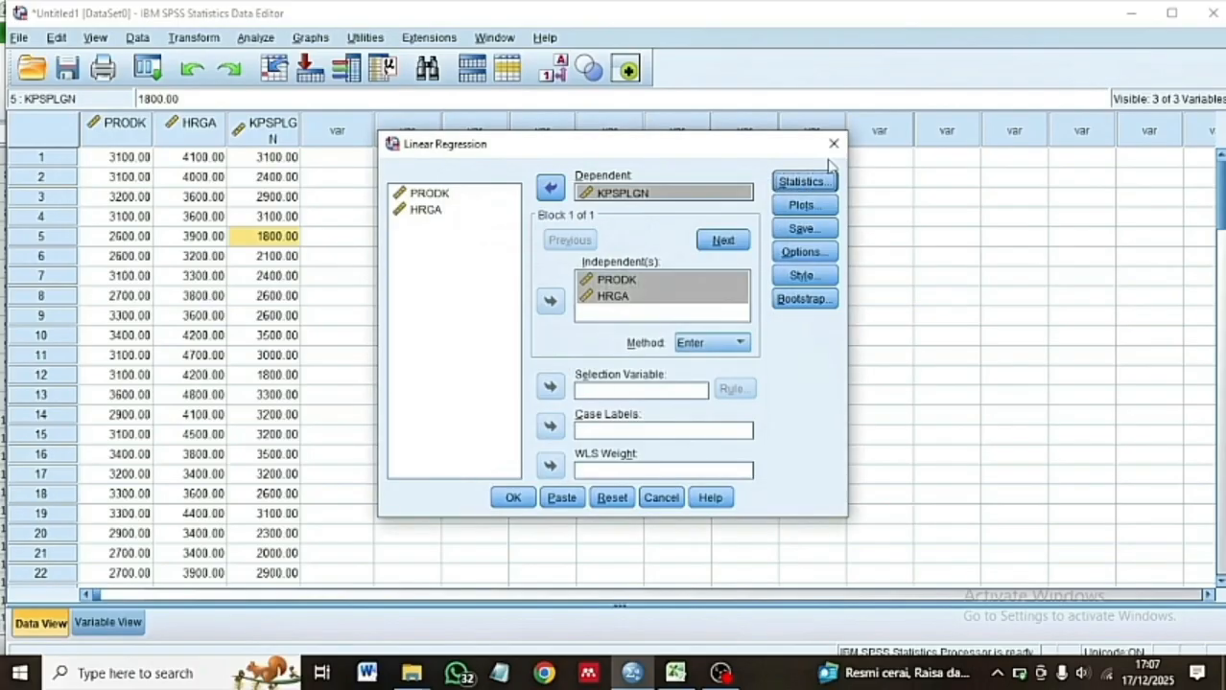
# Request a residual histogram and a scatterplot with *SRESID as Y and *ZPRED as X, and run the regression.
pyautogui.click(823, 210)
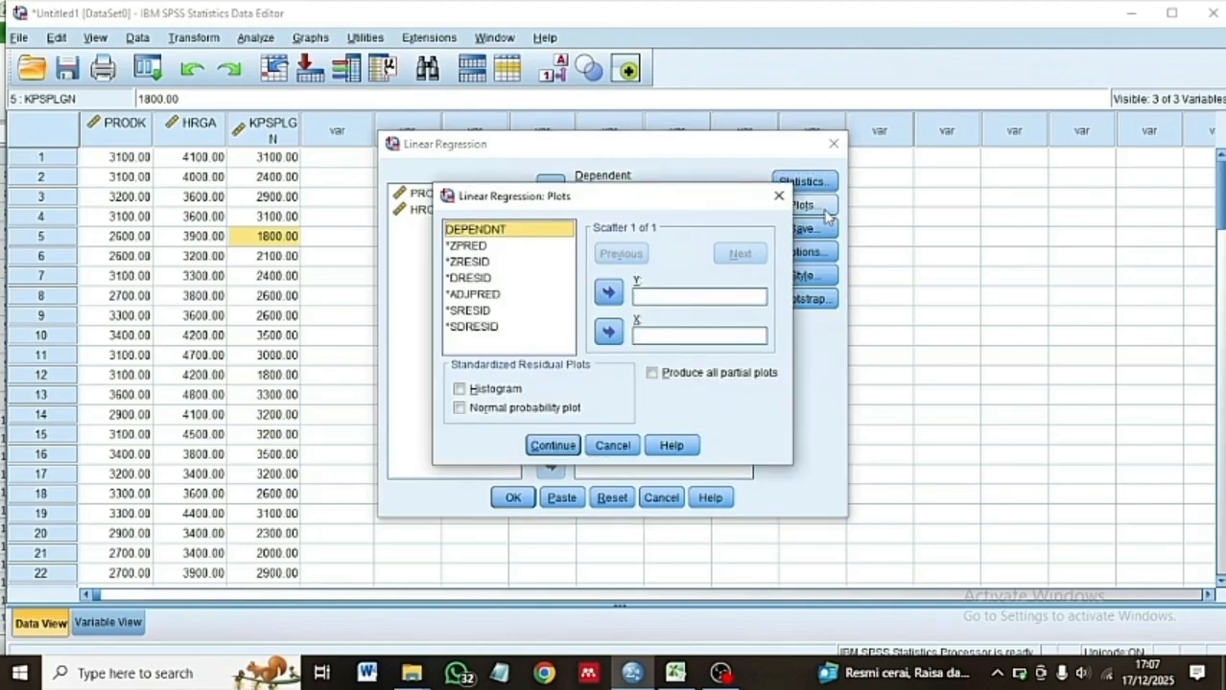
pyautogui.click(461, 390)
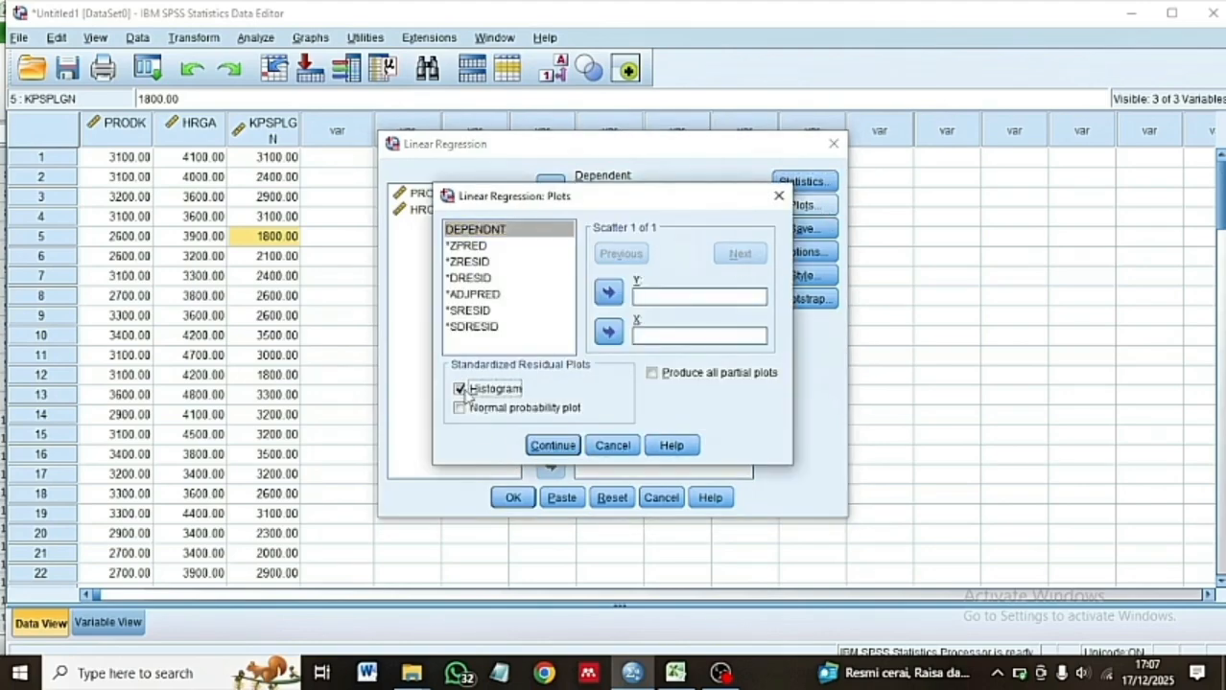
pyautogui.click(484, 247)
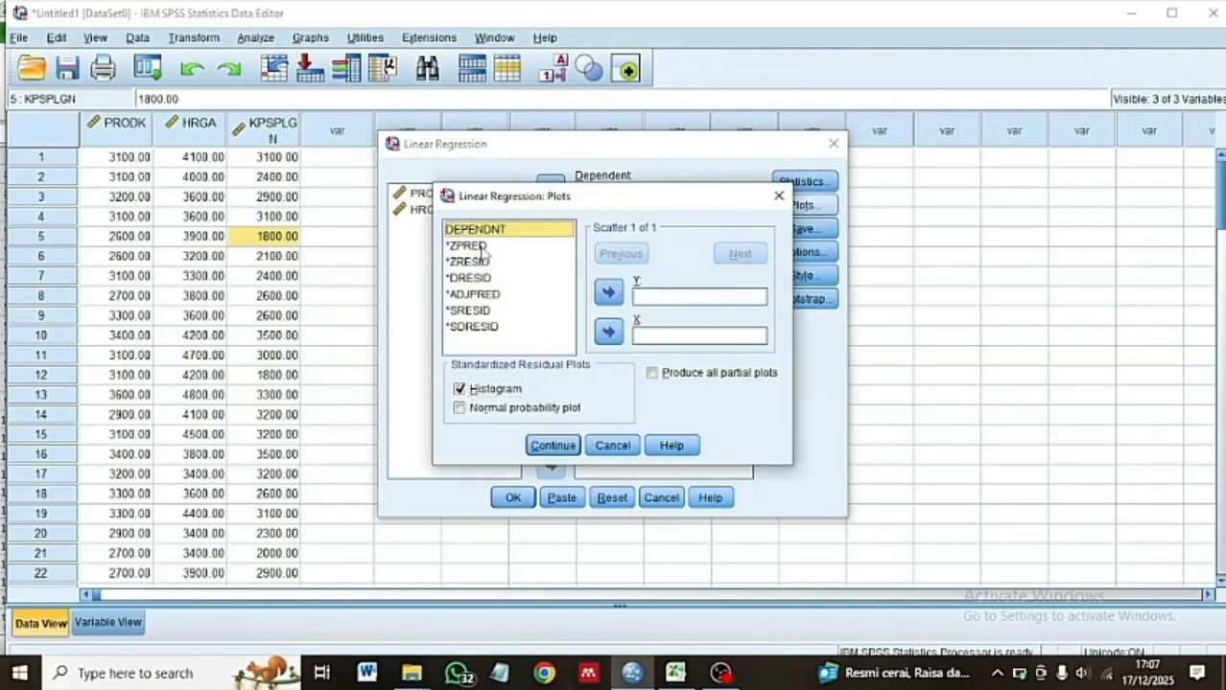
pyautogui.click(608, 332)
pyautogui.click(477, 312)
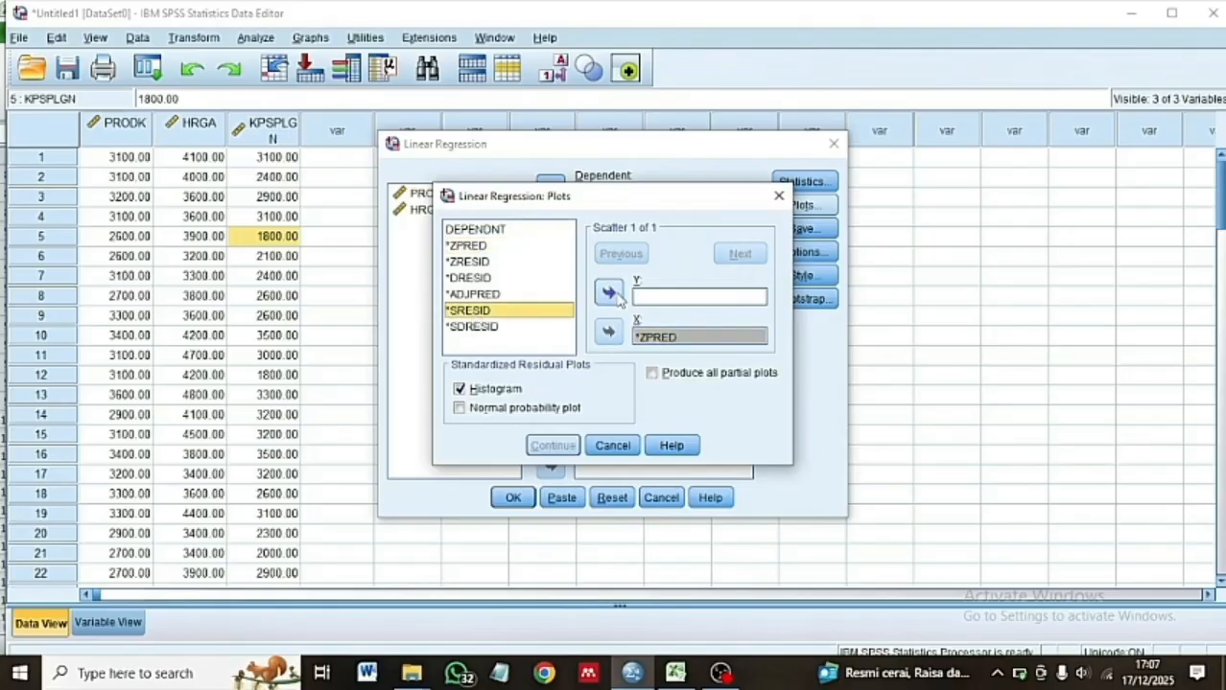
pyautogui.click(613, 295)
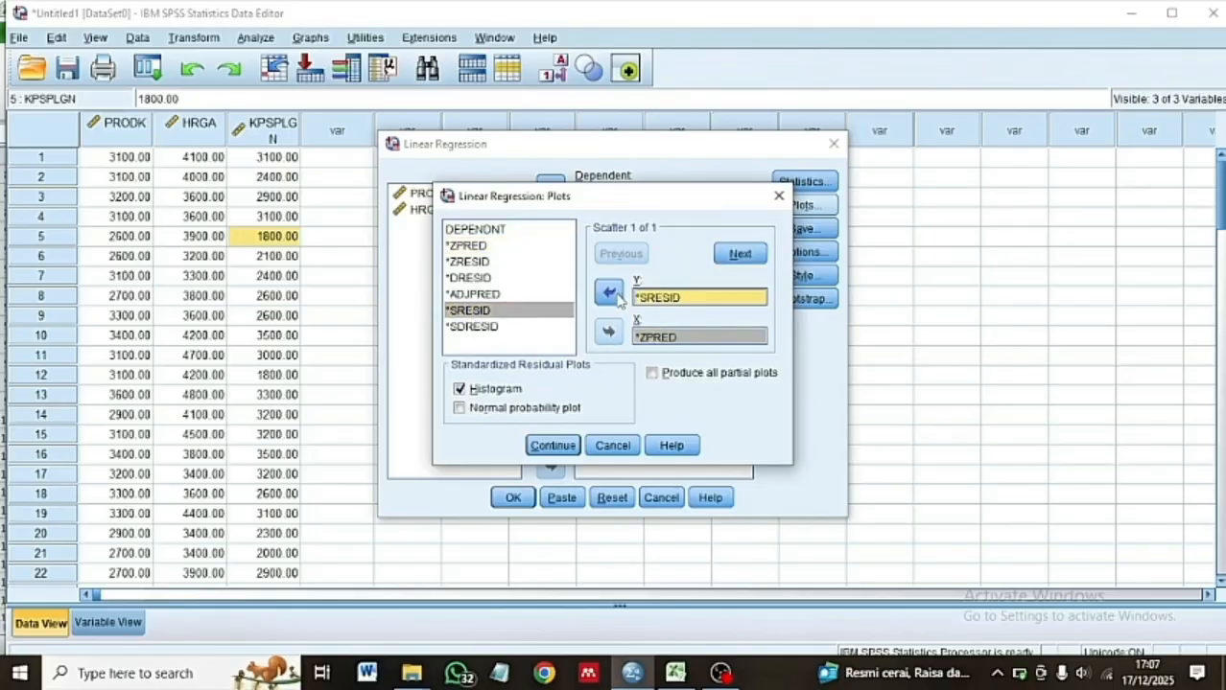
pyautogui.click(567, 448)
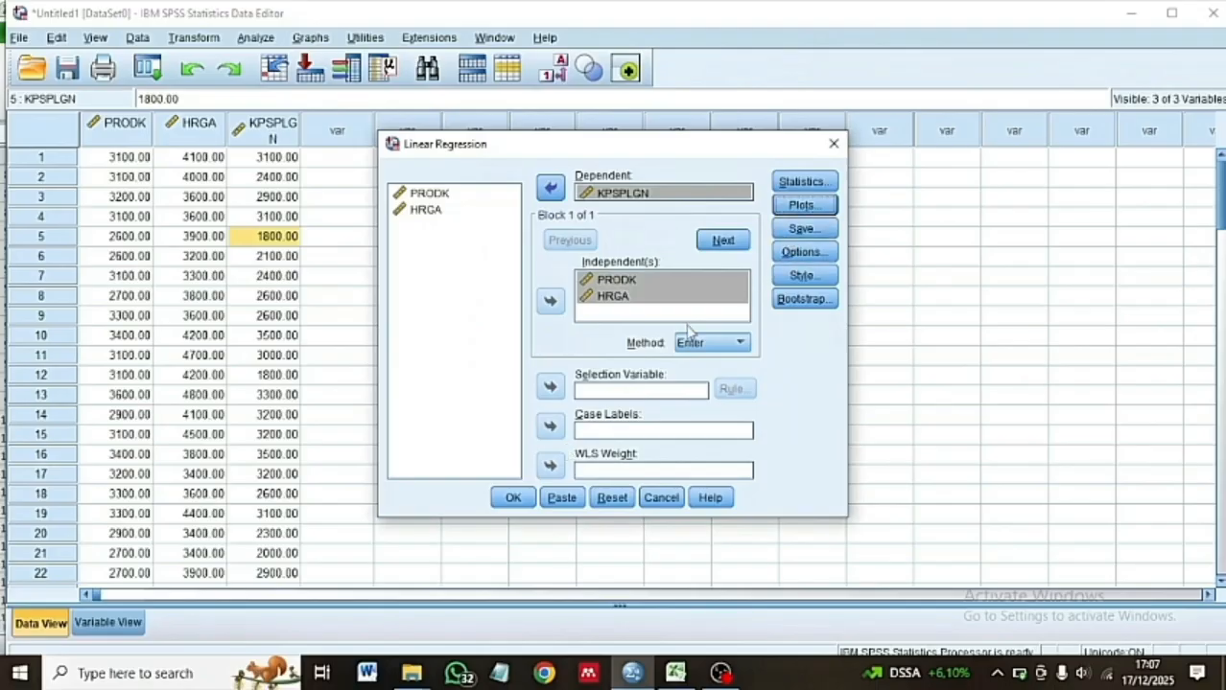
pyautogui.click(515, 498)
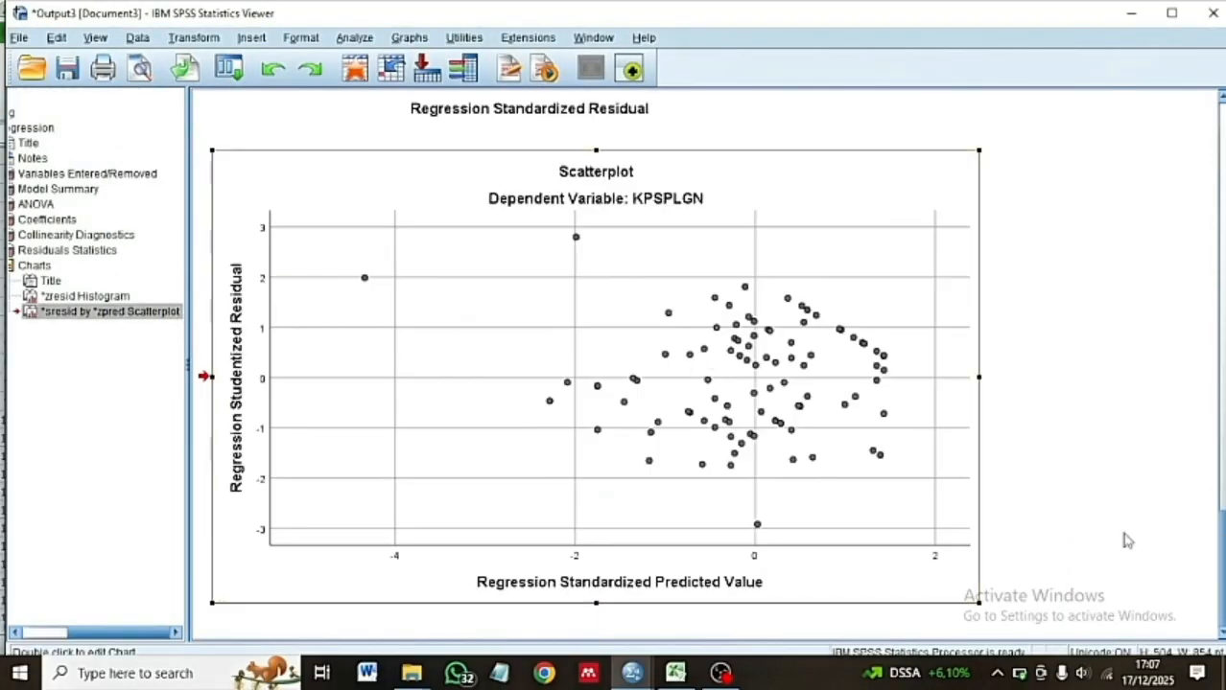
# Set up an export of all output to an Excel 2007 and Higher workbook, entering a file name that starts with "UJI H".
pyautogui.click(18, 38)
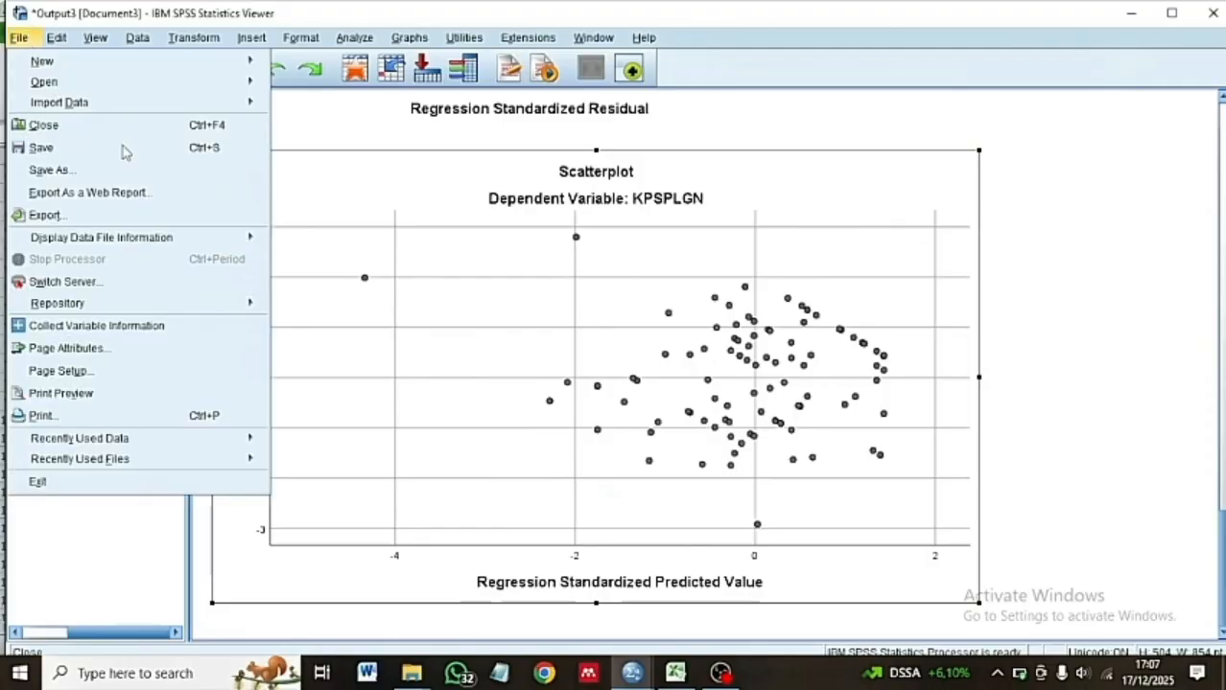
pyautogui.click(178, 224)
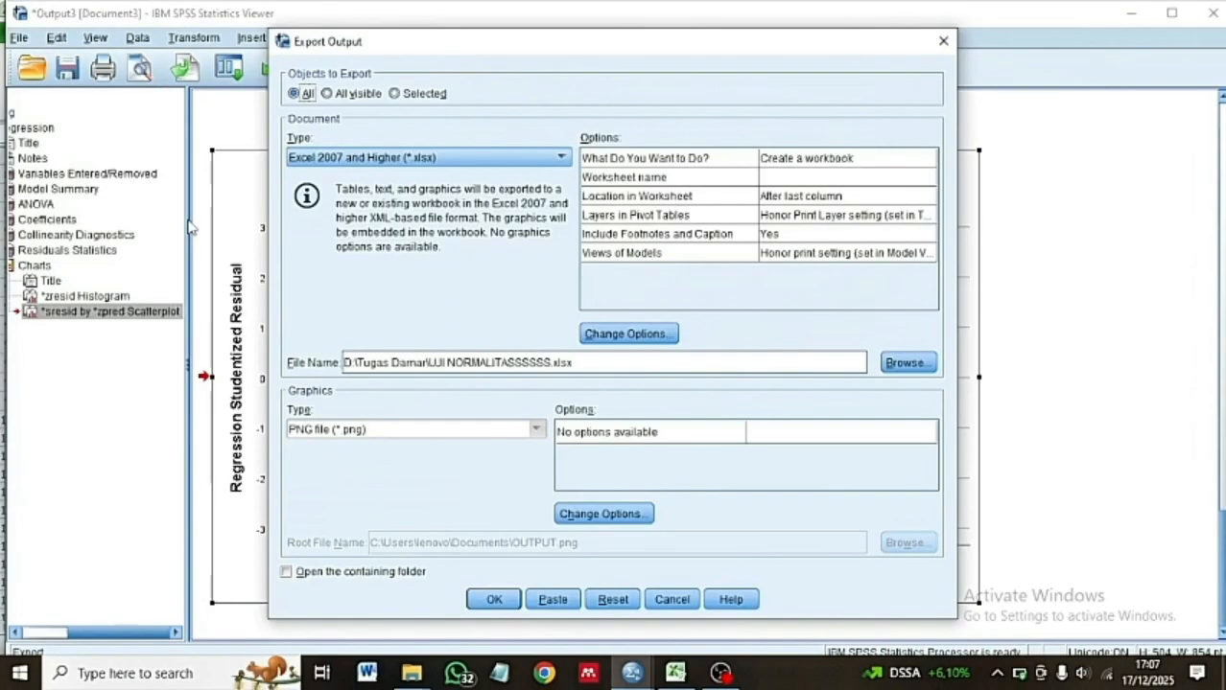
pyautogui.click(415, 363)
pyautogui.press('BackSpace')
pyautogui.write('UJI H')
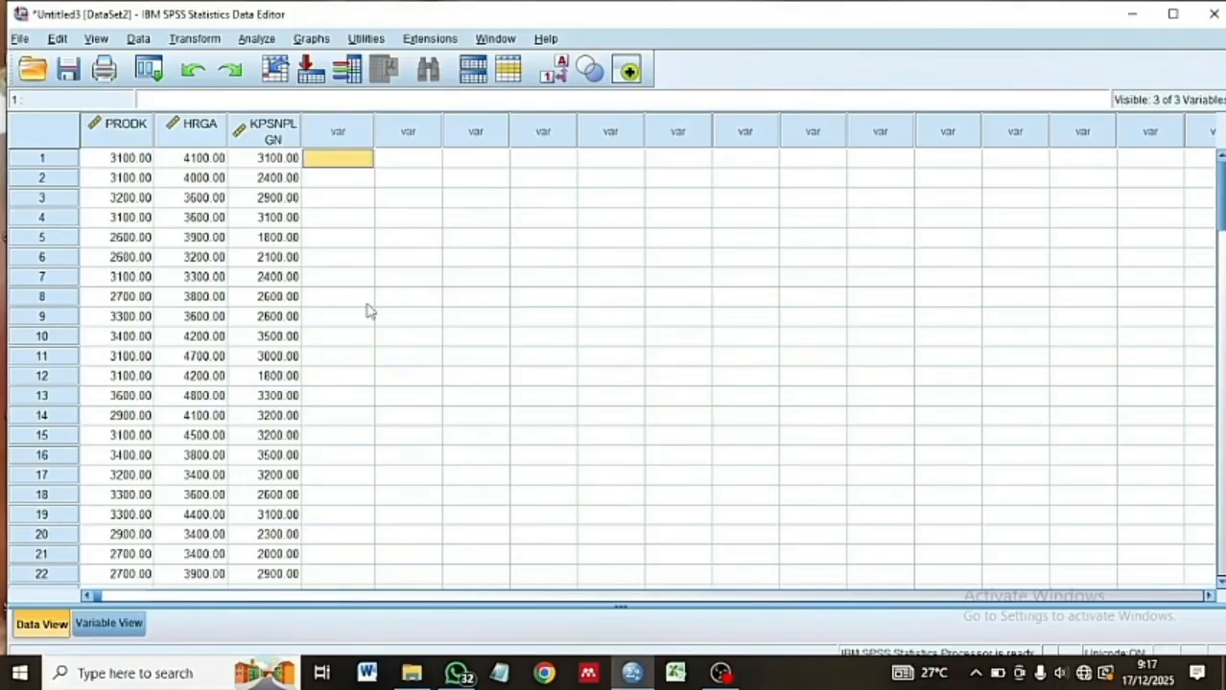
# Set up a linear regression with KPSNPLGN as dependent and PRODK and HRGA as independents in the Untitled3 dataset.
pyautogui.click(256, 38)
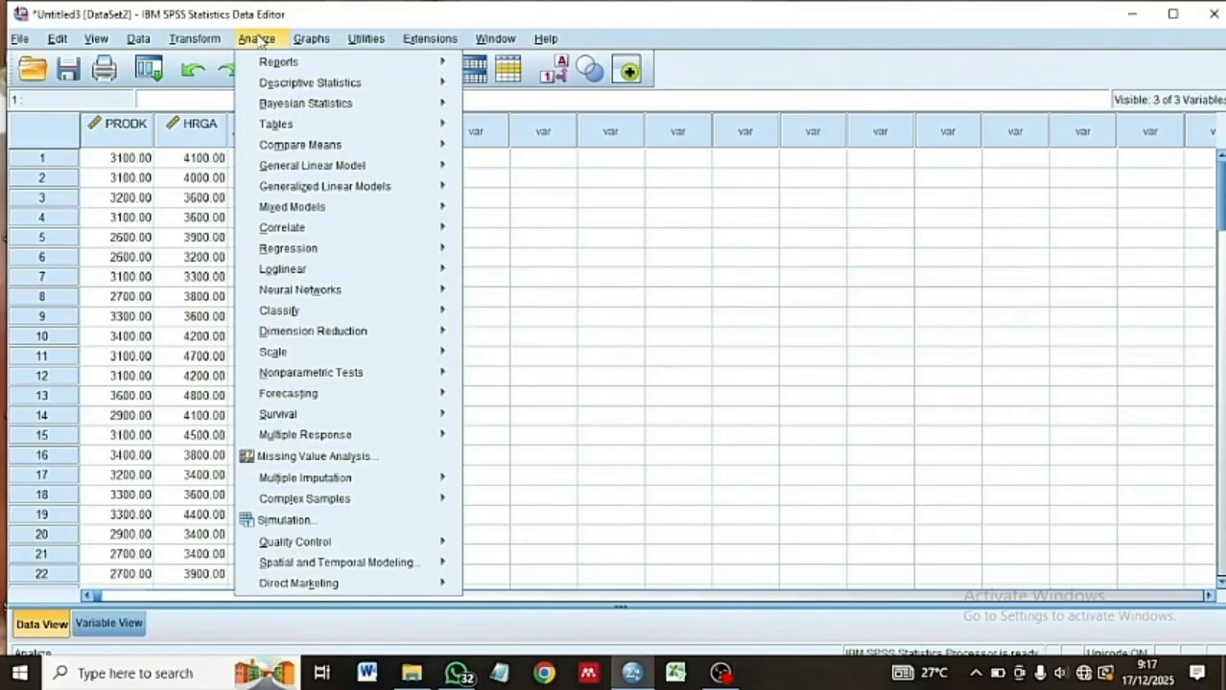
pyautogui.moveTo(320, 250)
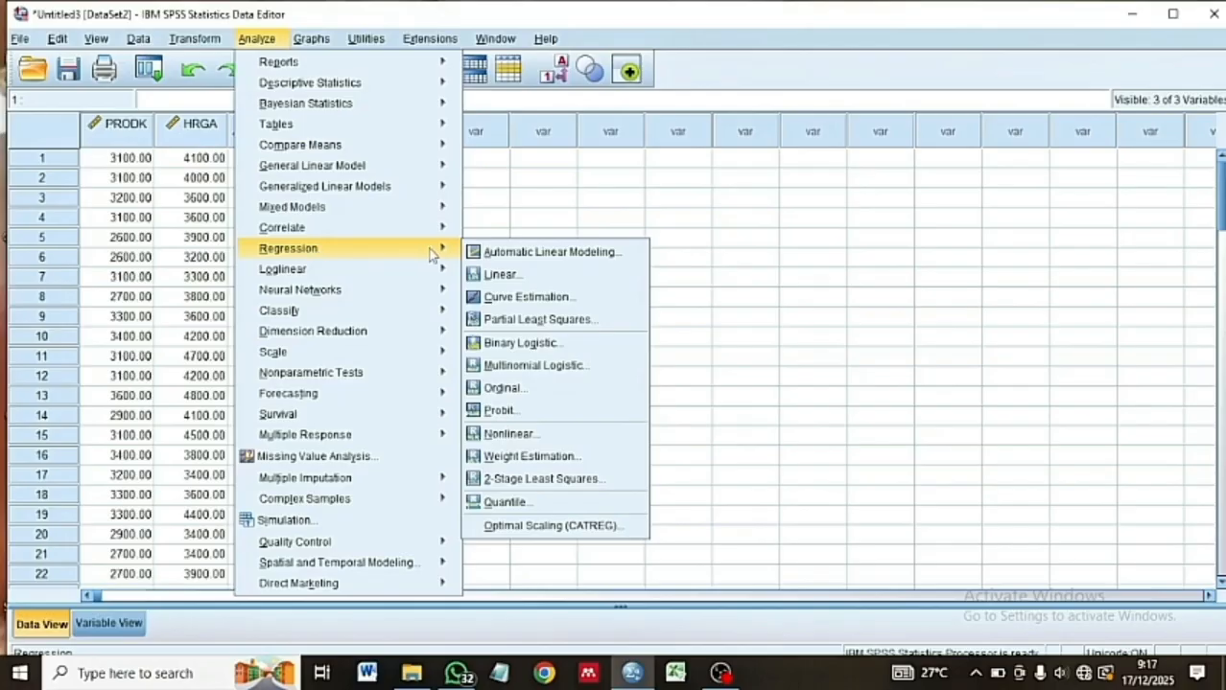
pyautogui.click(493, 276)
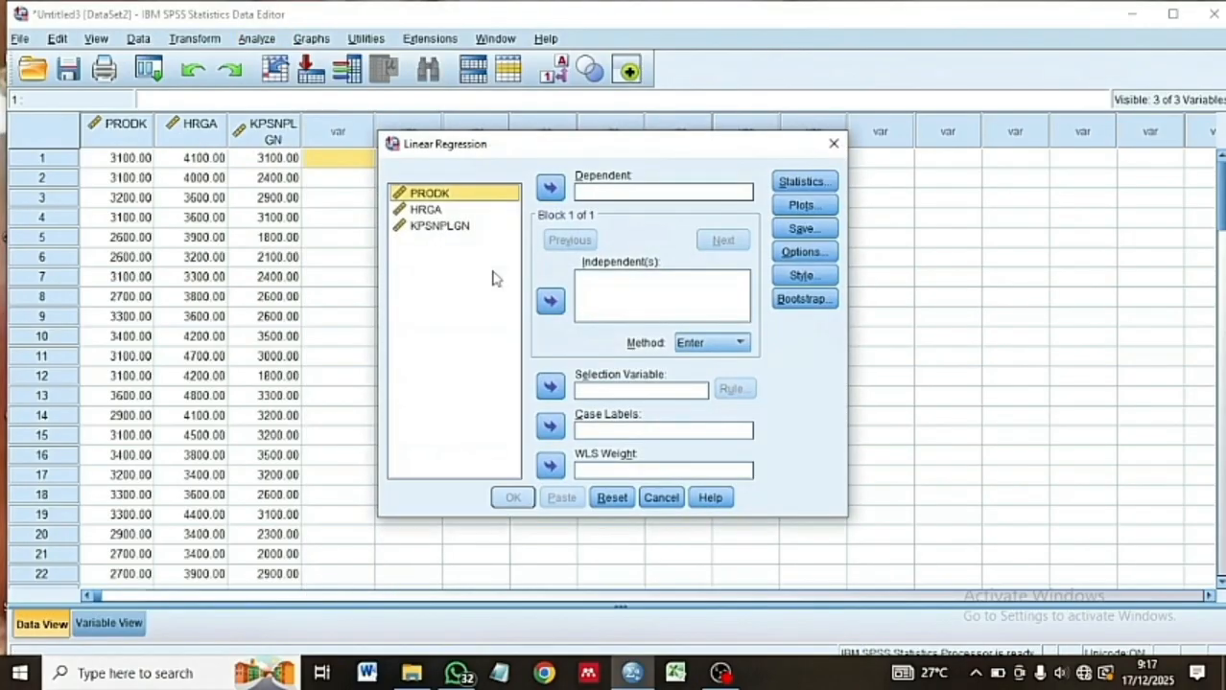
pyautogui.hotkey('shift', 'Down')
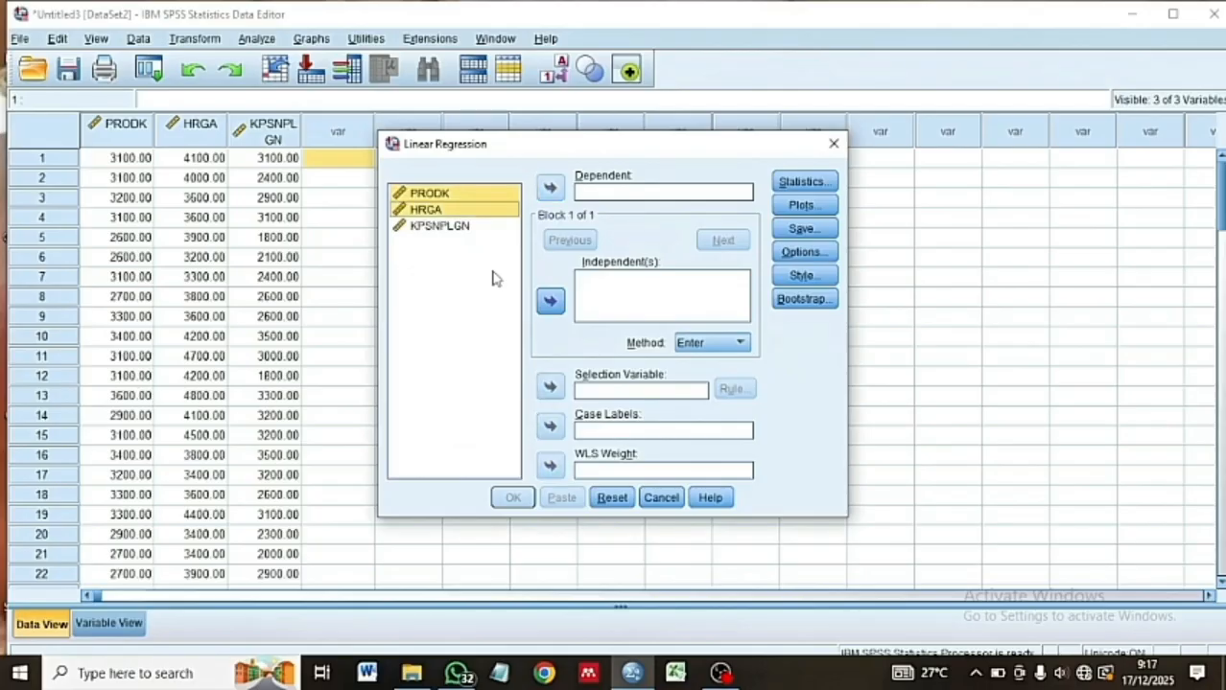
pyautogui.click(552, 301)
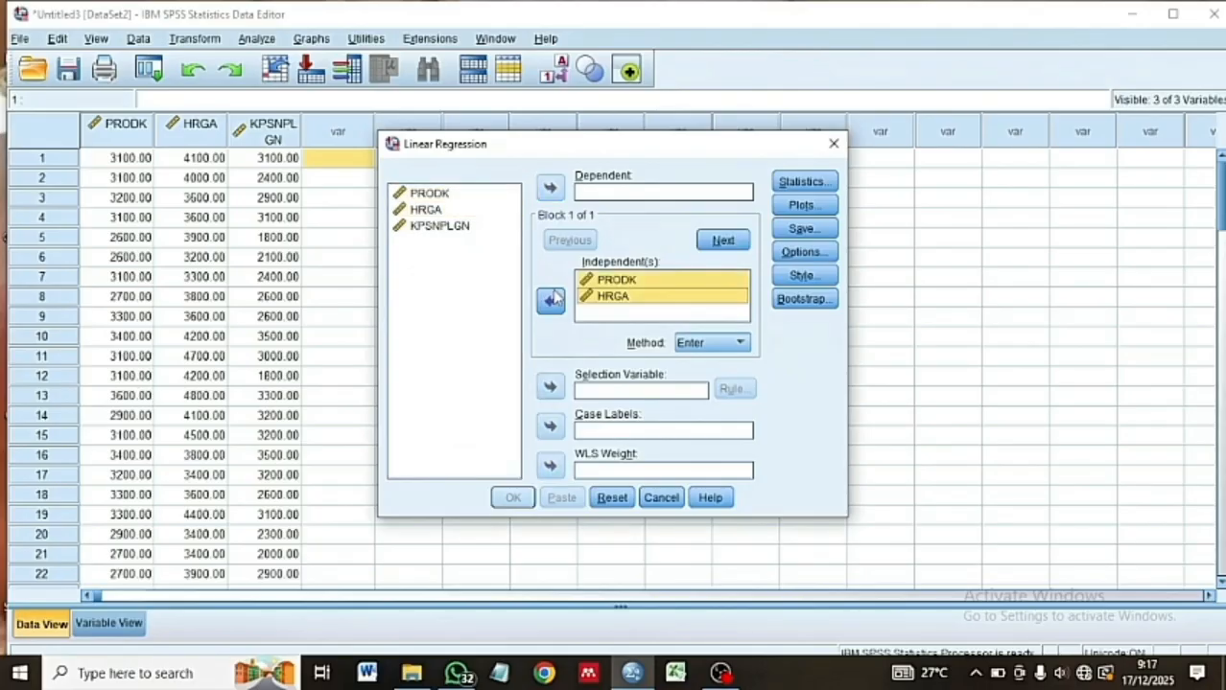
pyautogui.click(465, 229)
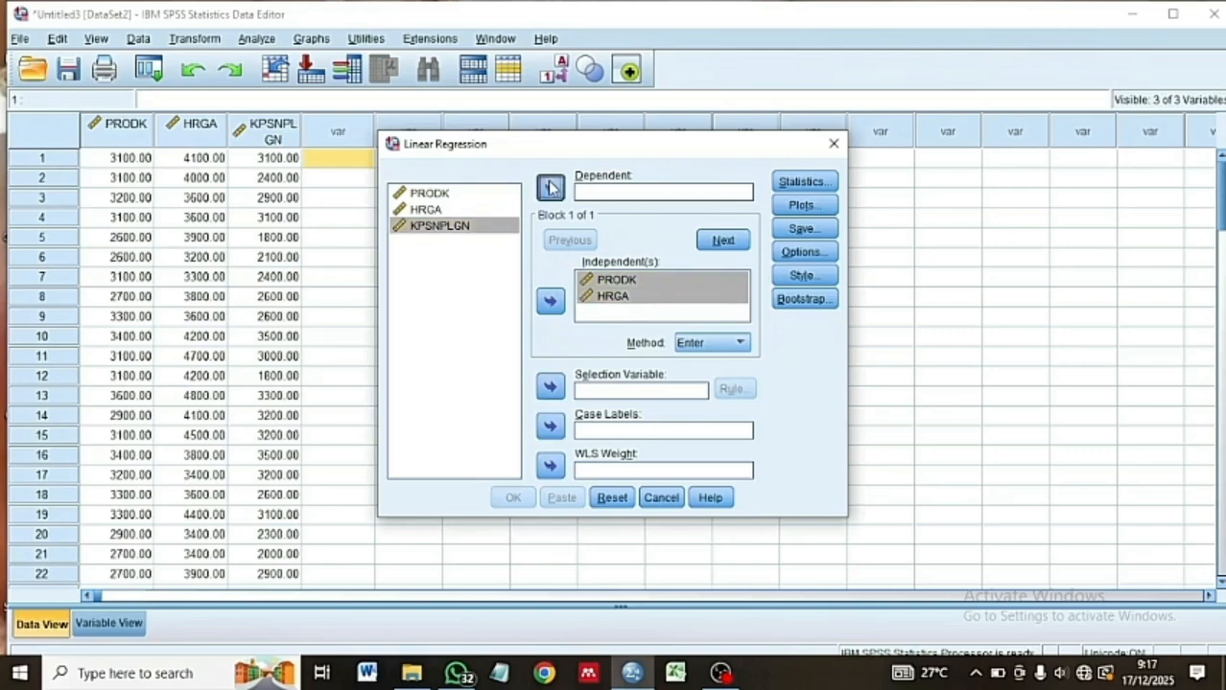
pyautogui.click(550, 188)
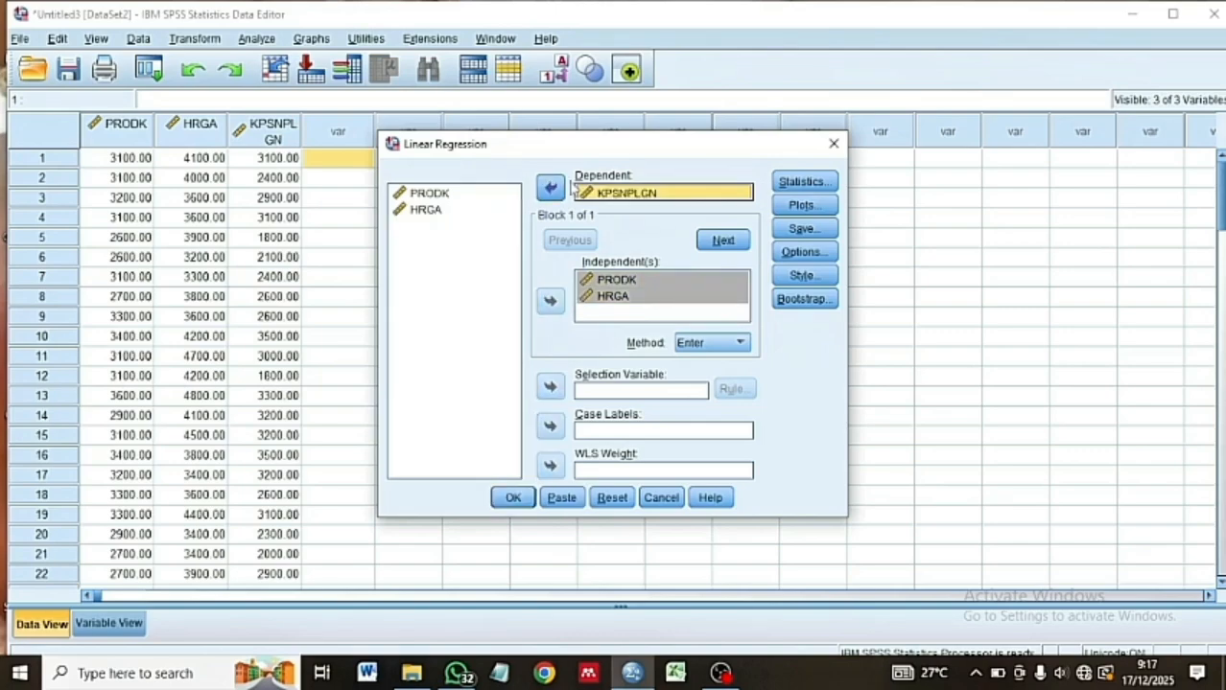
# Include collinearity diagnostics in the statistics of the KPSNPLGN regression.
pyautogui.click(802, 182)
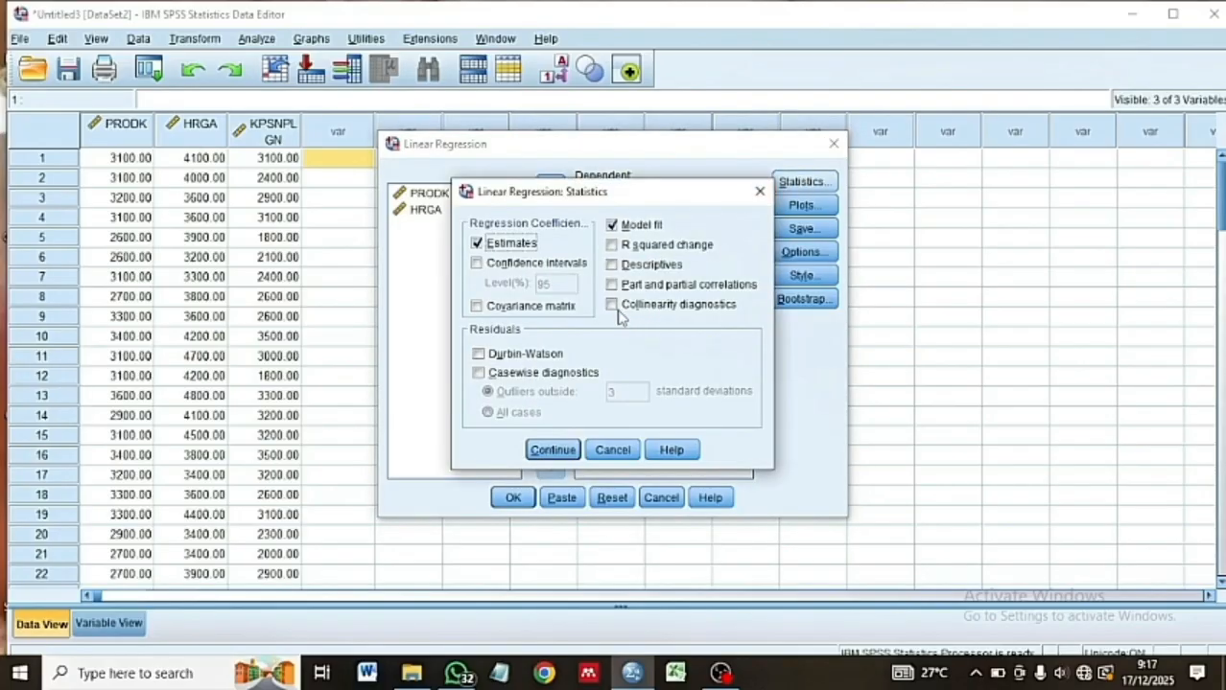
pyautogui.click(615, 309)
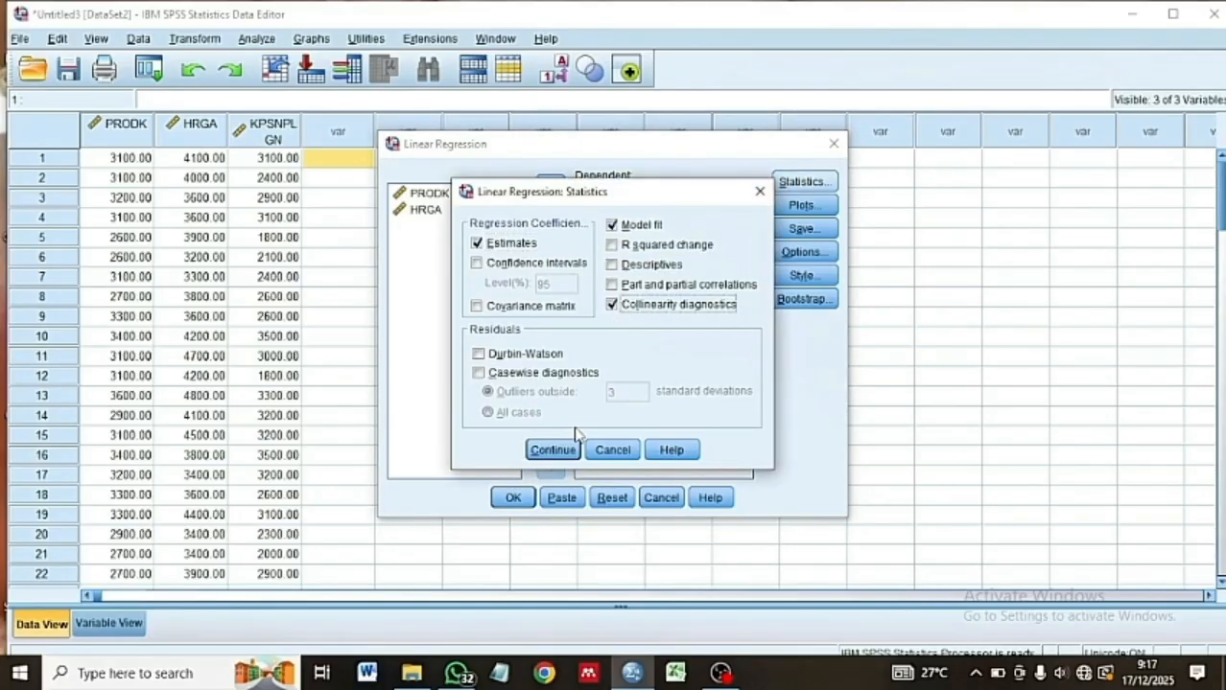
pyautogui.click(554, 453)
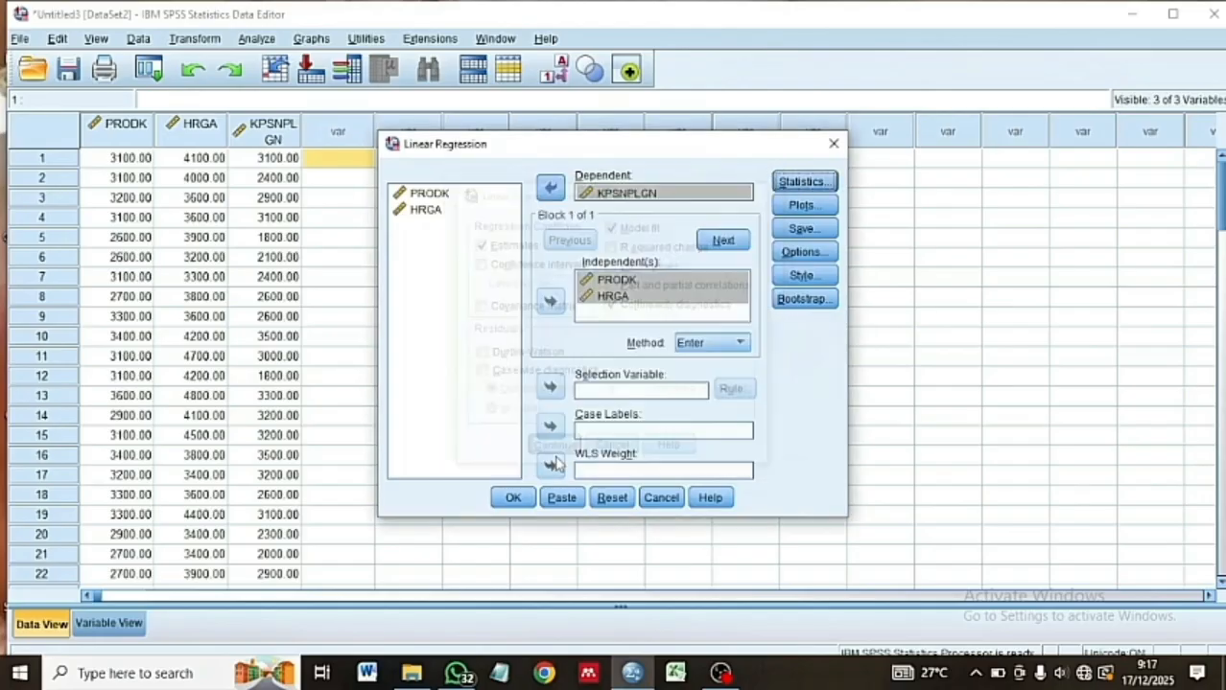
# Save the unstandardized residuals as a new variable and run the KPSNPLGN regression.
pyautogui.click(802, 230)
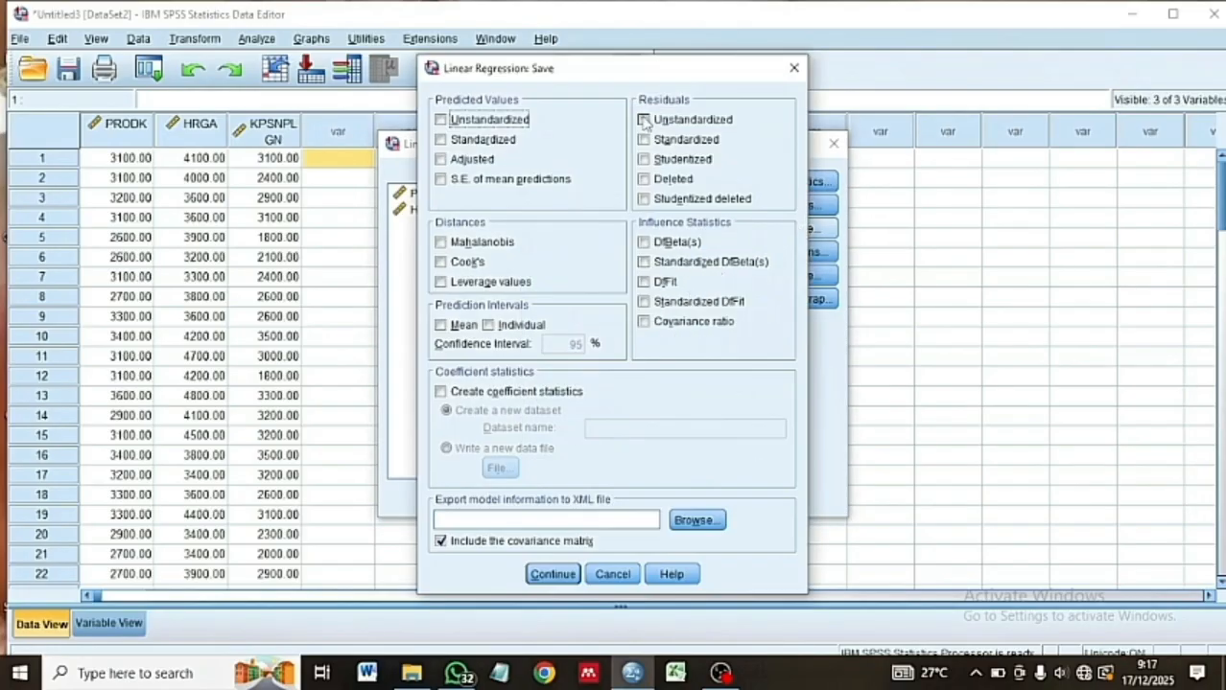
pyautogui.click(644, 120)
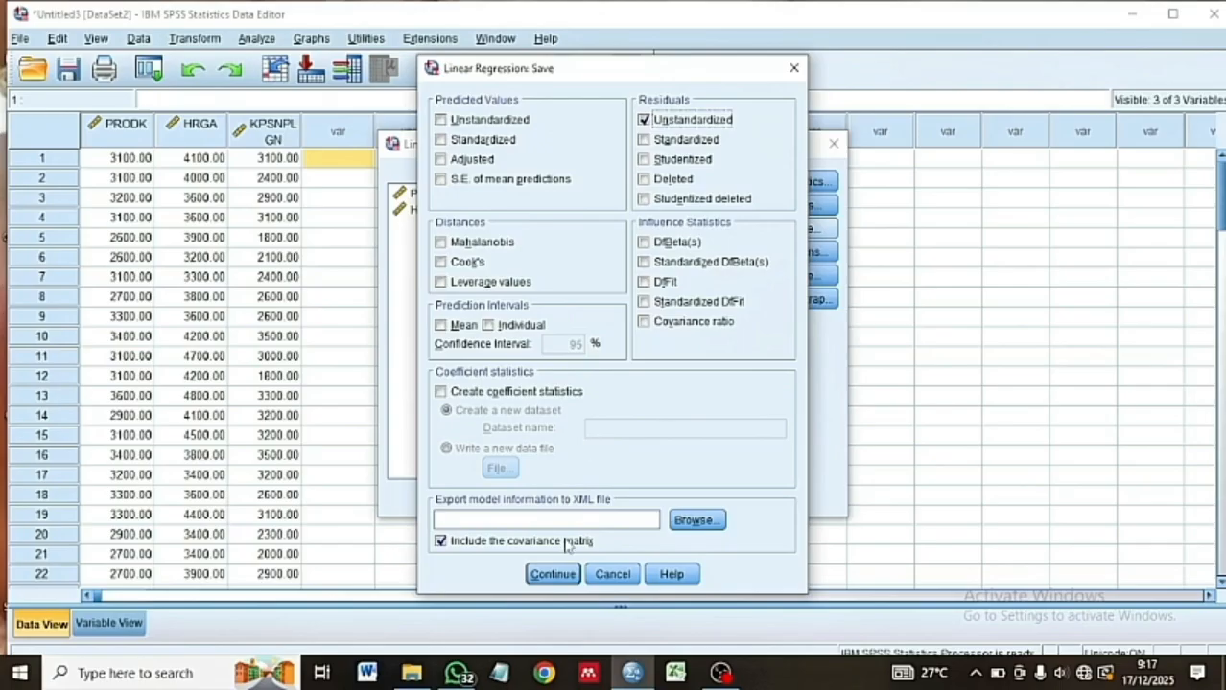
pyautogui.click(552, 574)
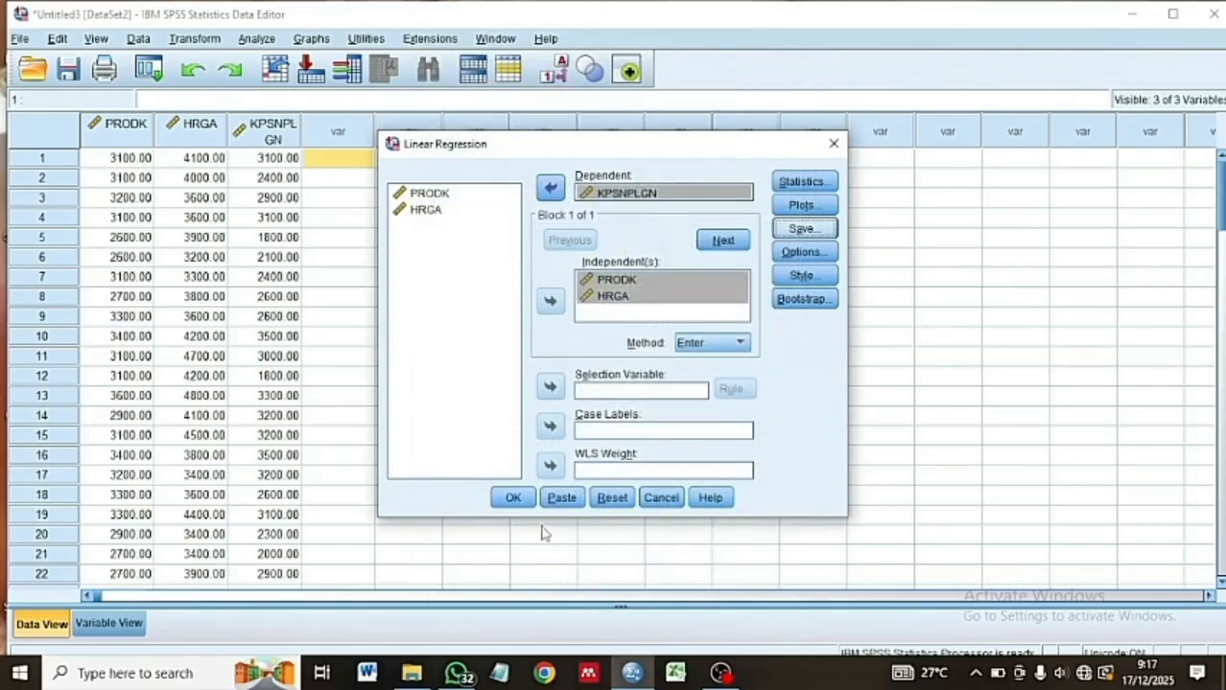
pyautogui.click(513, 497)
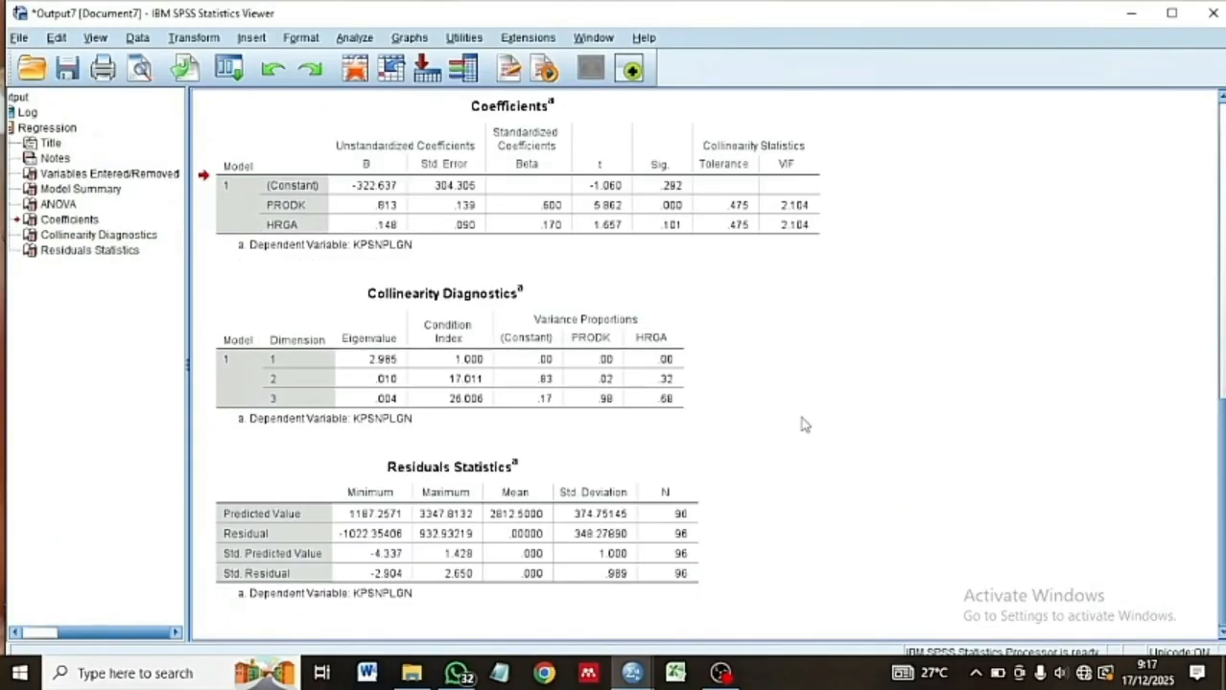
# Start computing a new variable in the Untitled3 dataset with aba_RES as the target variable.
pyautogui.click(1129, 20)
pyautogui.click(404, 146)
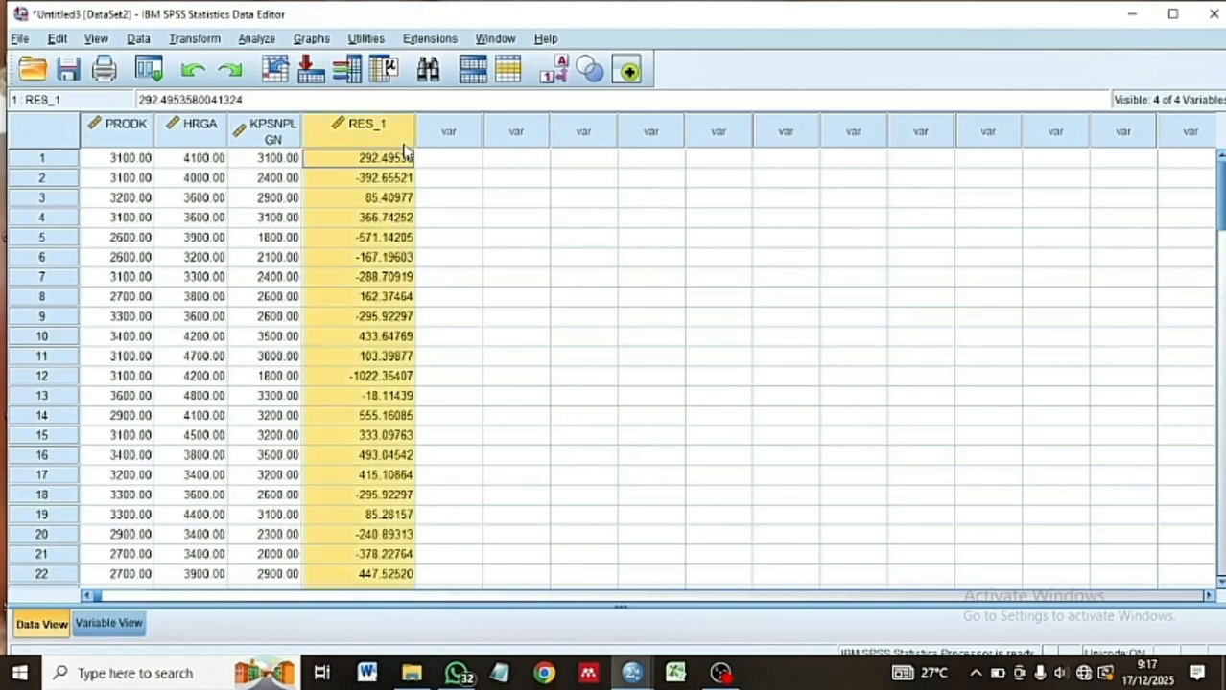
pyautogui.click(217, 42)
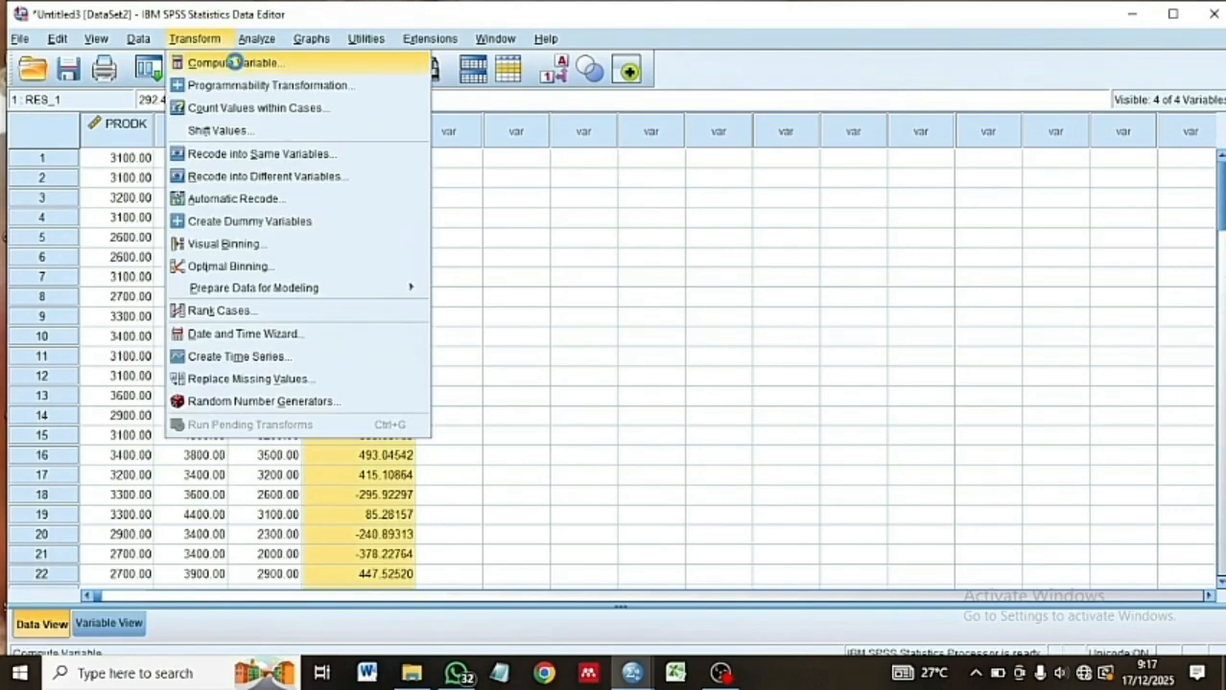
pyautogui.click(234, 63)
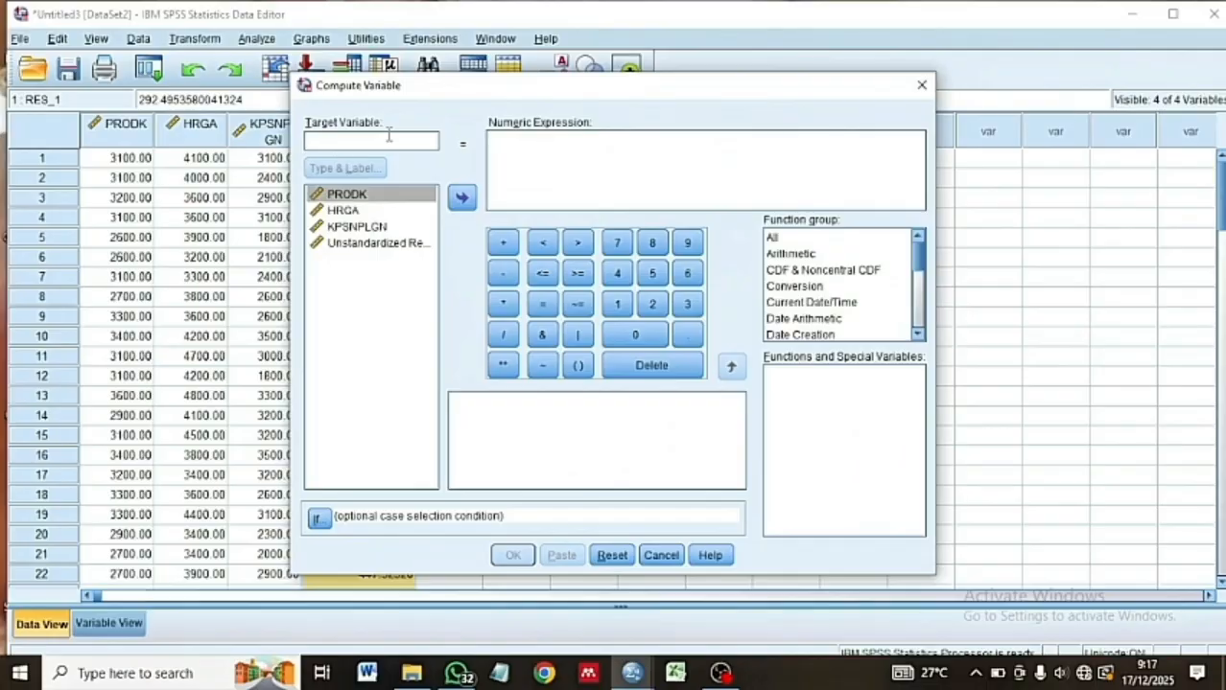
pyautogui.click(388, 135)
pyautogui.write('a')
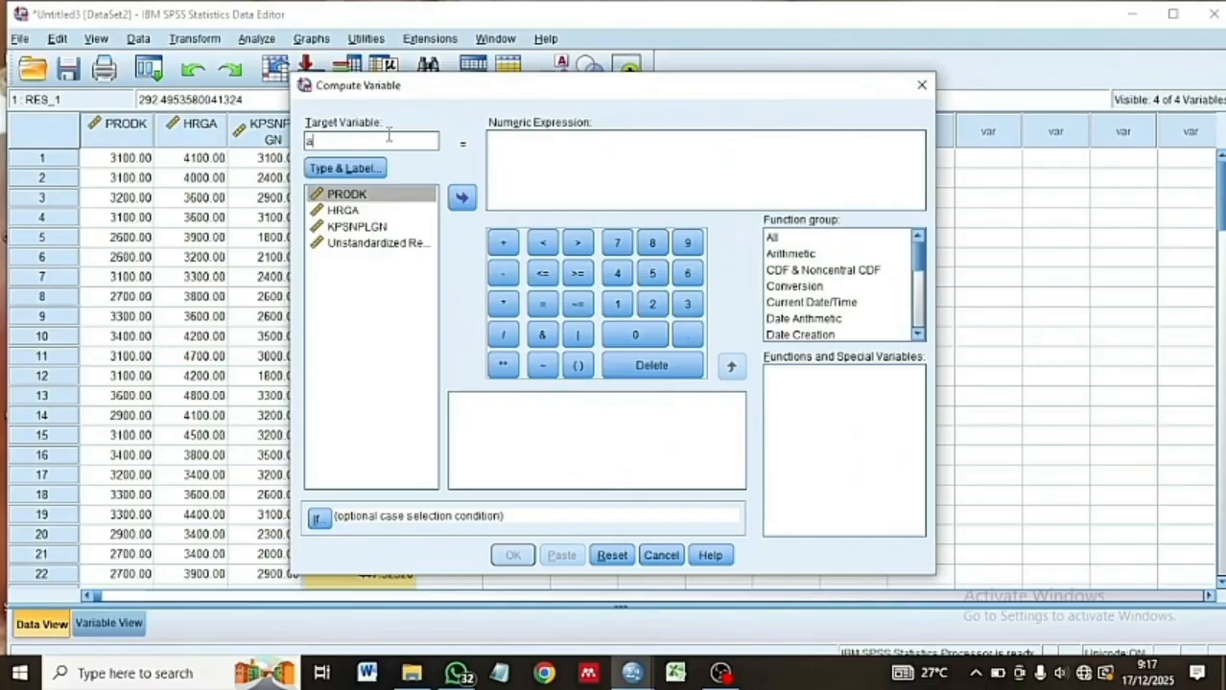
pyautogui.write('ba_RES')
# Define the numeric expression as the arithmetic function ABS(RES_1) and compute the variable.
pyautogui.click(813, 255)
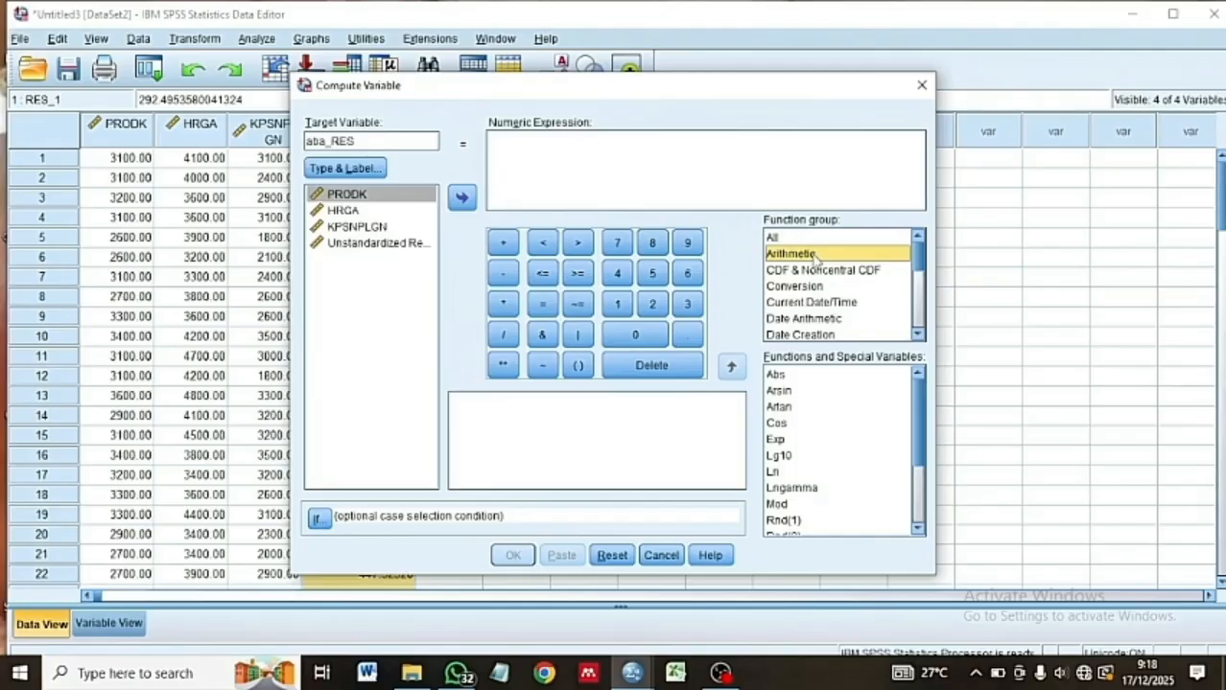
pyautogui.doubleClick(833, 377)
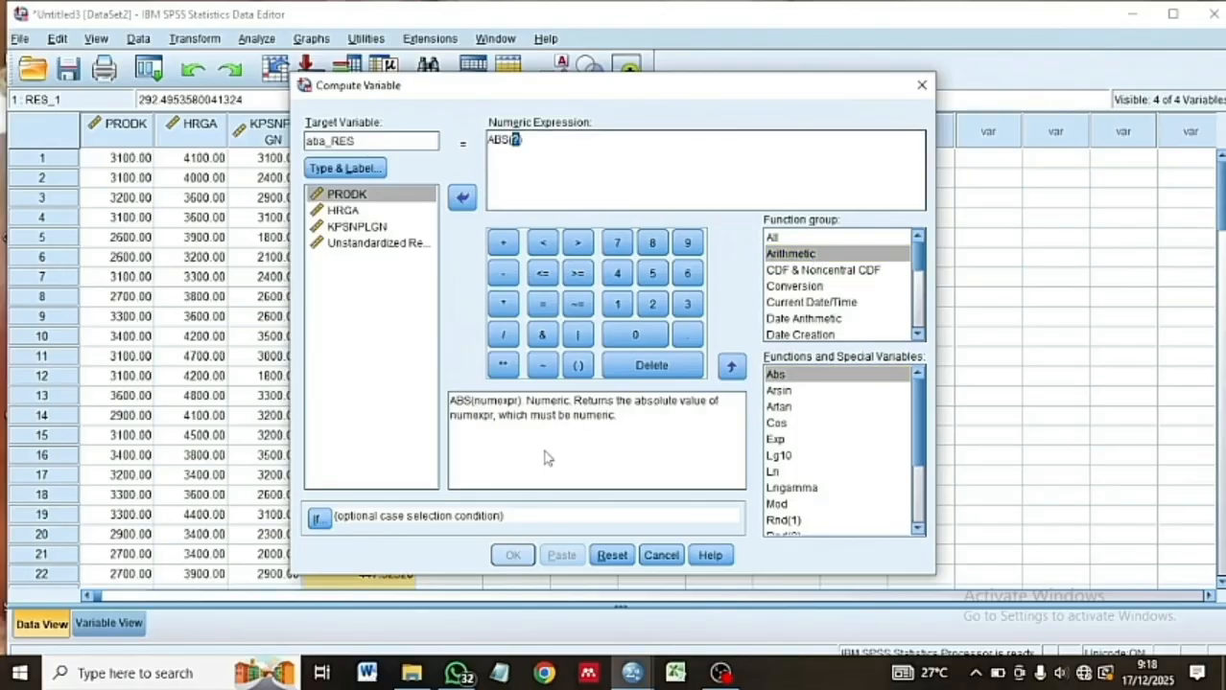
pyautogui.click(410, 246)
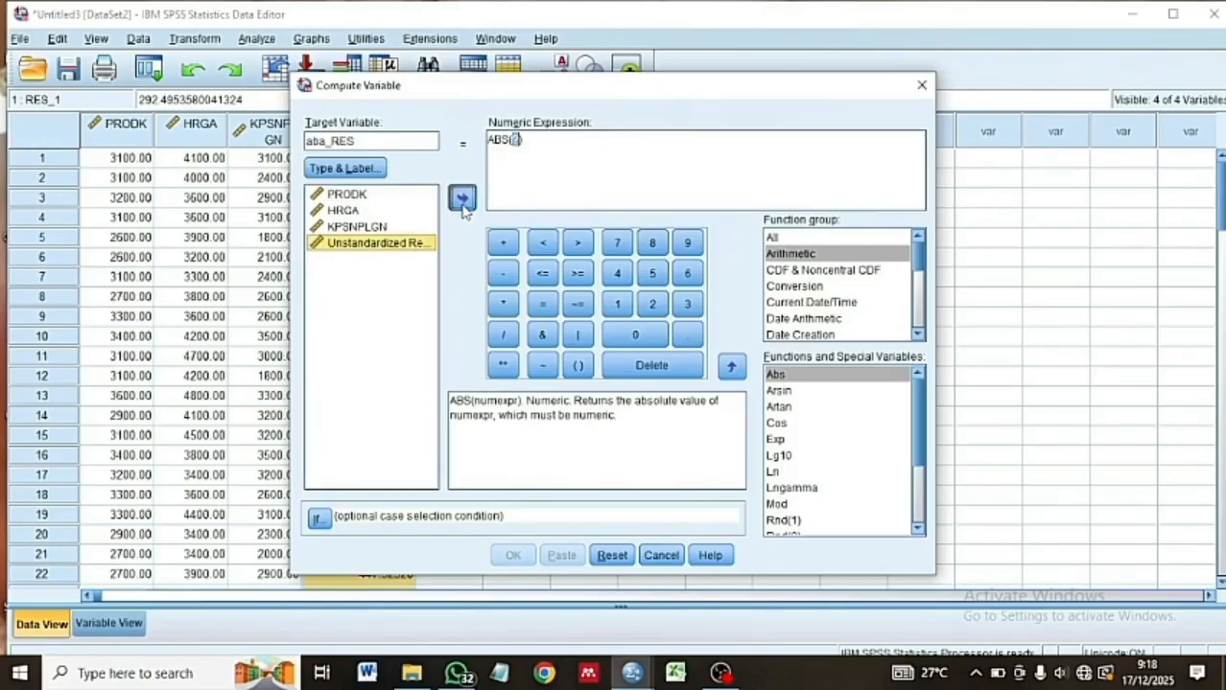
pyautogui.click(463, 200)
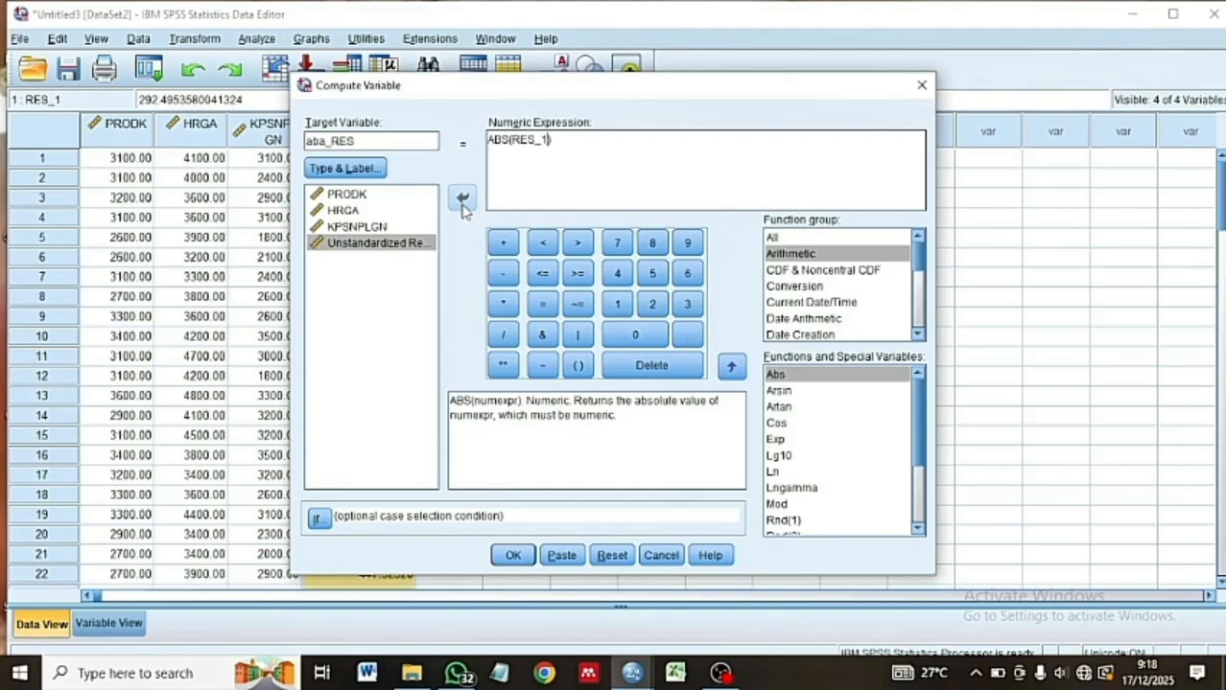
pyautogui.click(515, 556)
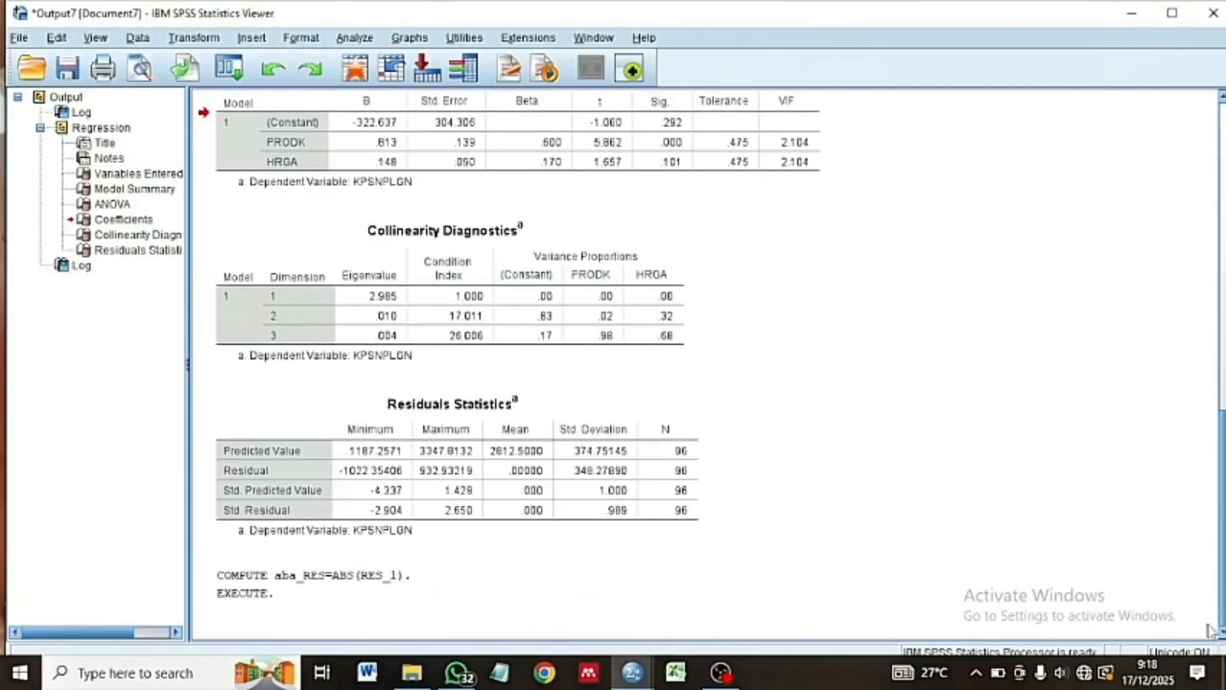
# Set up an export of all output to an Excel 2007 and Higher workbook named UJI HETEROSKEDASTISITAS METODE GLEJSER.
pyautogui.scroll(5, 995, 178)
pyautogui.click(18, 38)
pyautogui.click(98, 170)
pyautogui.tripleClick(717, 364)
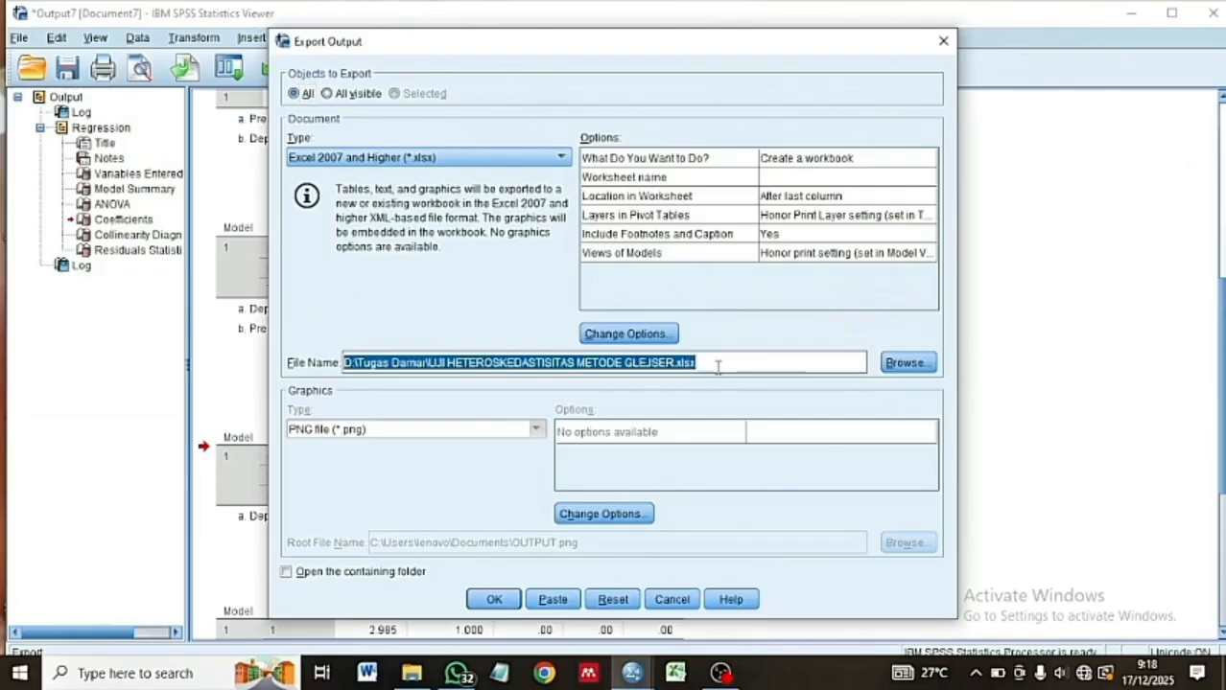
pyautogui.write('UJI HETEROSKEDASTISITAS METODE GLEJSER')
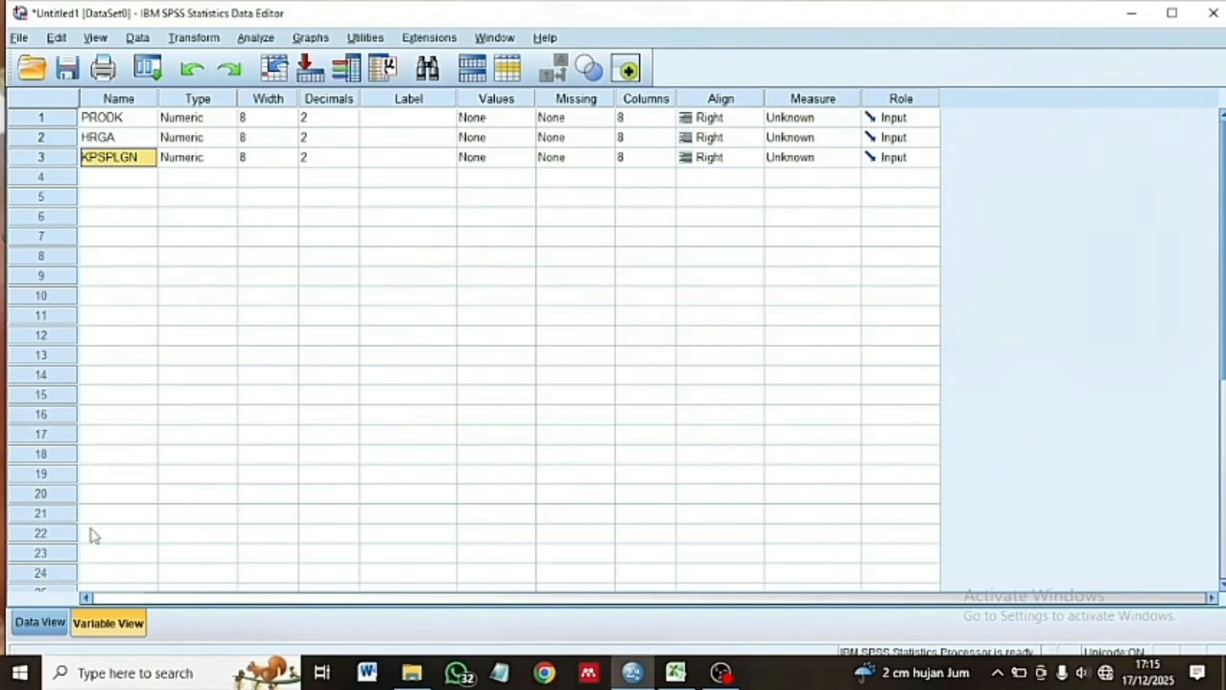
# Run a linear regression in the Untitled1 dataset with KPSPLGN as dependent and PRODK and HRGA as independents.
pyautogui.click(57, 625)
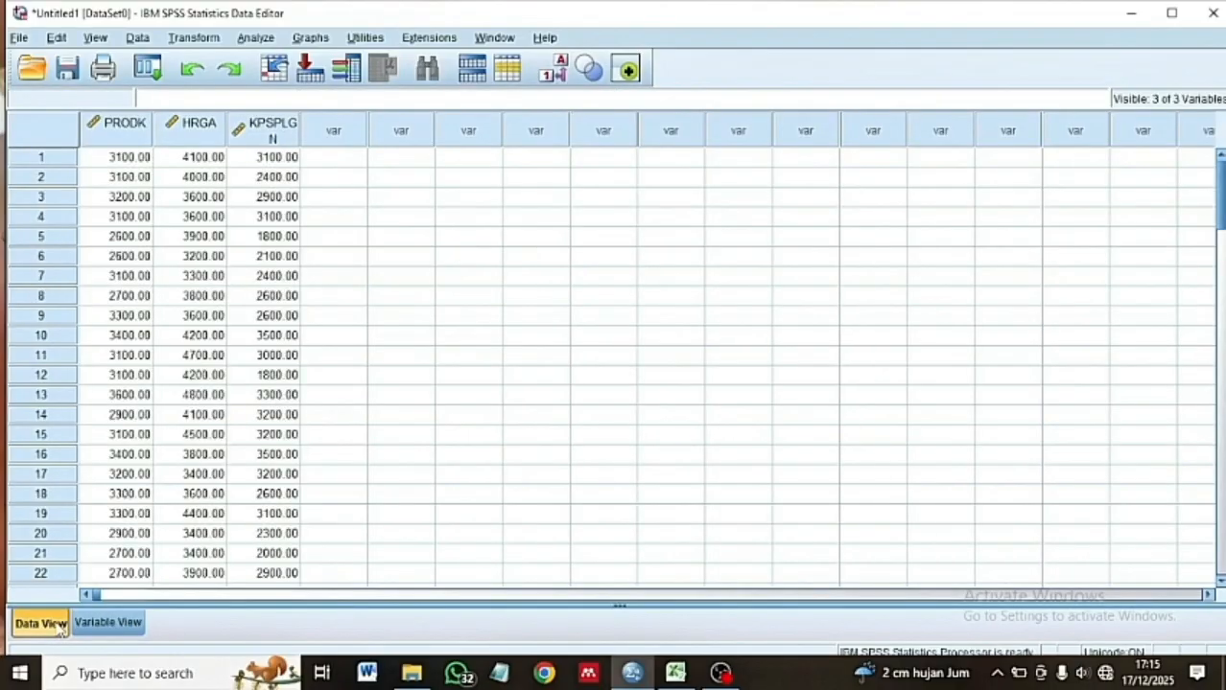
pyautogui.click(259, 42)
pyautogui.moveTo(300, 248)
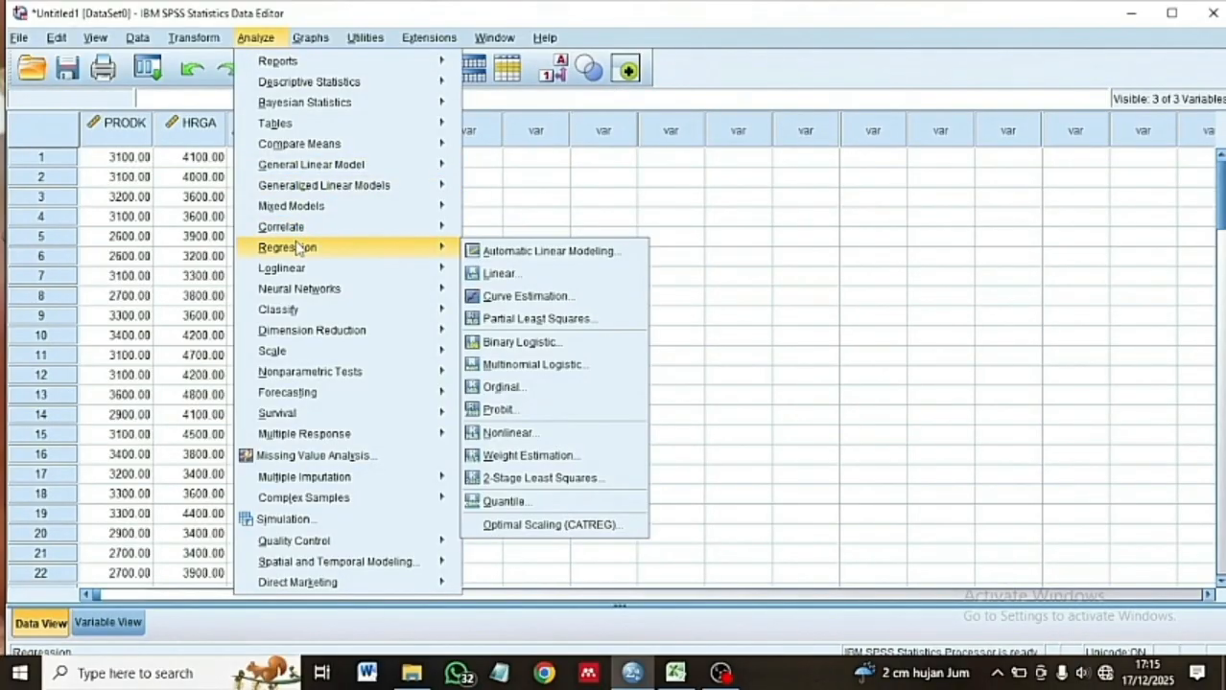
pyautogui.click(489, 274)
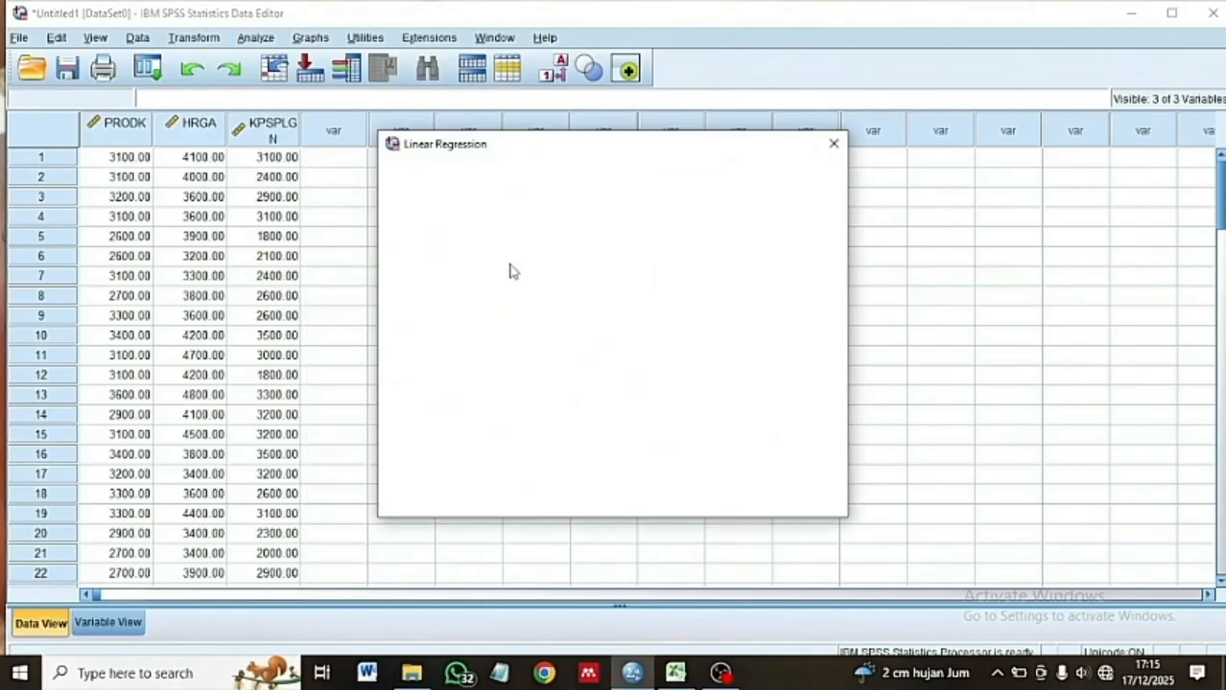
pyautogui.hotkey('shift', 'Down')
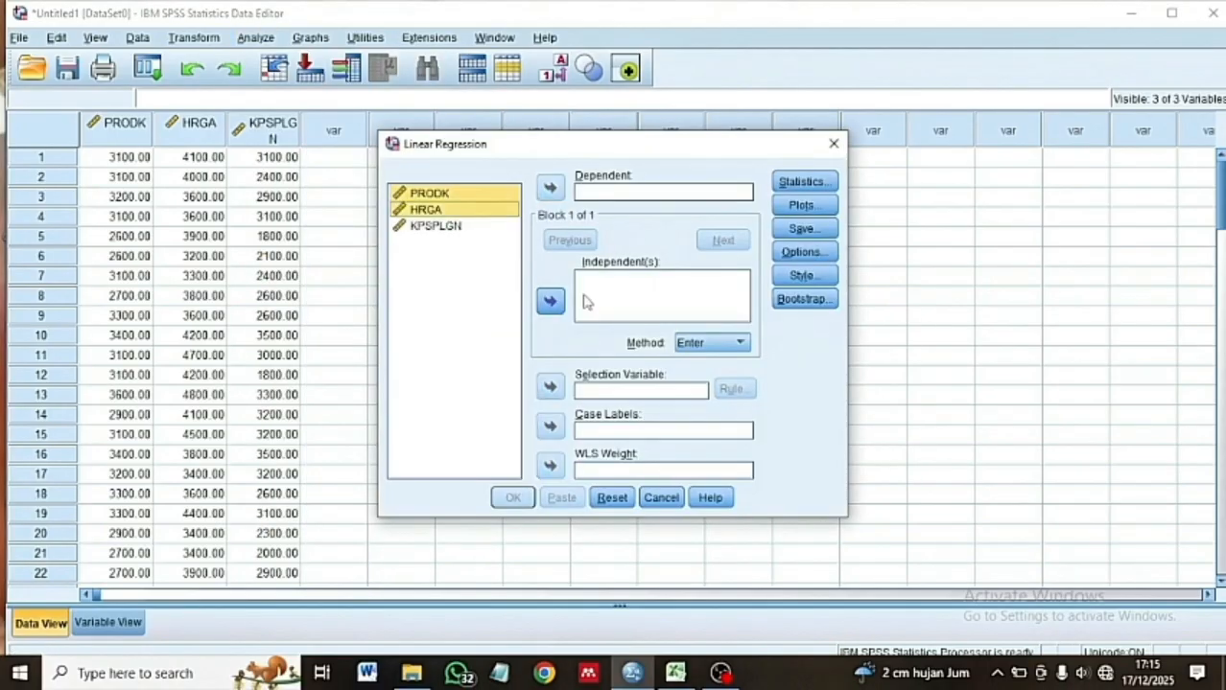
pyautogui.click(550, 301)
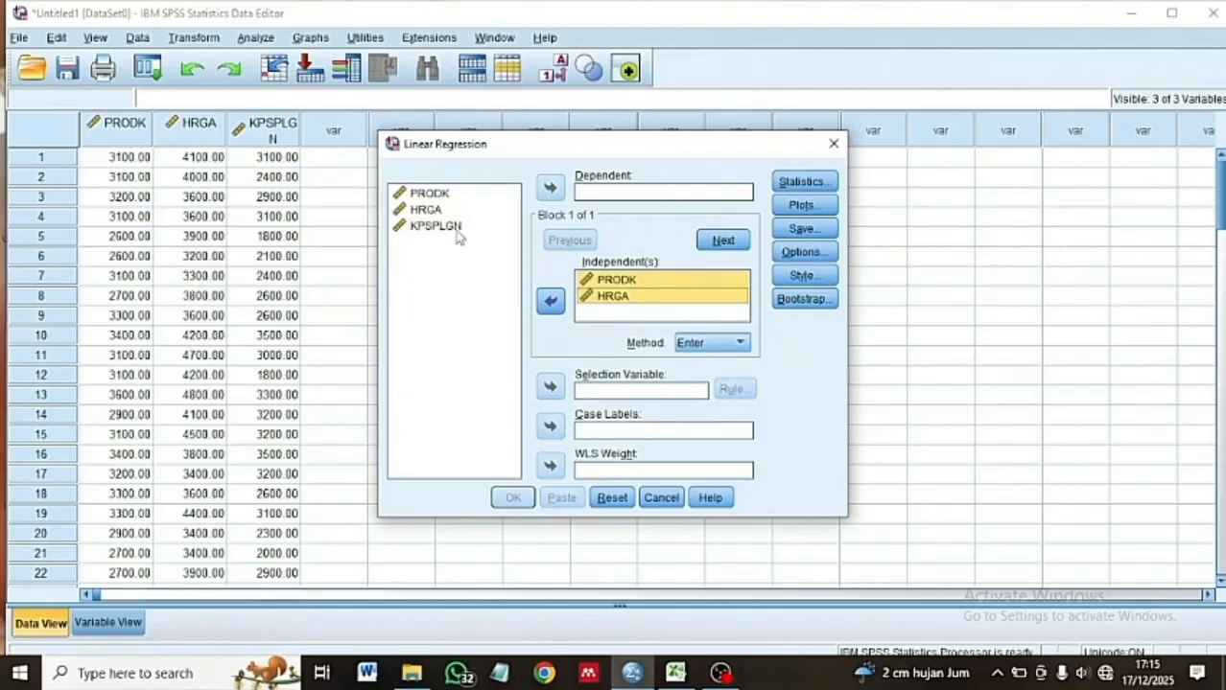
pyautogui.click(456, 228)
pyautogui.click(549, 189)
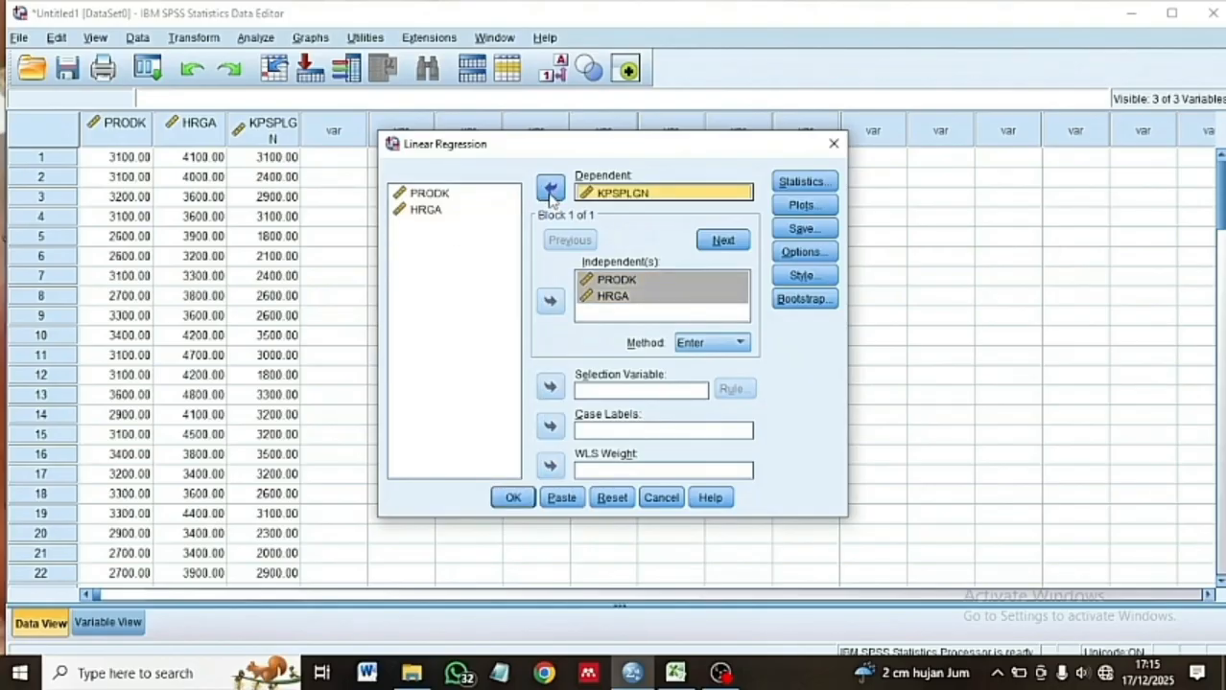
pyautogui.click(515, 498)
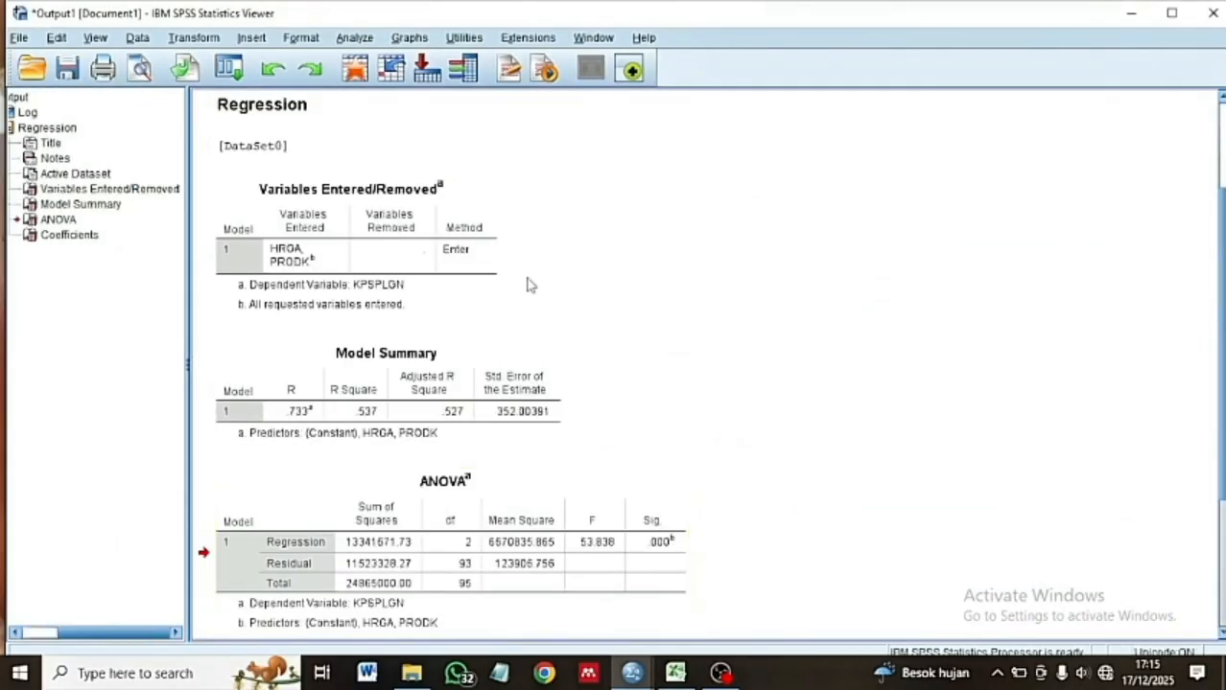
# Set up an export of all regression output to an Excel 2007 and Higher workbook named UJI HIPOTESIS.
pyautogui.click(18, 39)
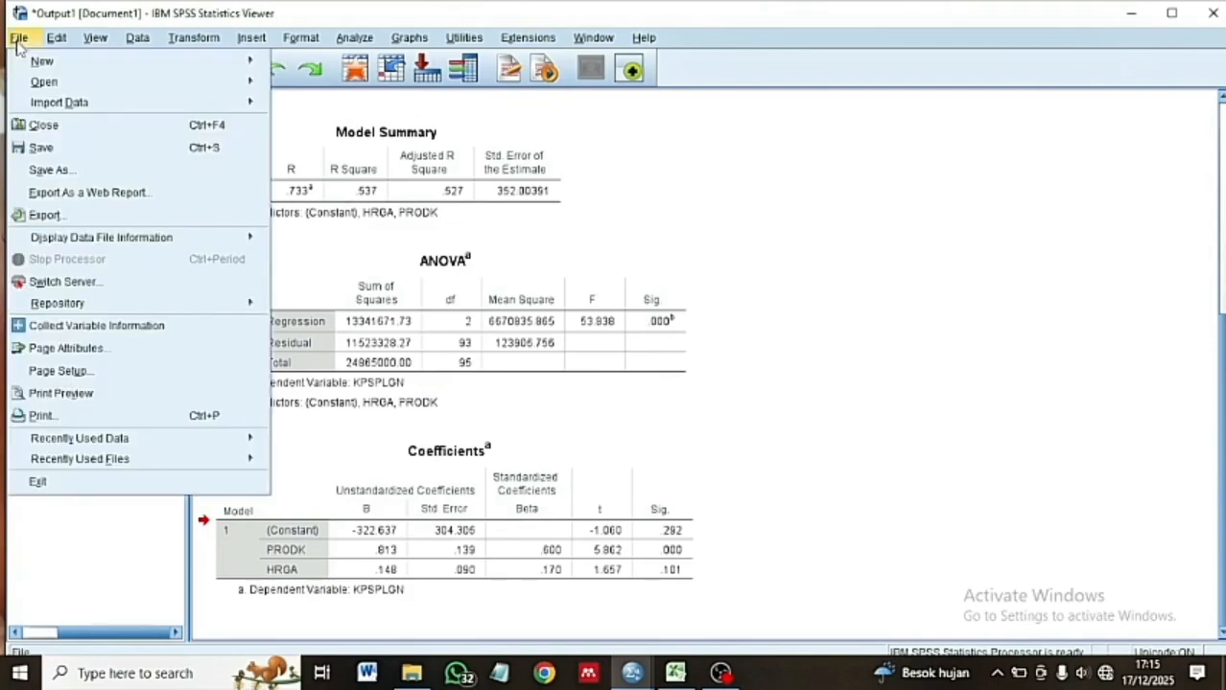
pyautogui.click(81, 221)
pyautogui.press('BackSpace')
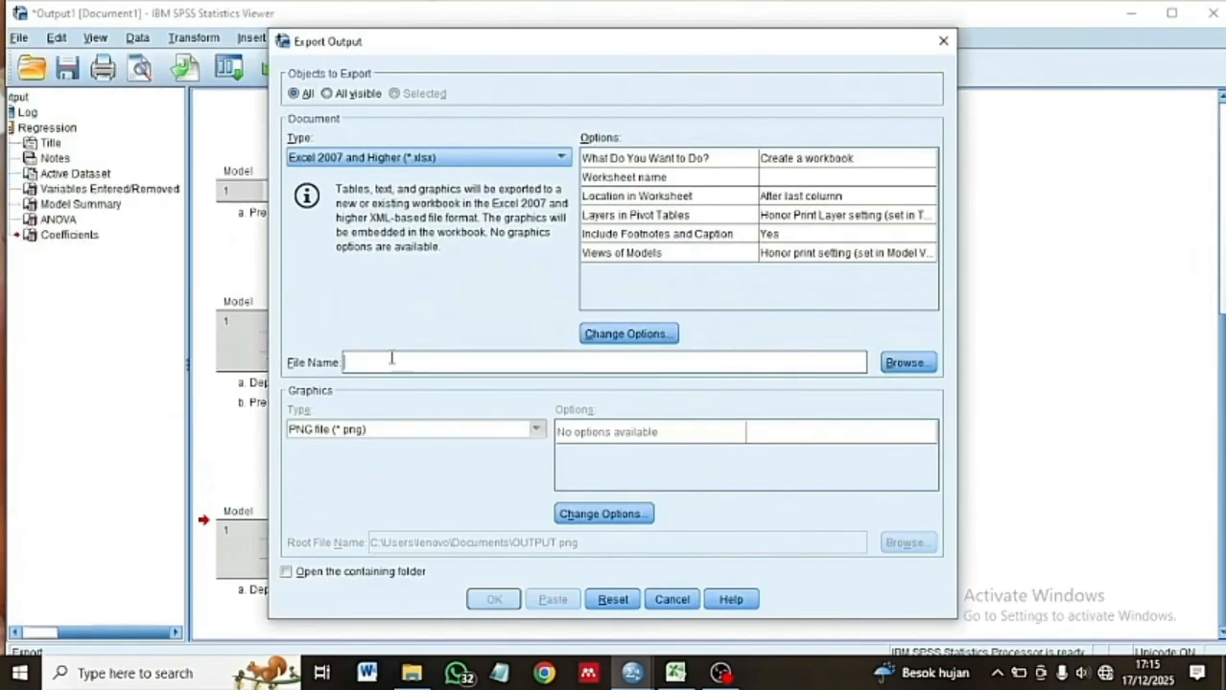
pyautogui.write('UJI HO')
pyautogui.write('POTESIS')
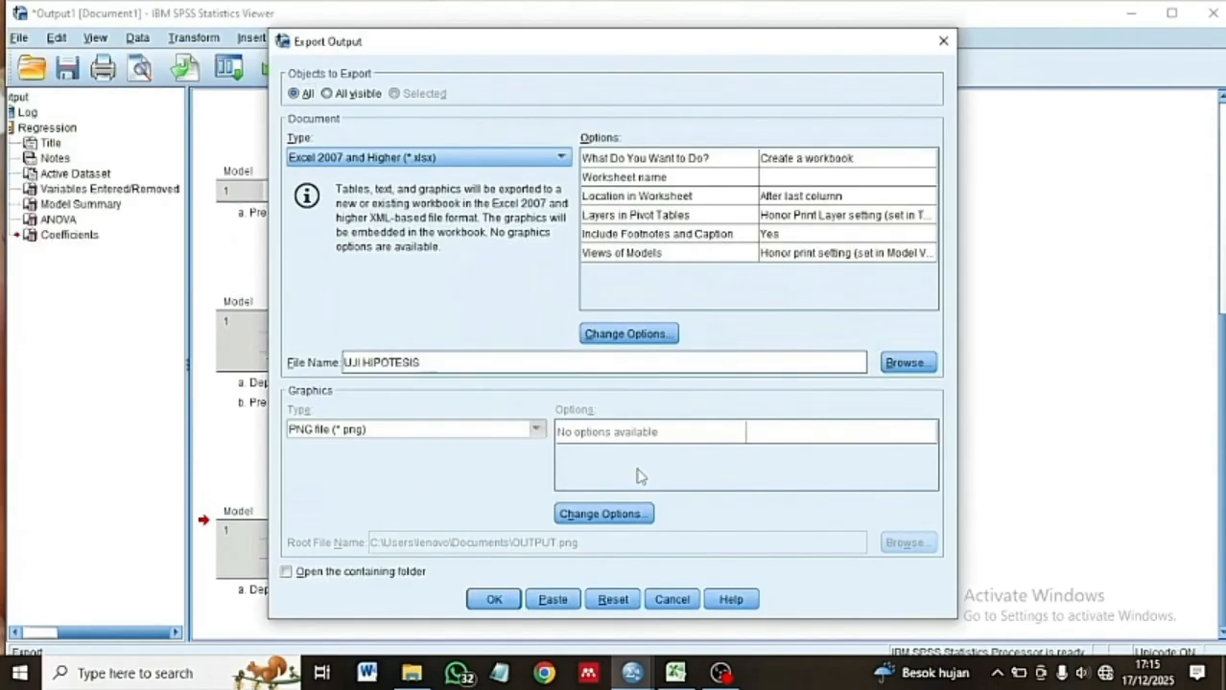